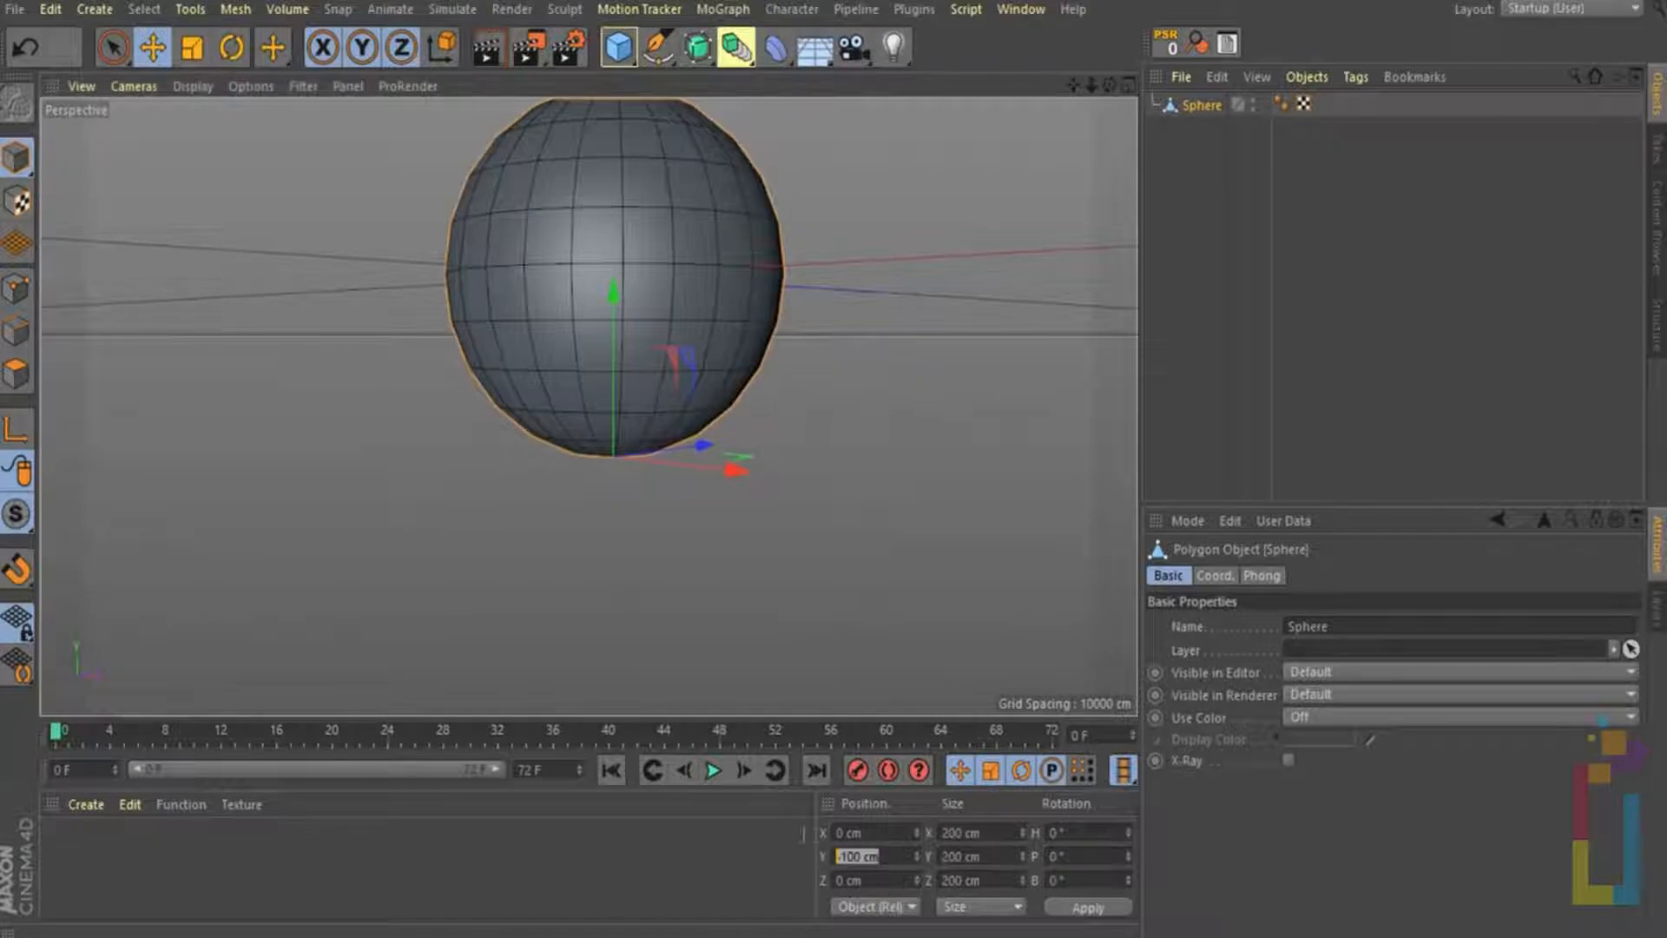
Set the sphere's Y position to 0 cm
type("0")
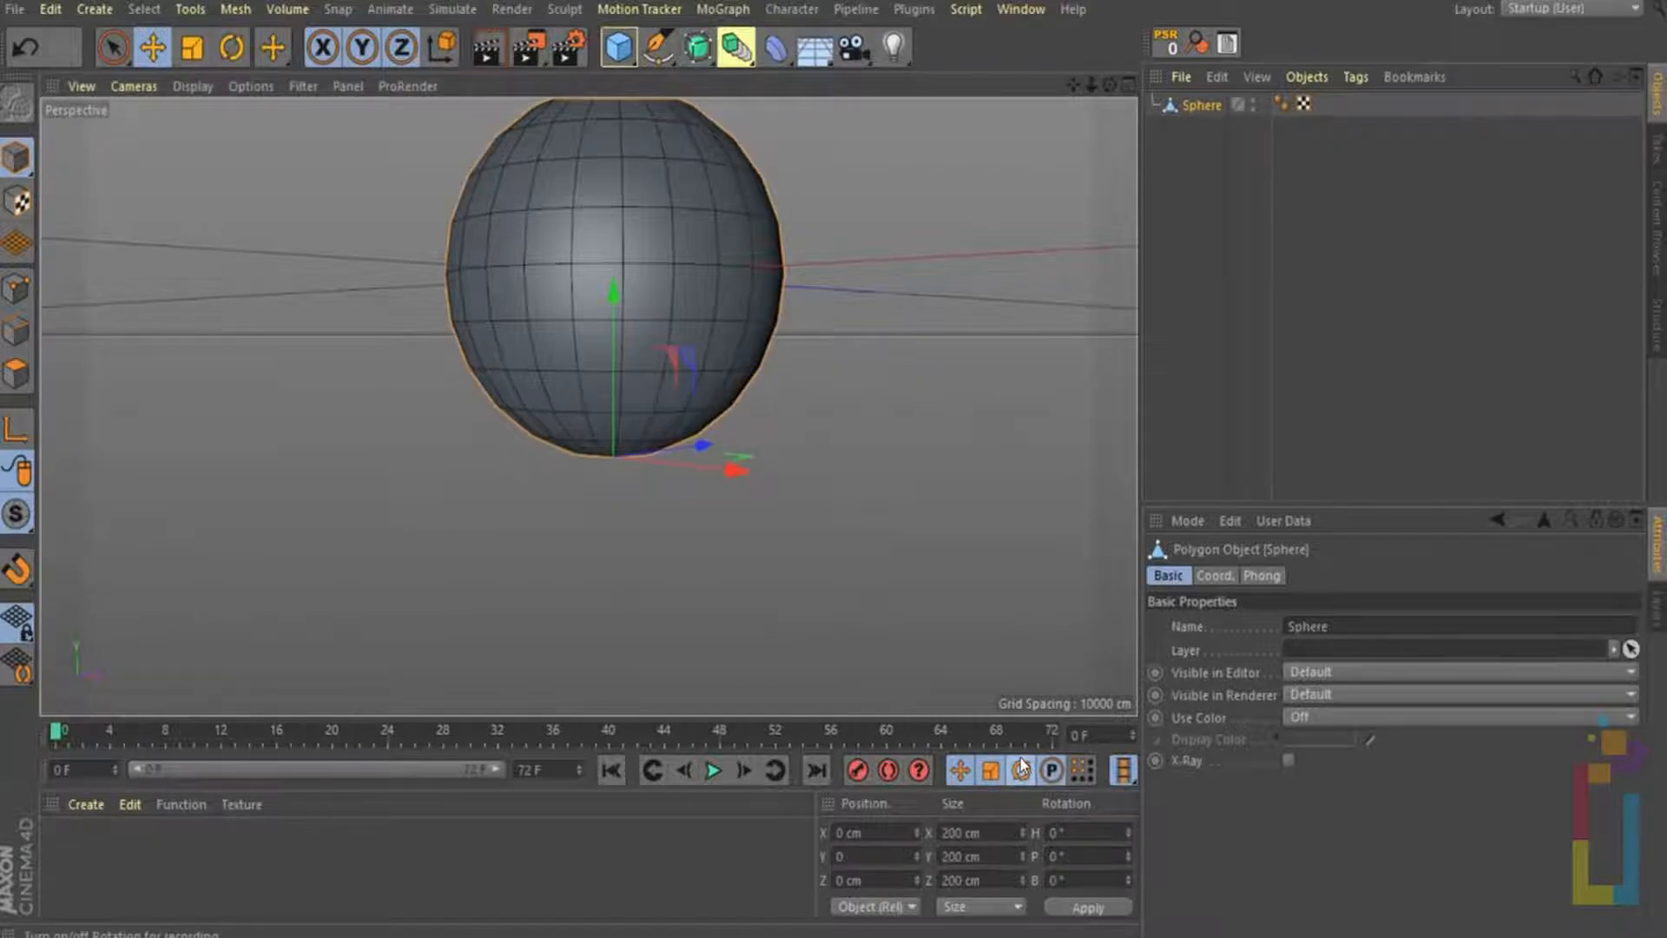
key("Return")
key("o")
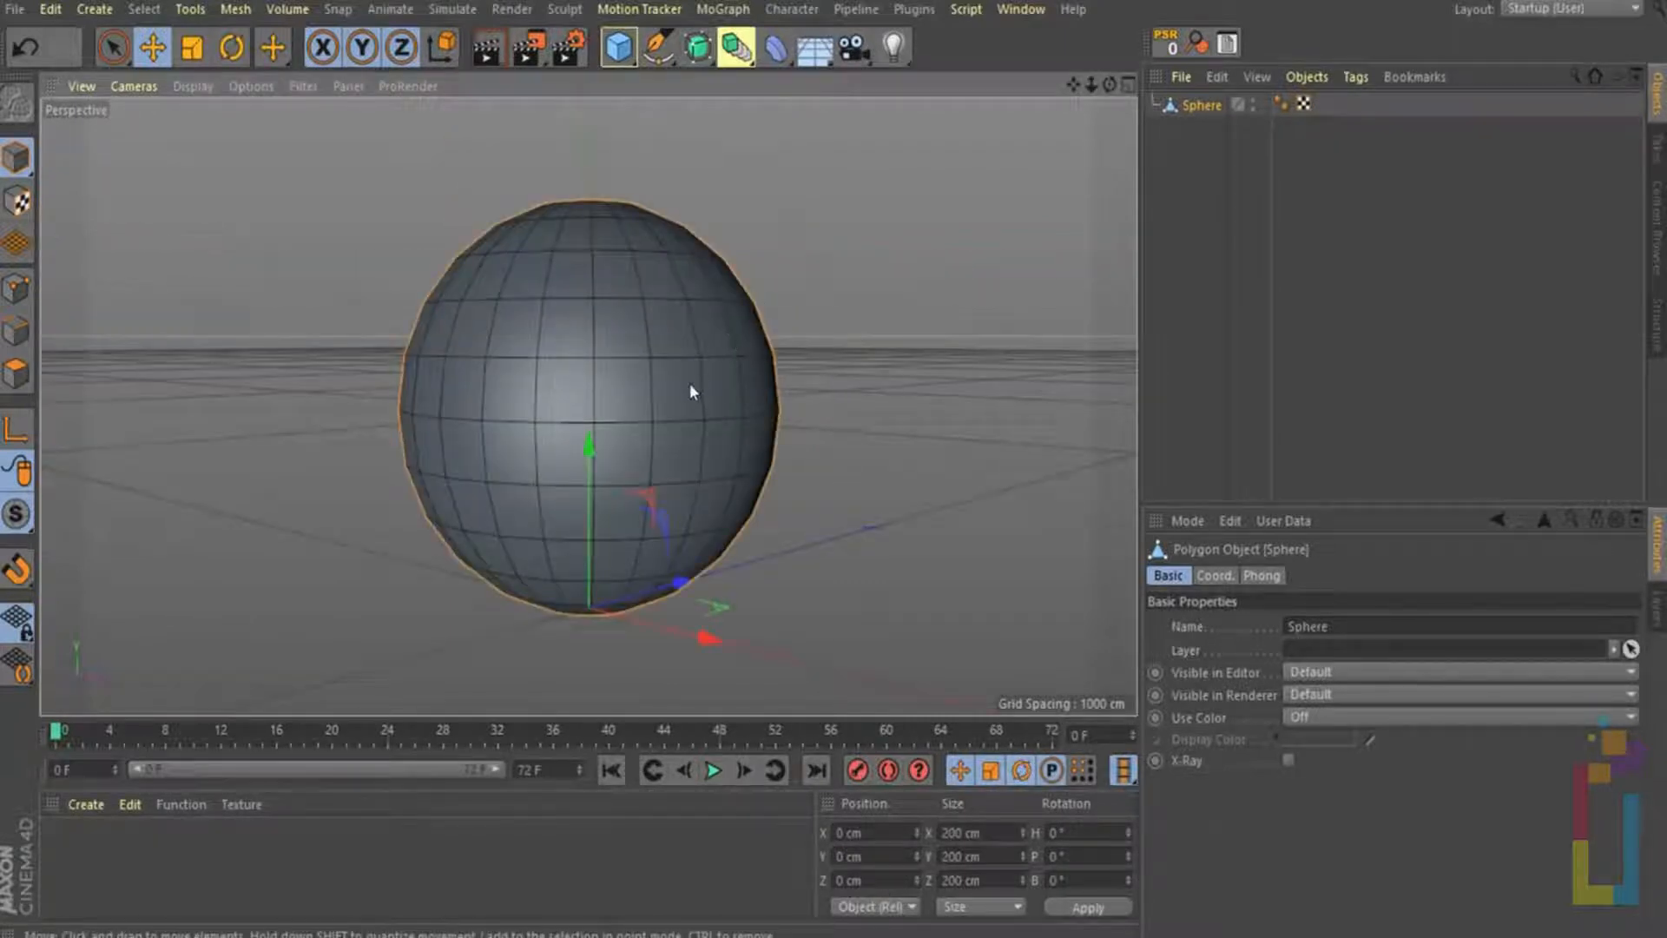
scroll(689, 387, "down", 2)
left_click_drag(832, 467, 833, 465, "alt")
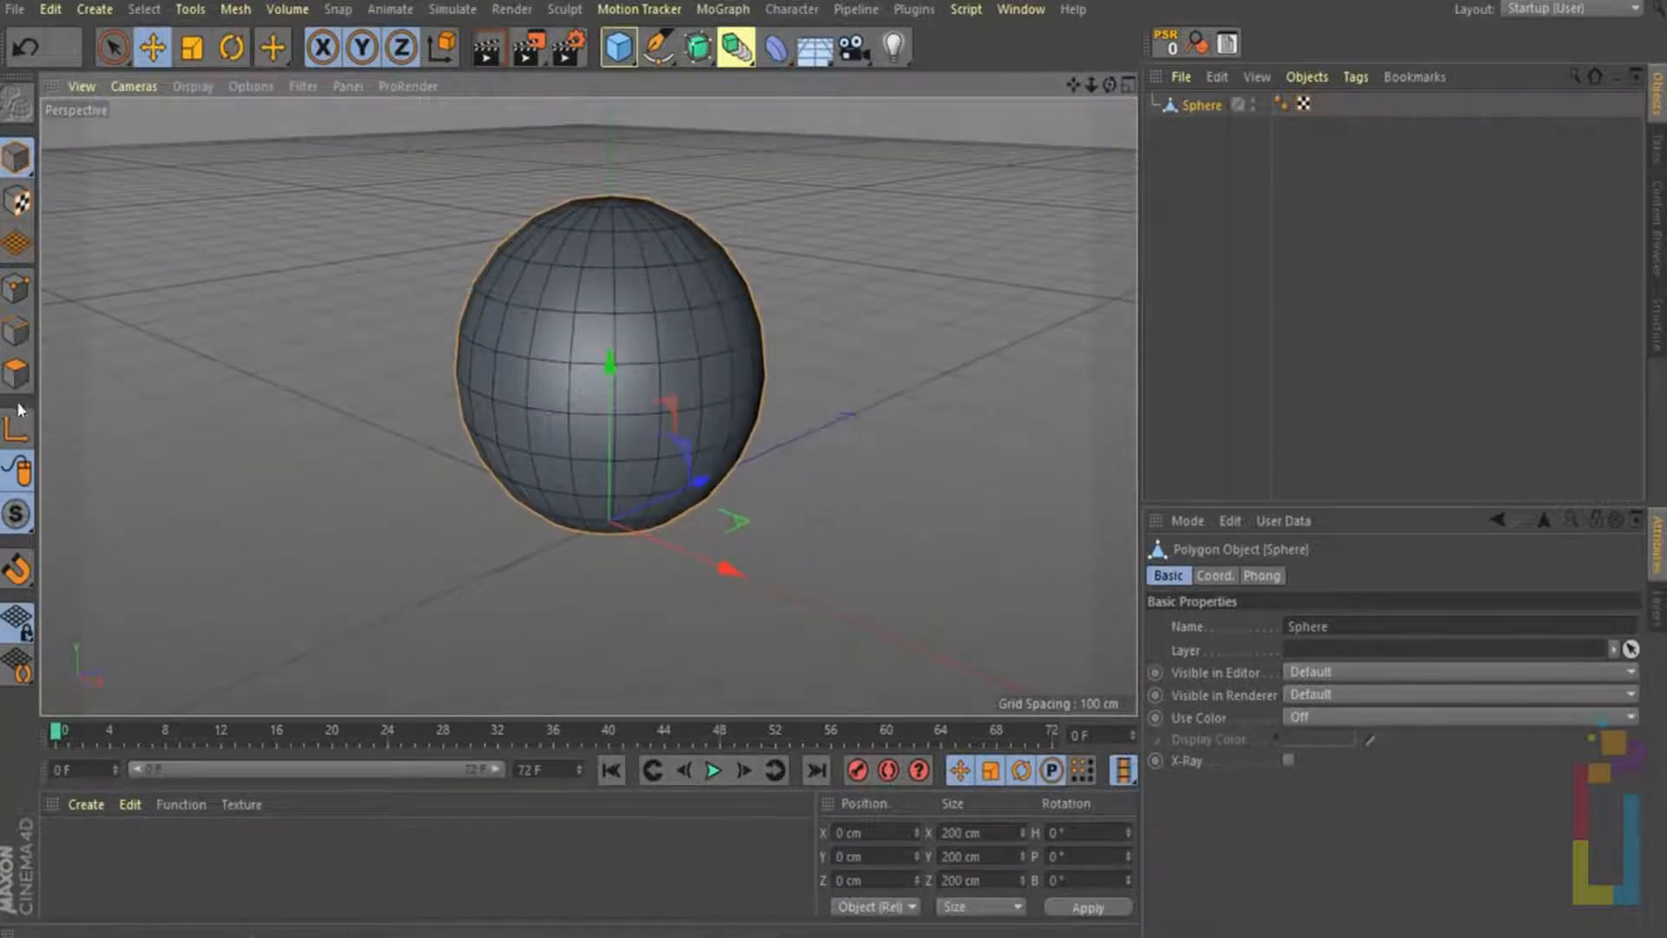
Center the sphere's axis on one side polygon using Axis Center with Selected Polygons, and shift the sphere slightly along X
left_click(16, 374)
left_click(674, 401)
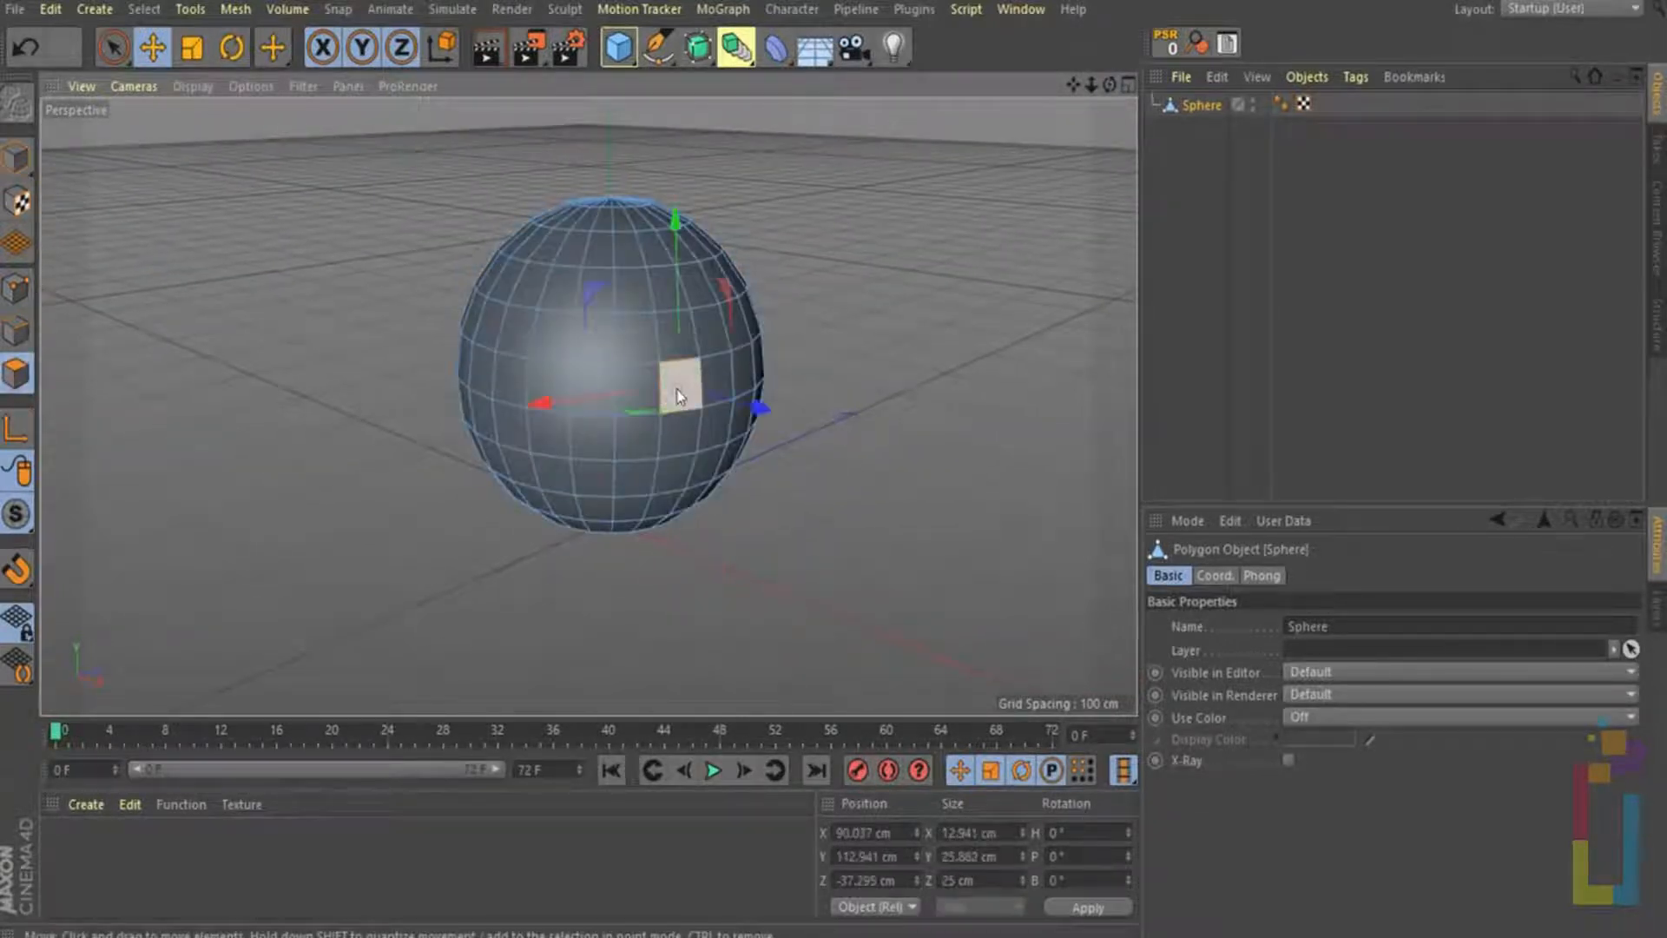
left_click(235, 8)
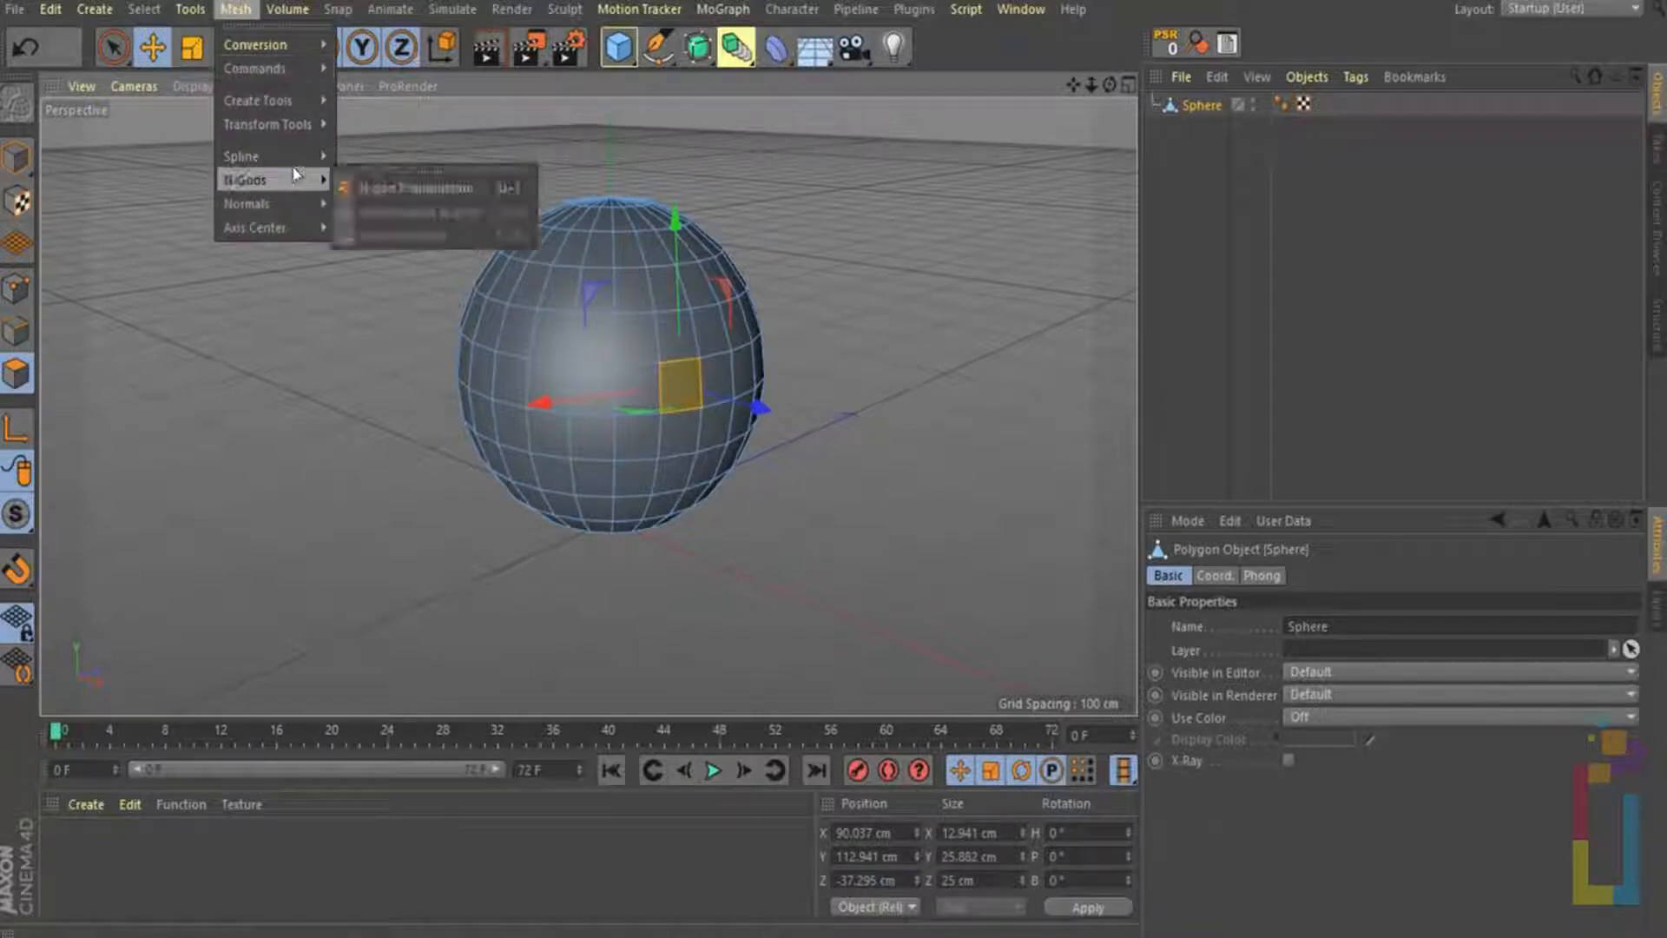
mouse_move(287, 227)
left_click(382, 230)
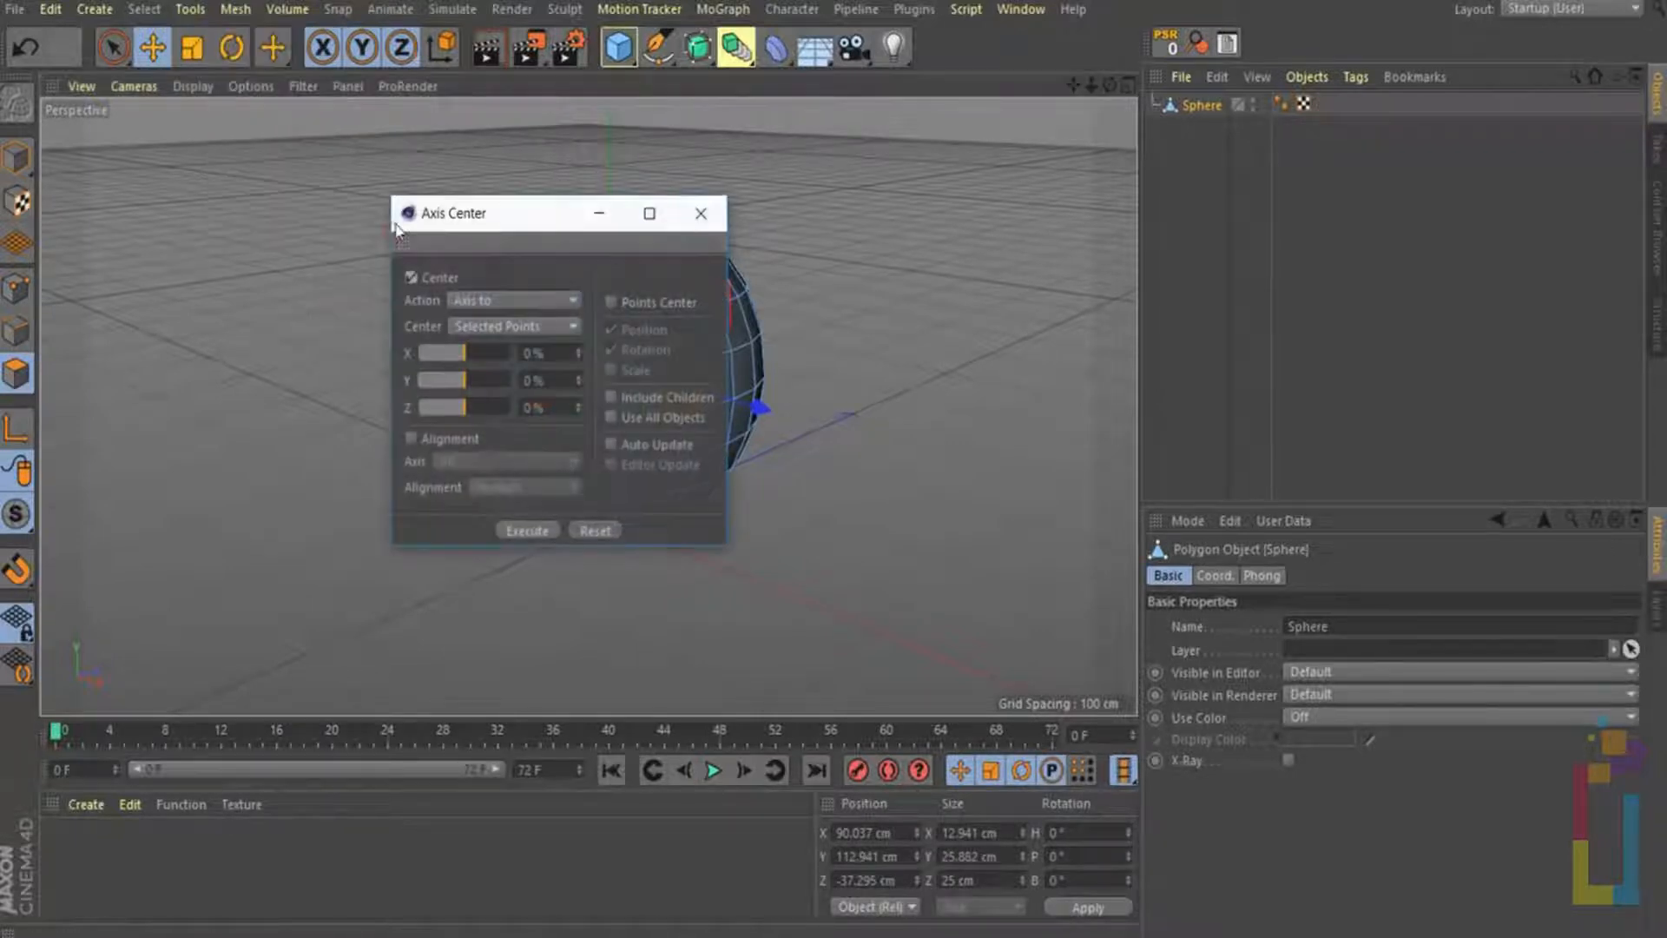
left_click(540, 327)
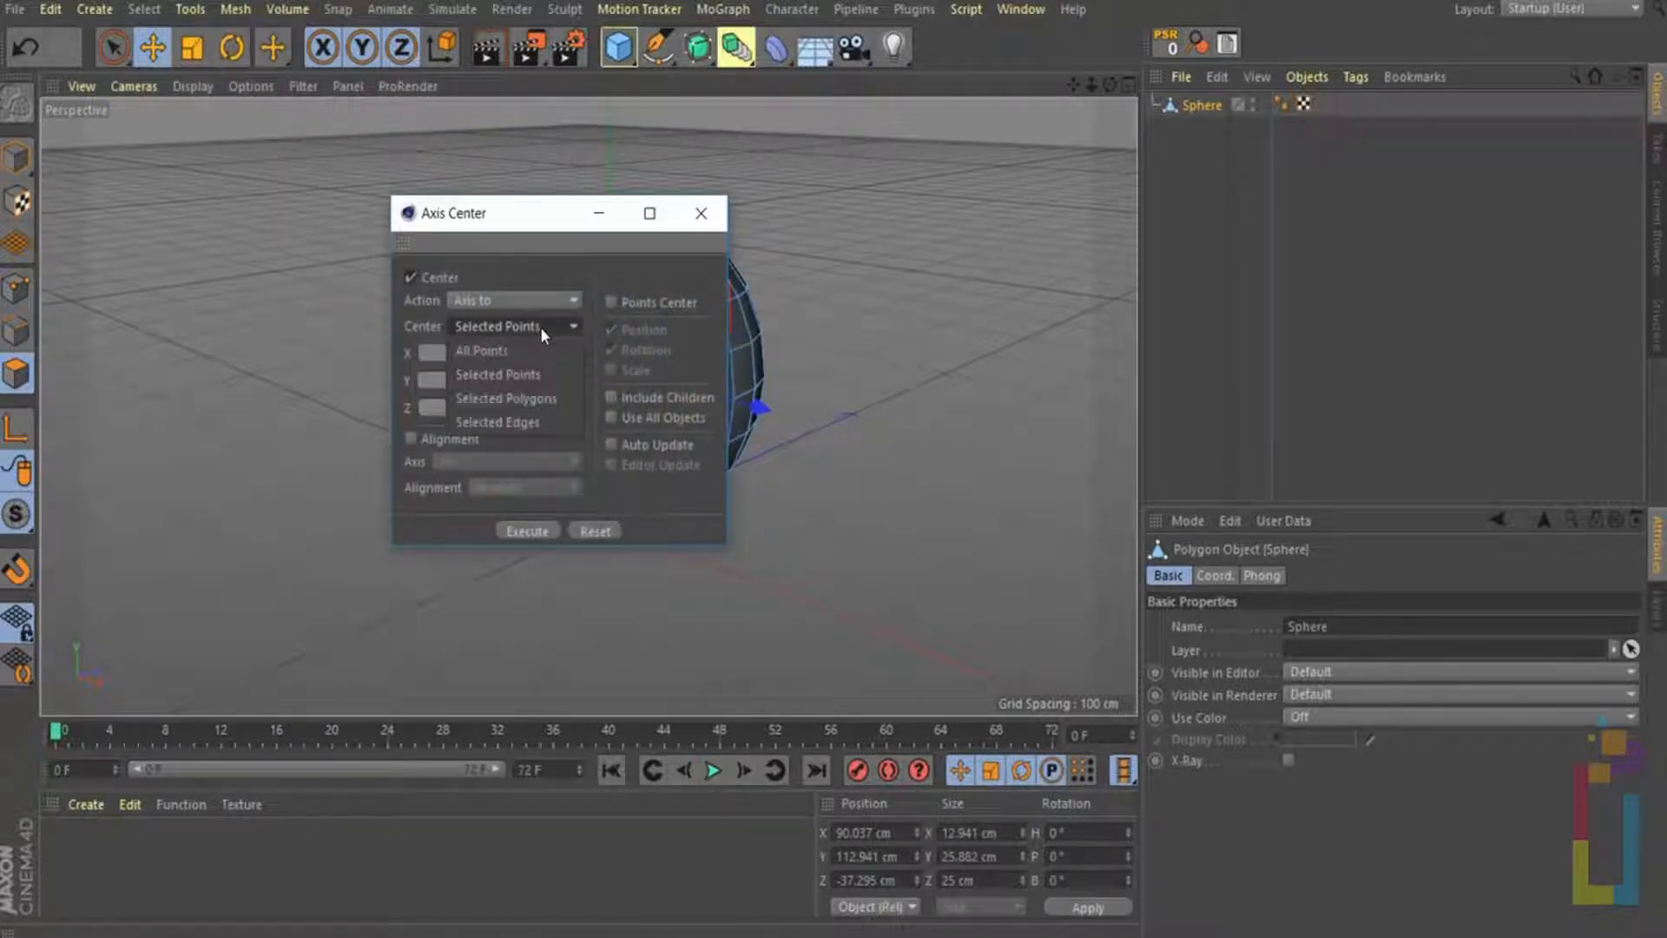
left_click(554, 402)
left_click(528, 531)
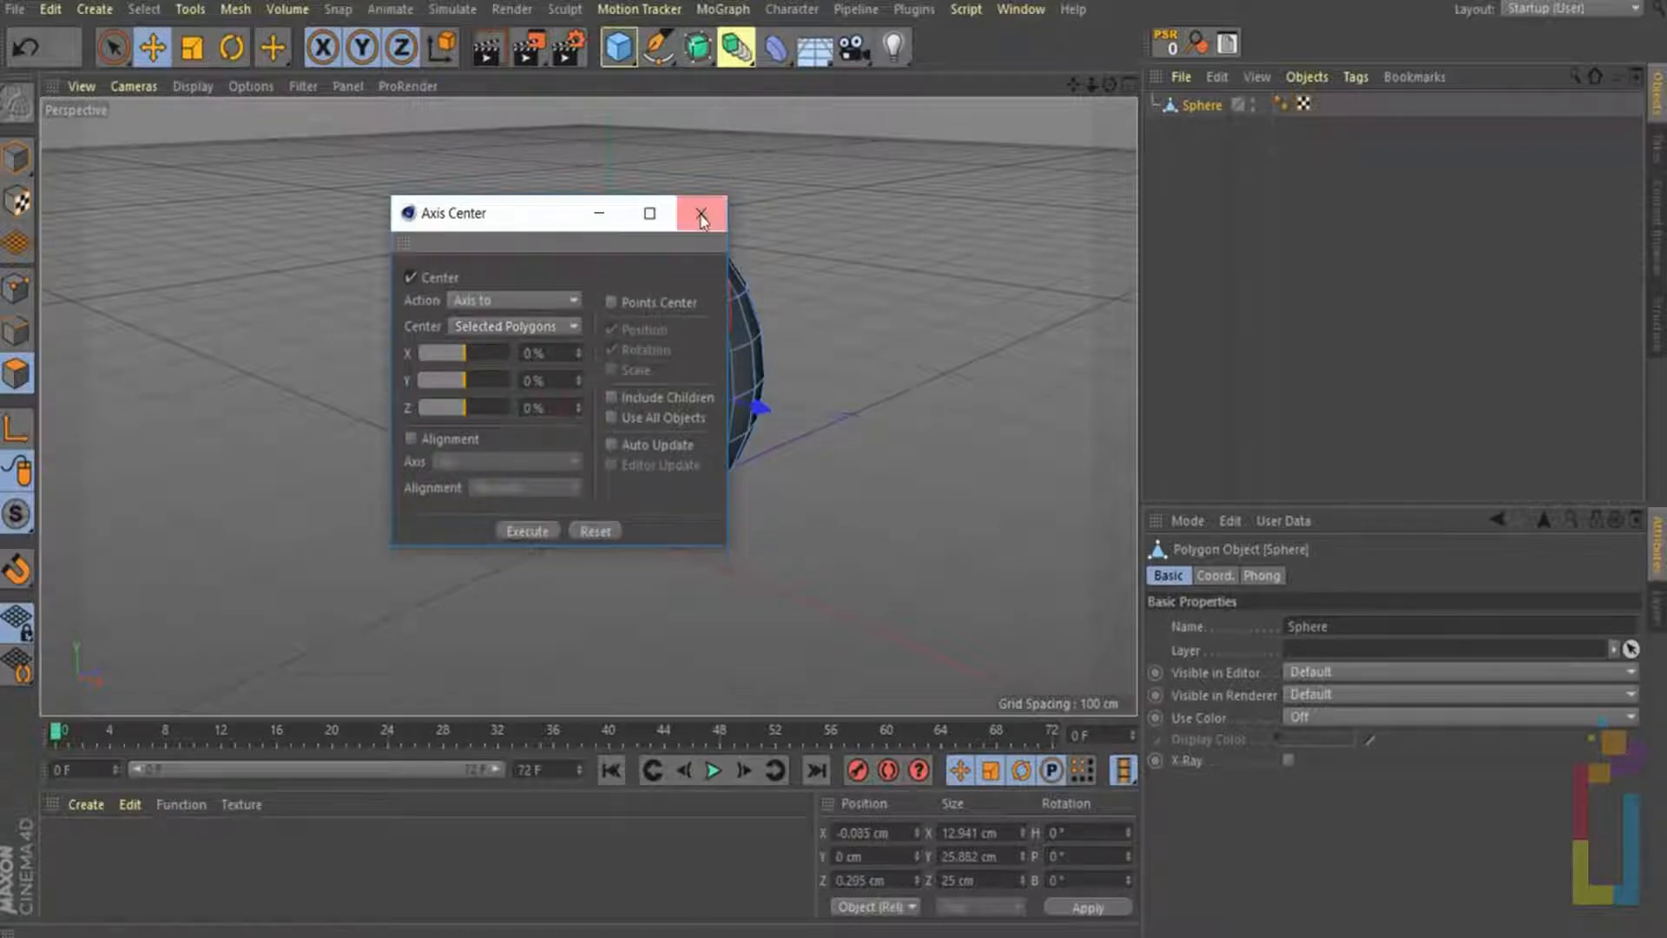
left_click(701, 213)
left_click(7, 159)
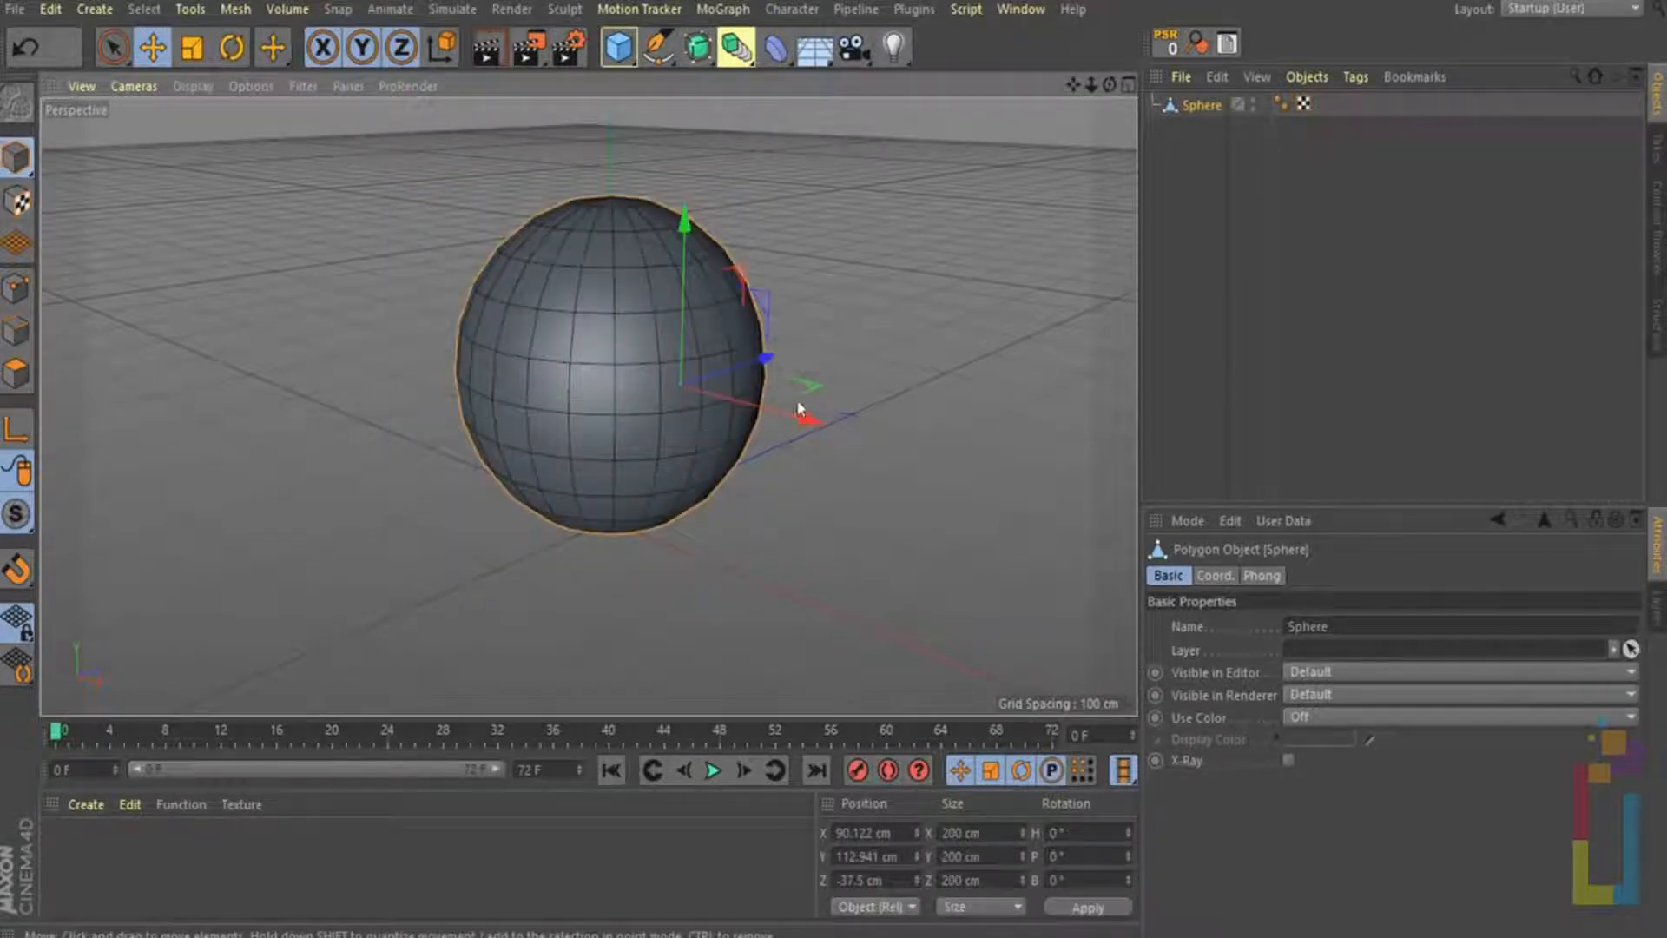
left_click_drag(804, 417, 780, 404)
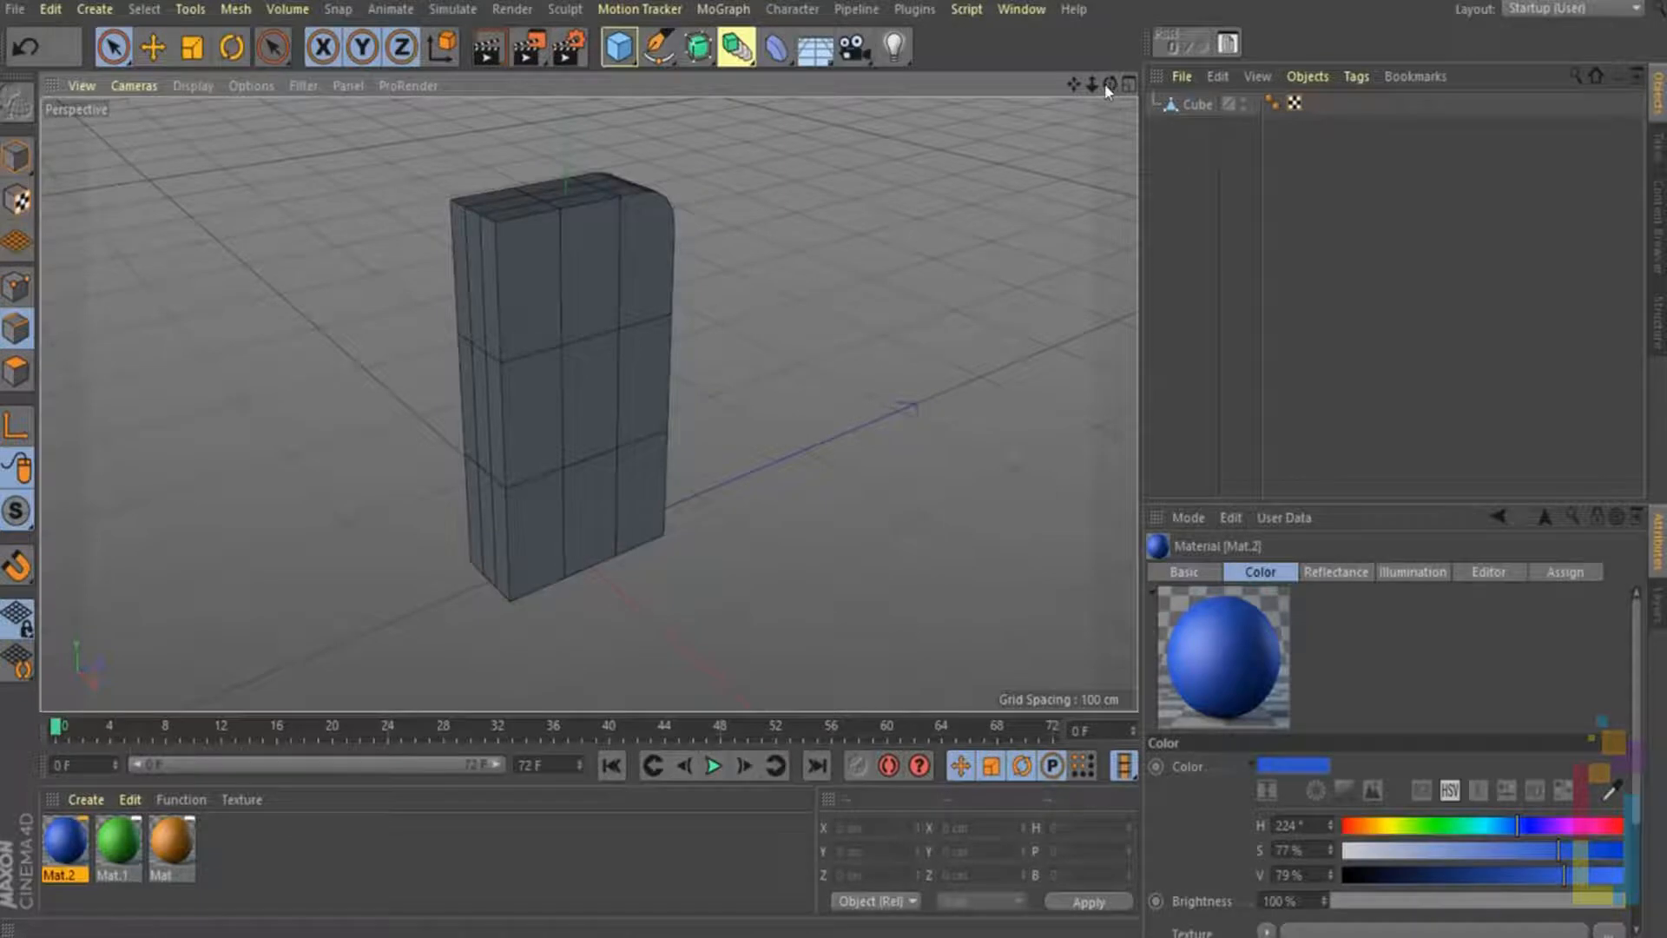
Select the cube's bottom polygon loop, apply the blue material Mat.2 to it, and inspect the resulting selection and texture tags
left_click_drag(1108, 85, 833, 456)
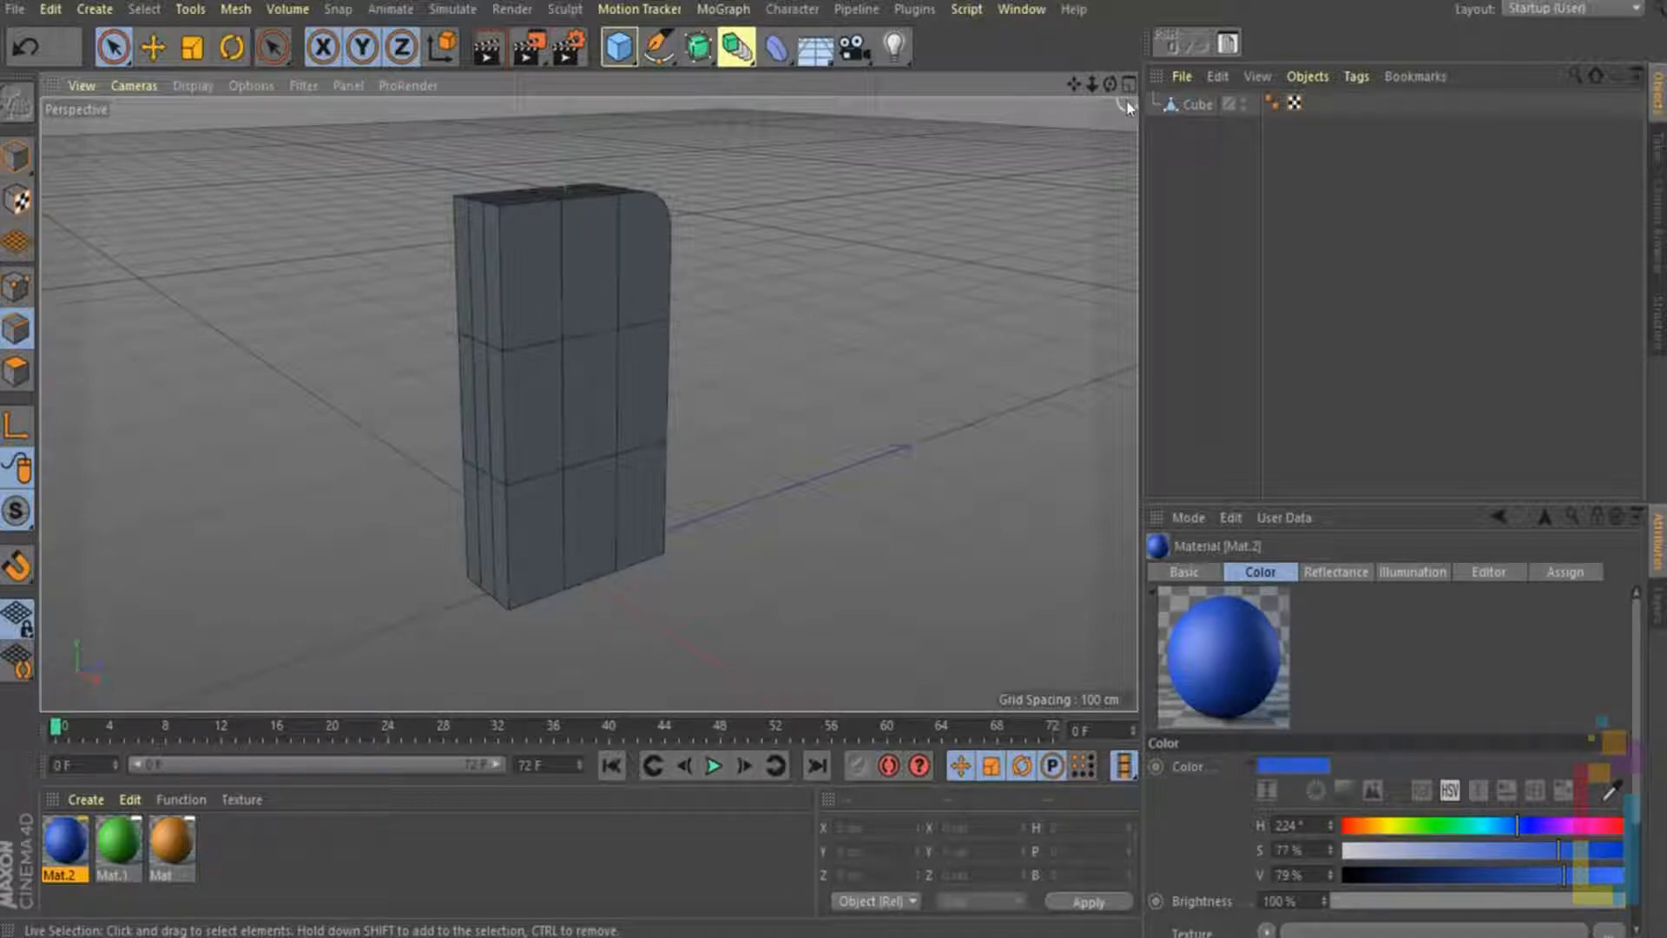
left_click(1196, 105)
left_click(17, 373)
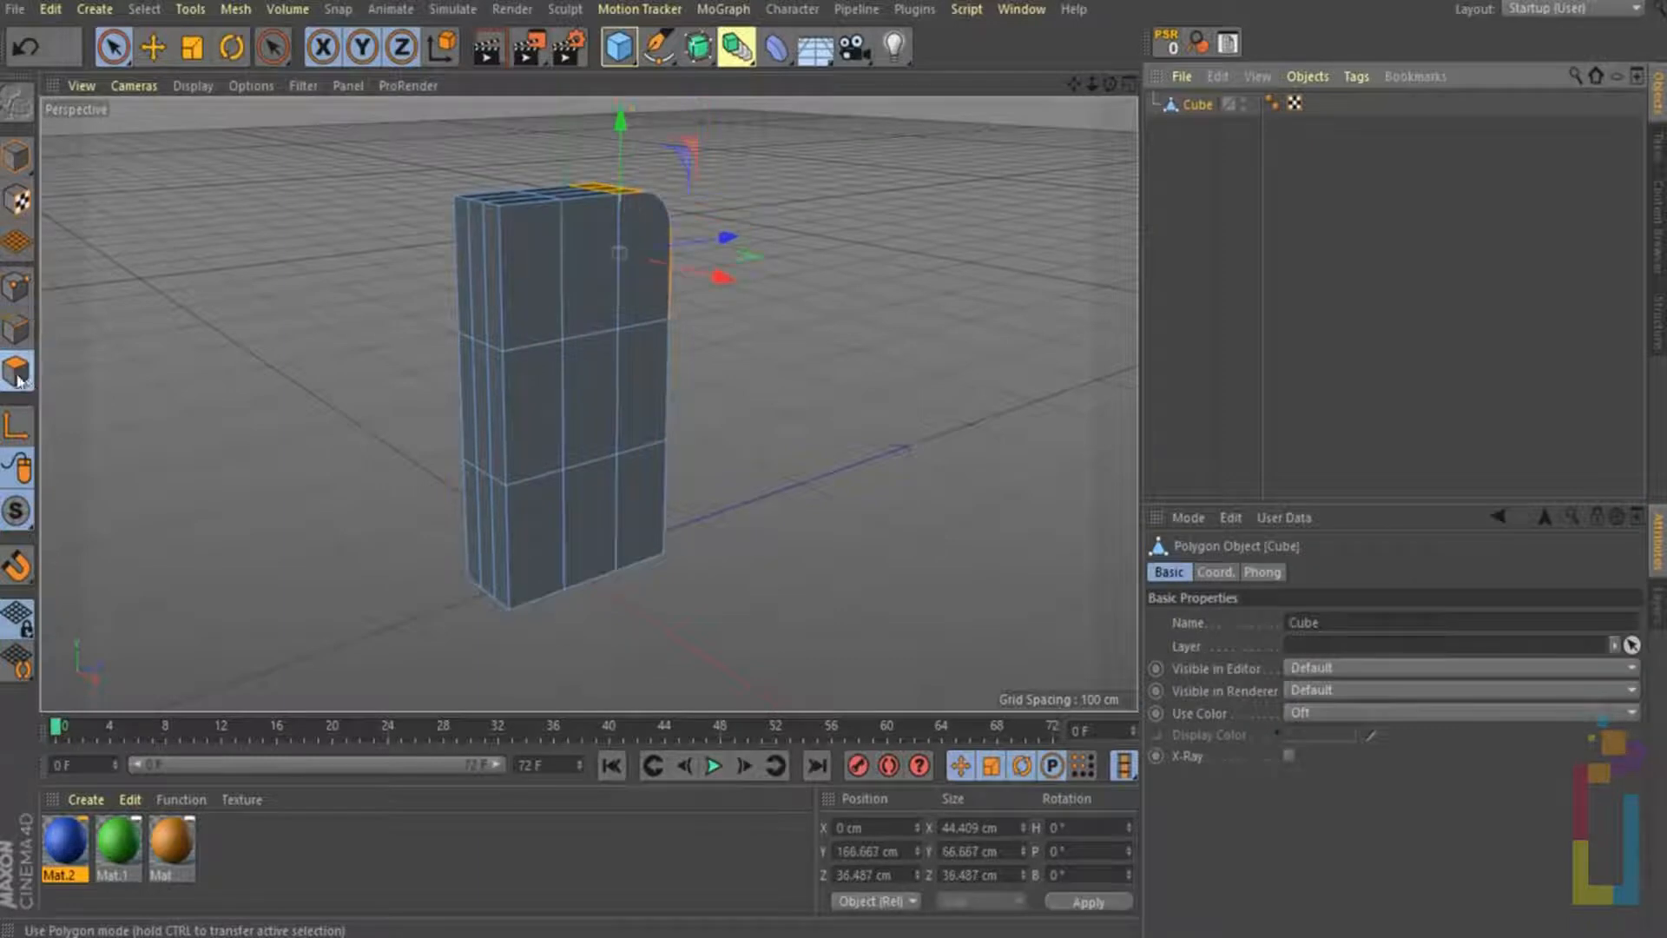
left_click(543, 552)
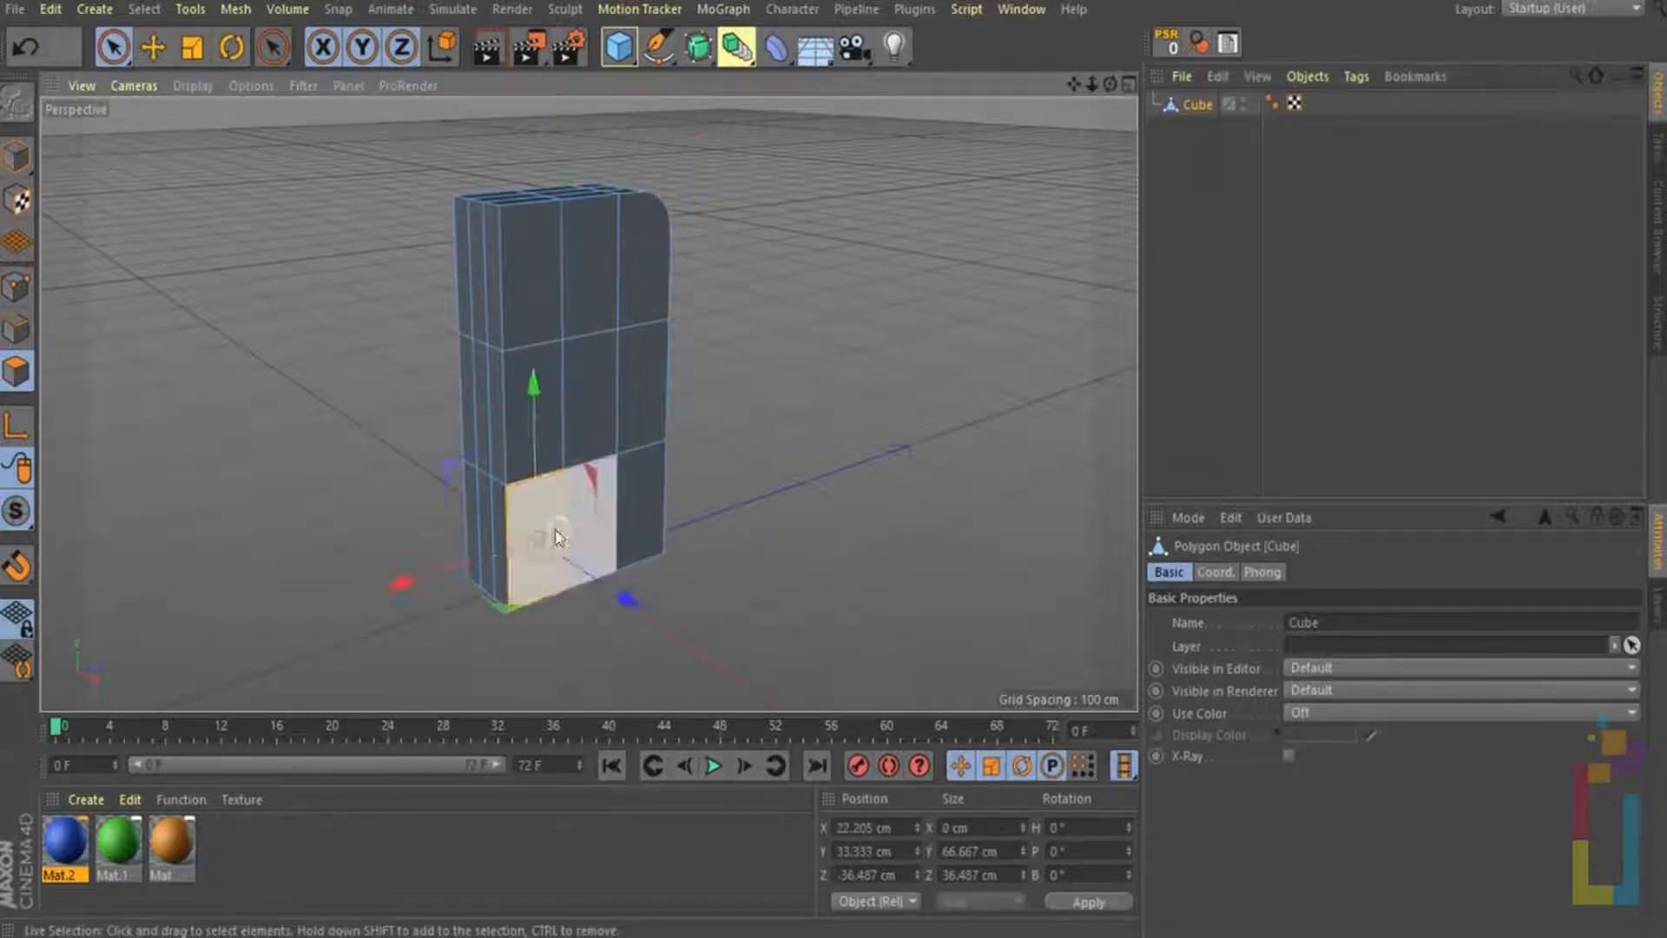
key("u")
key("l")
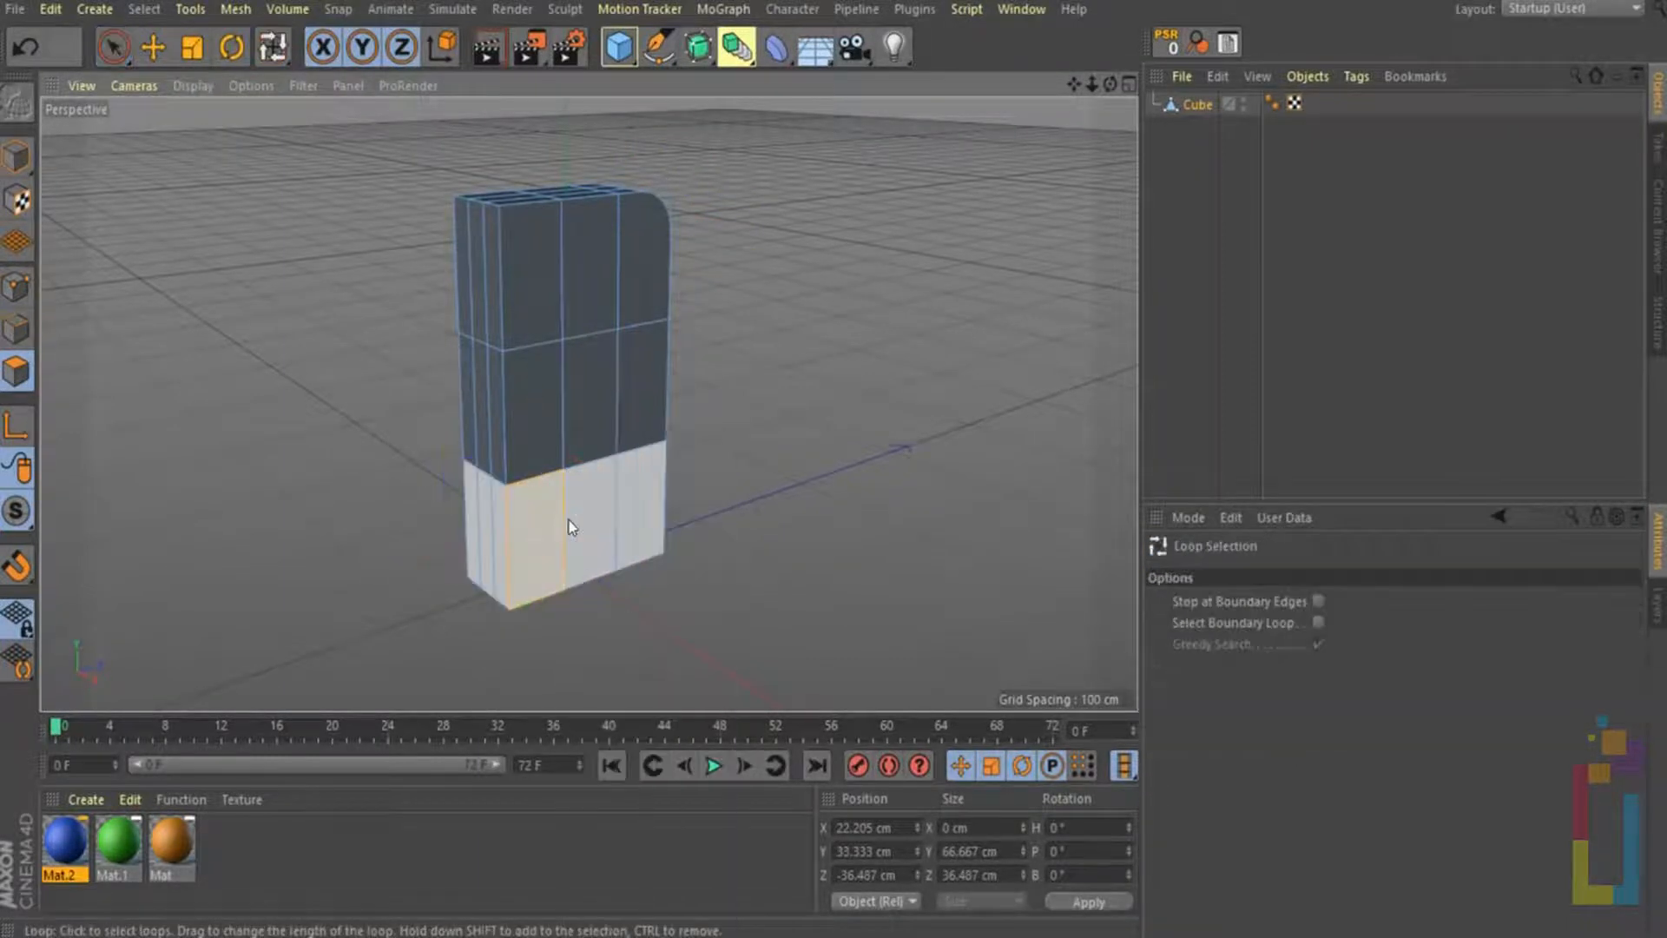
left_click(577, 532)
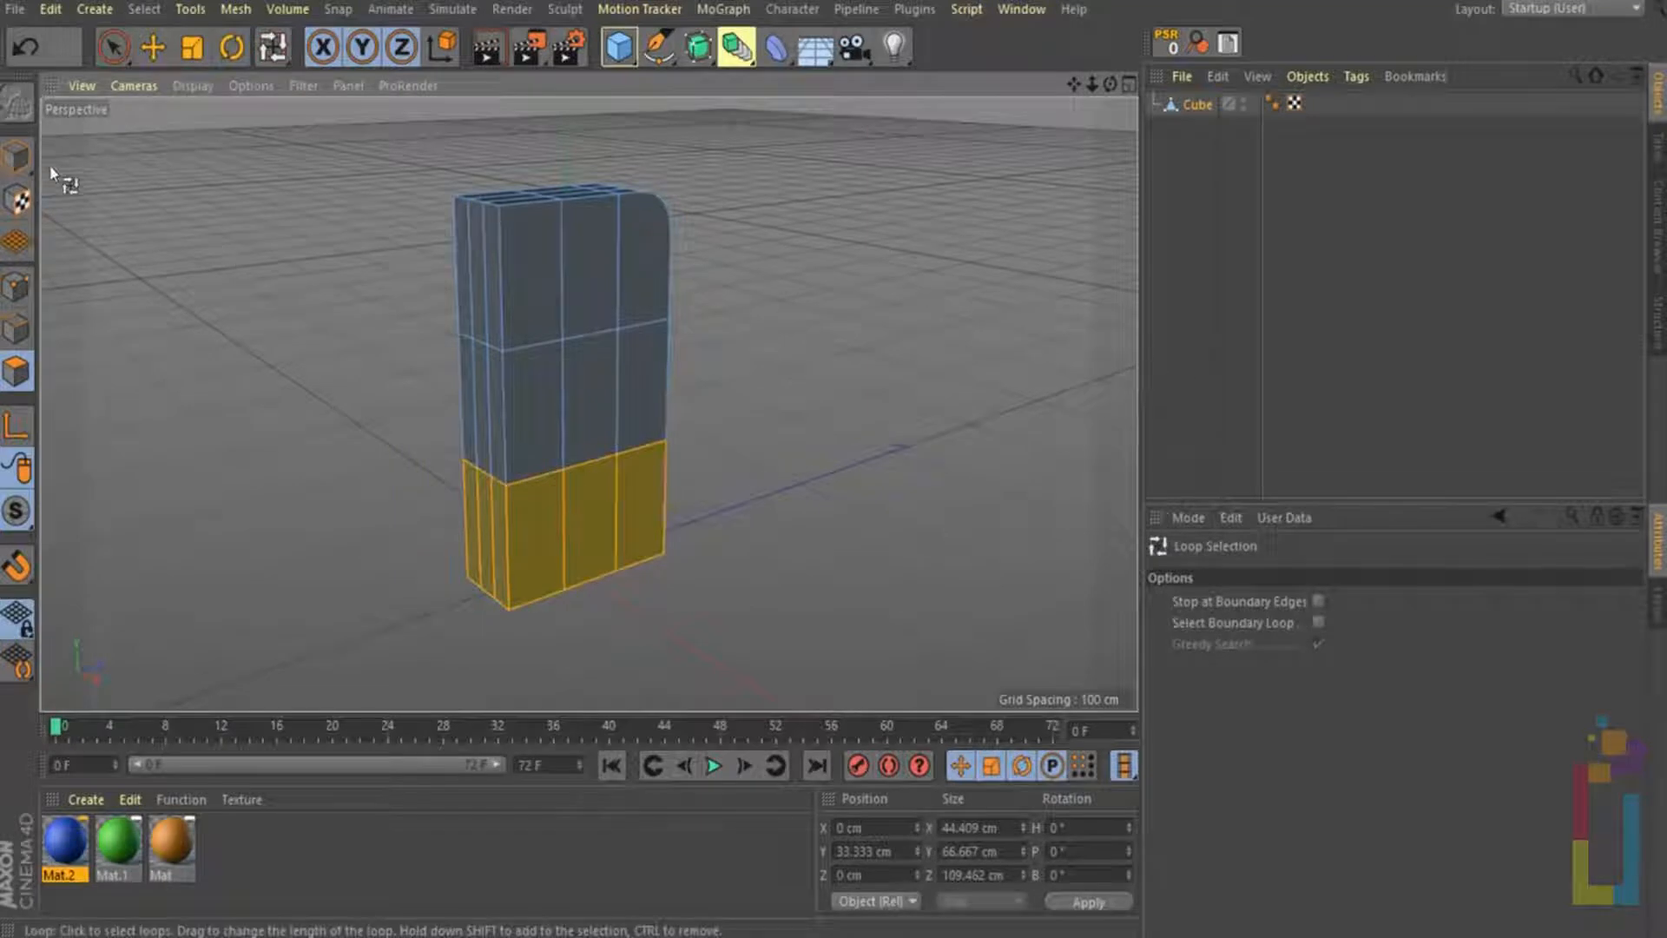
left_click(111, 50)
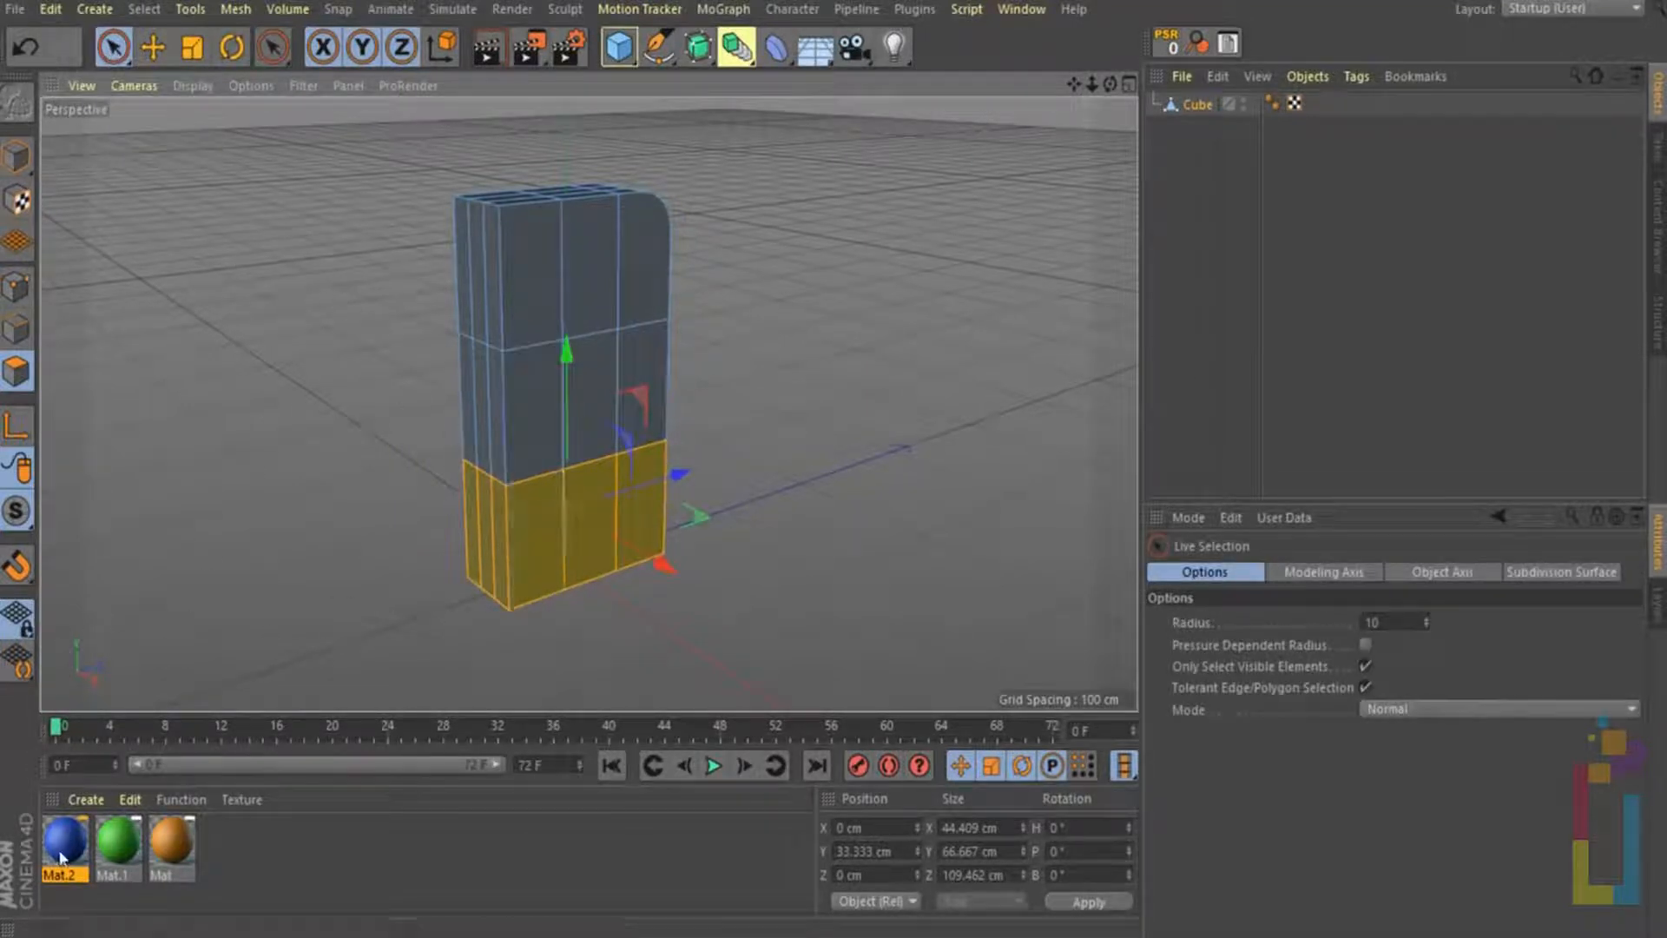
left_click_drag(61, 857, 534, 553)
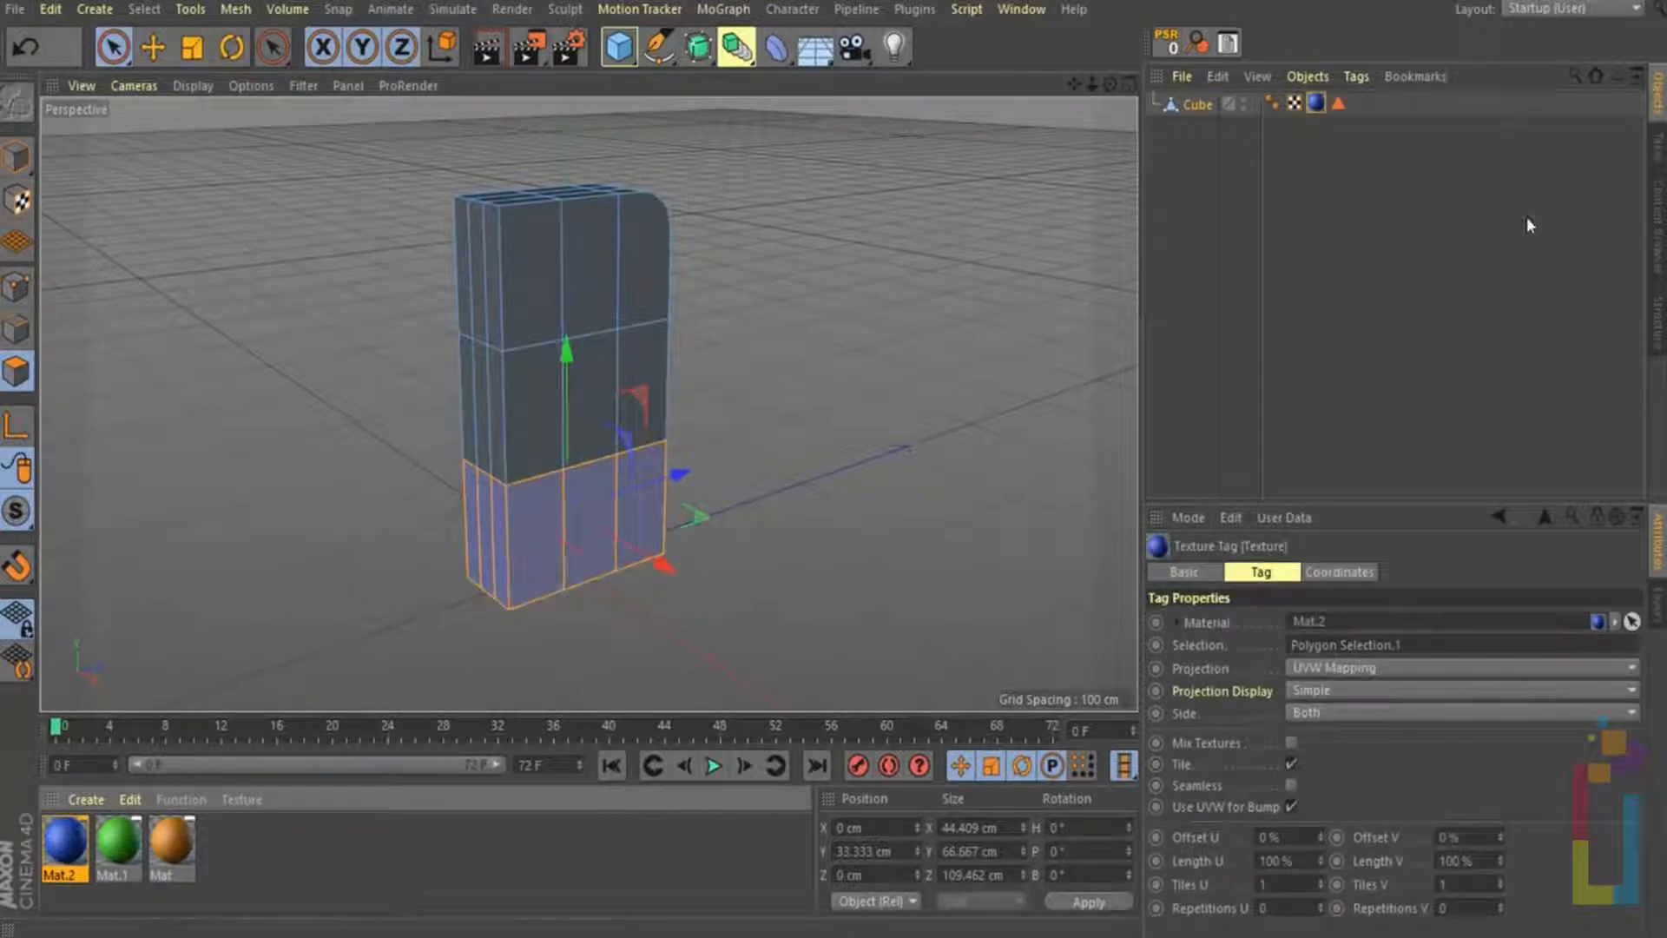
left_click(1337, 103)
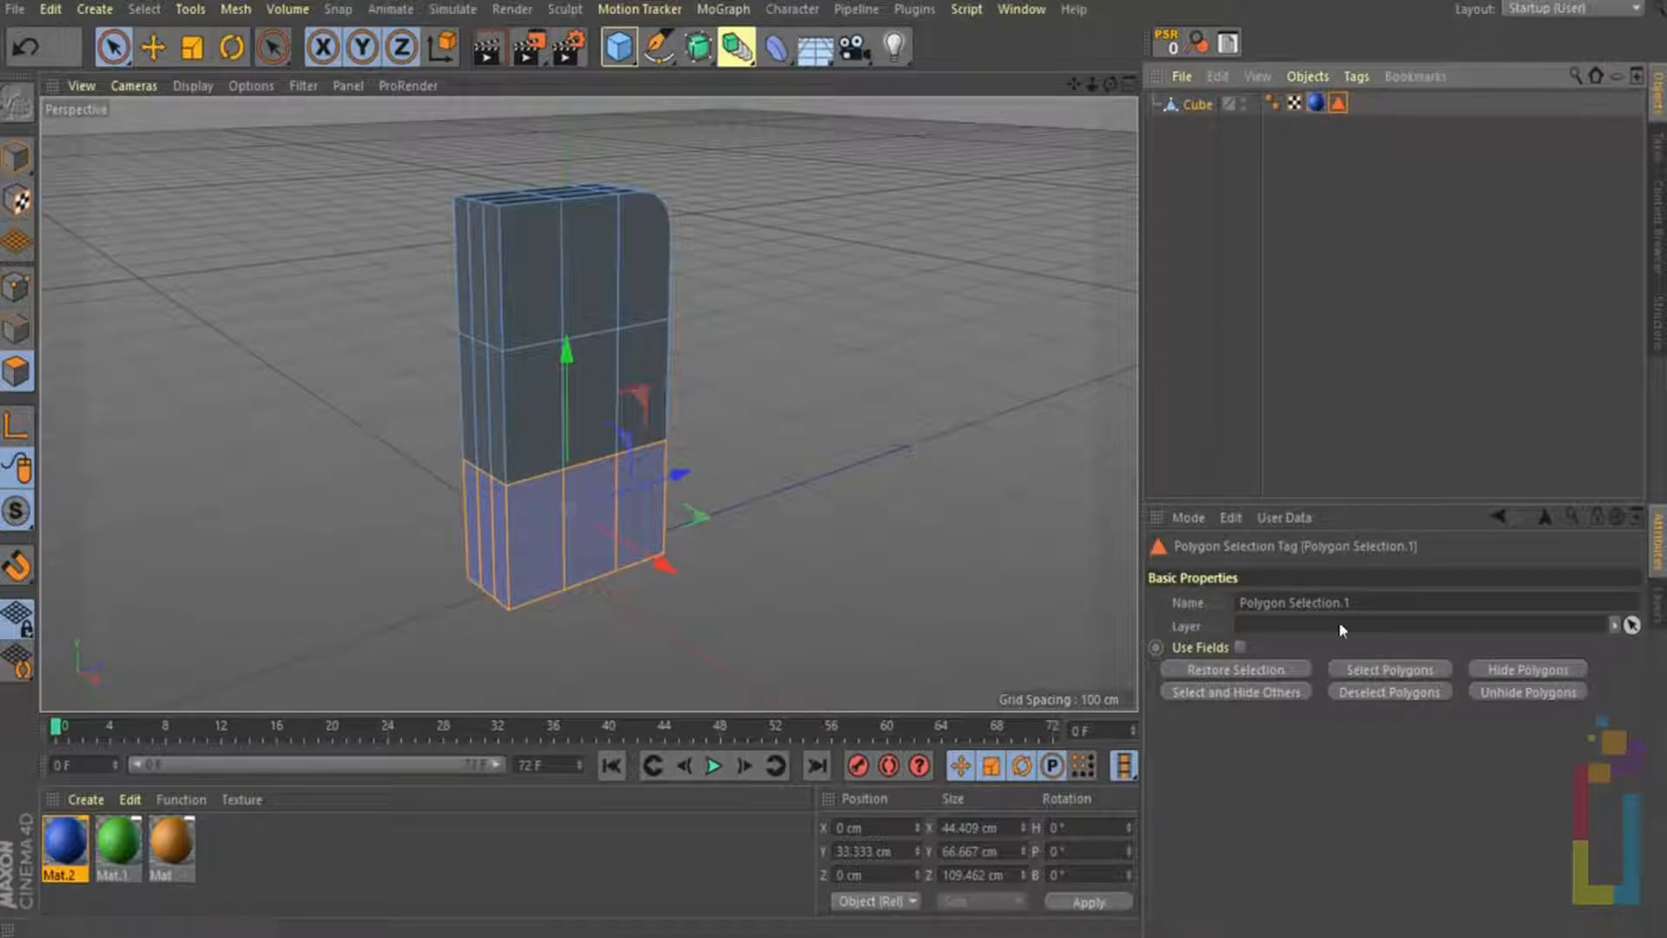
left_click(1315, 102)
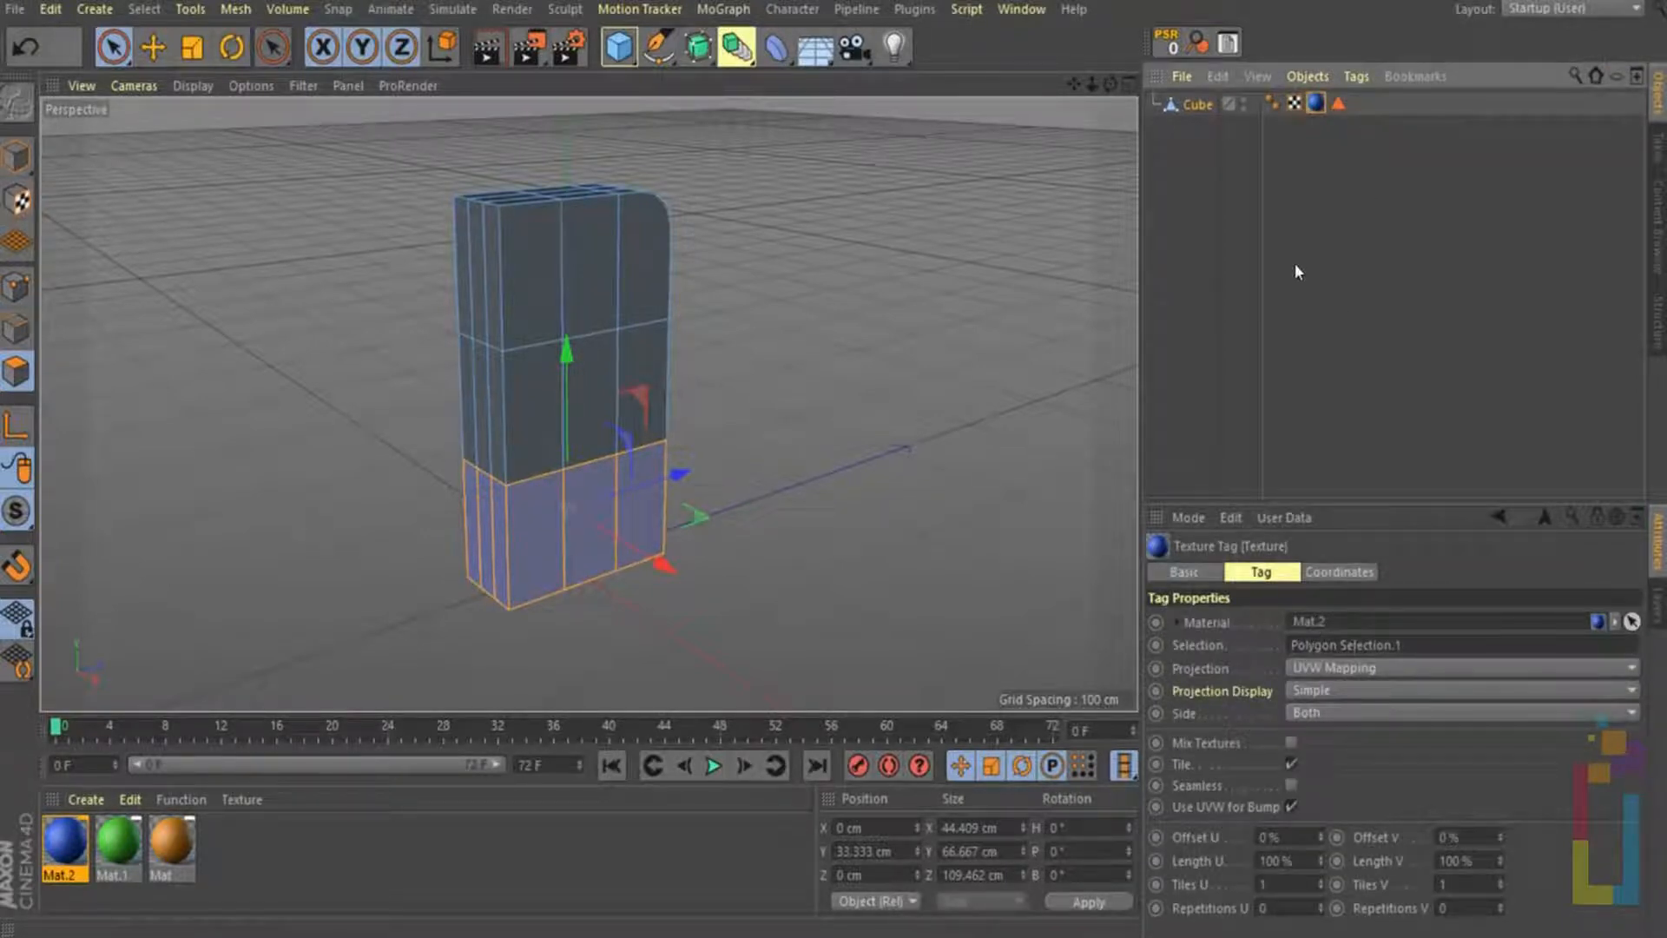
Store the cube's top polygon loop as a polygon selection named New Color
left_click(1199, 104)
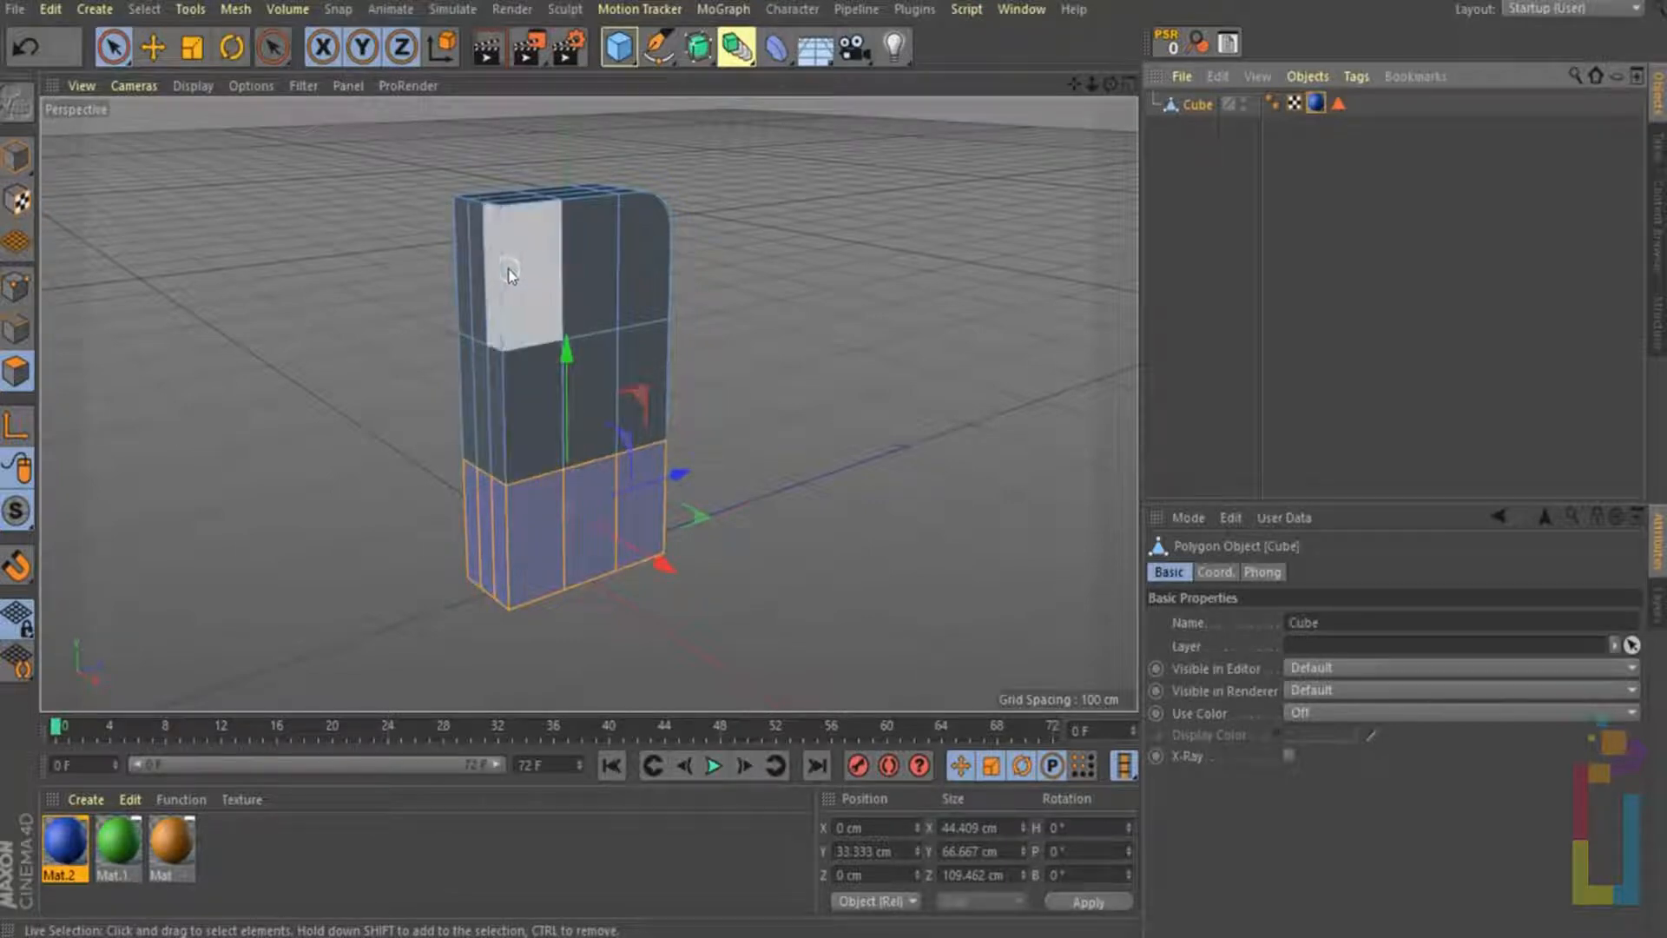
key("u")
key("l")
left_click(584, 271)
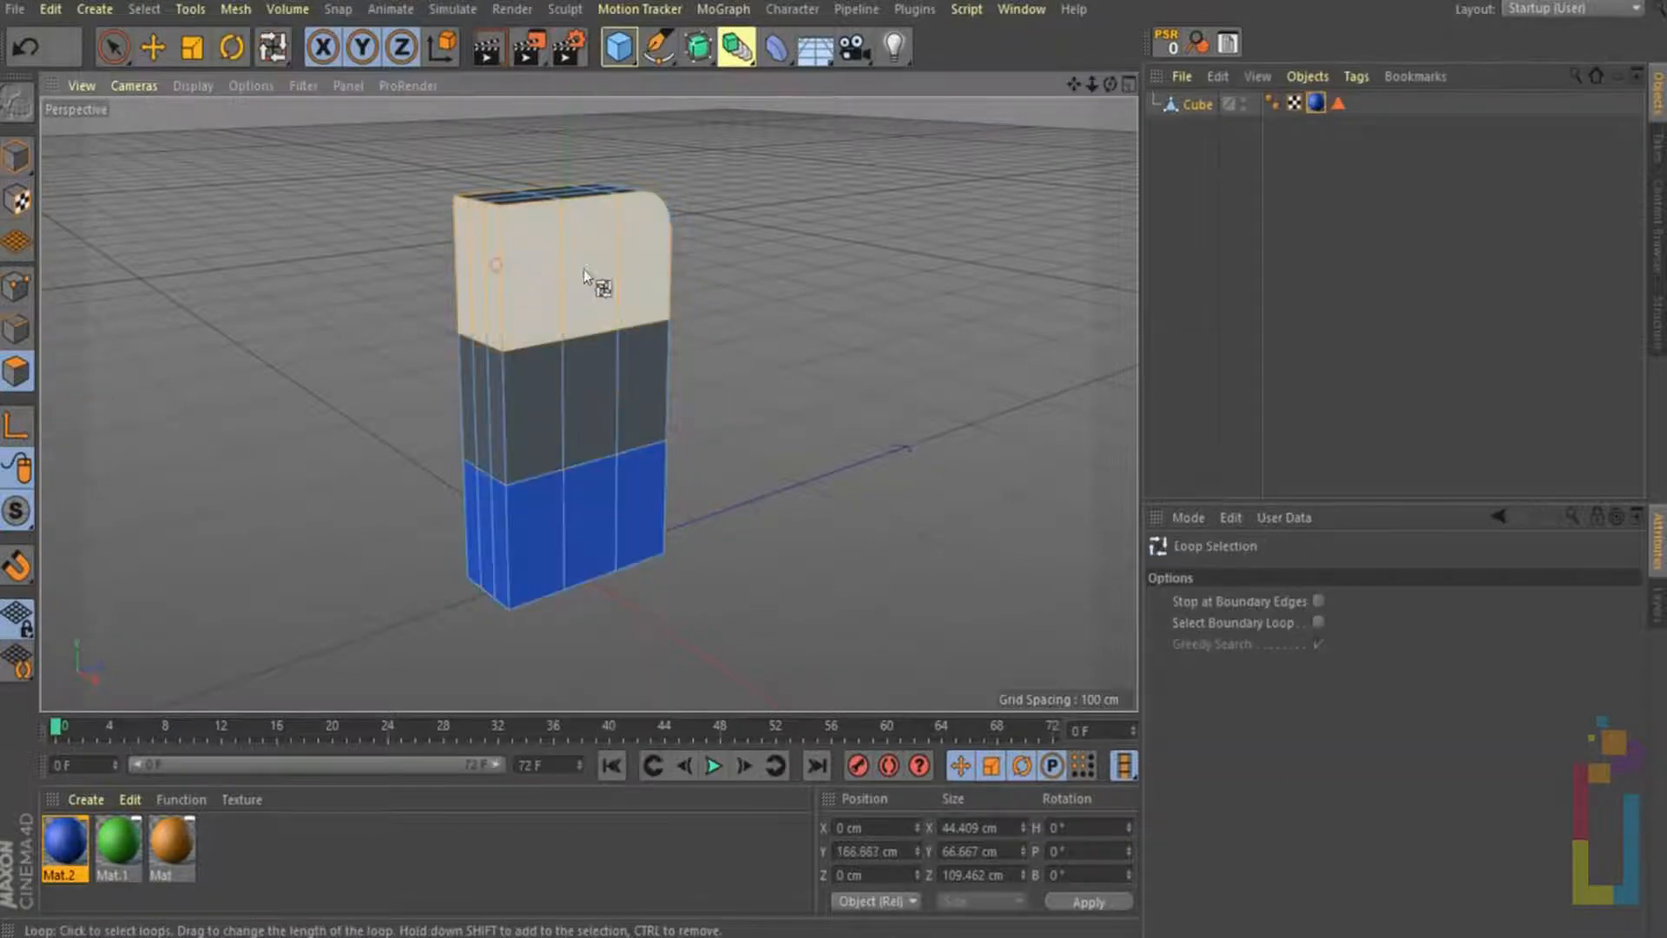
left_click(143, 9)
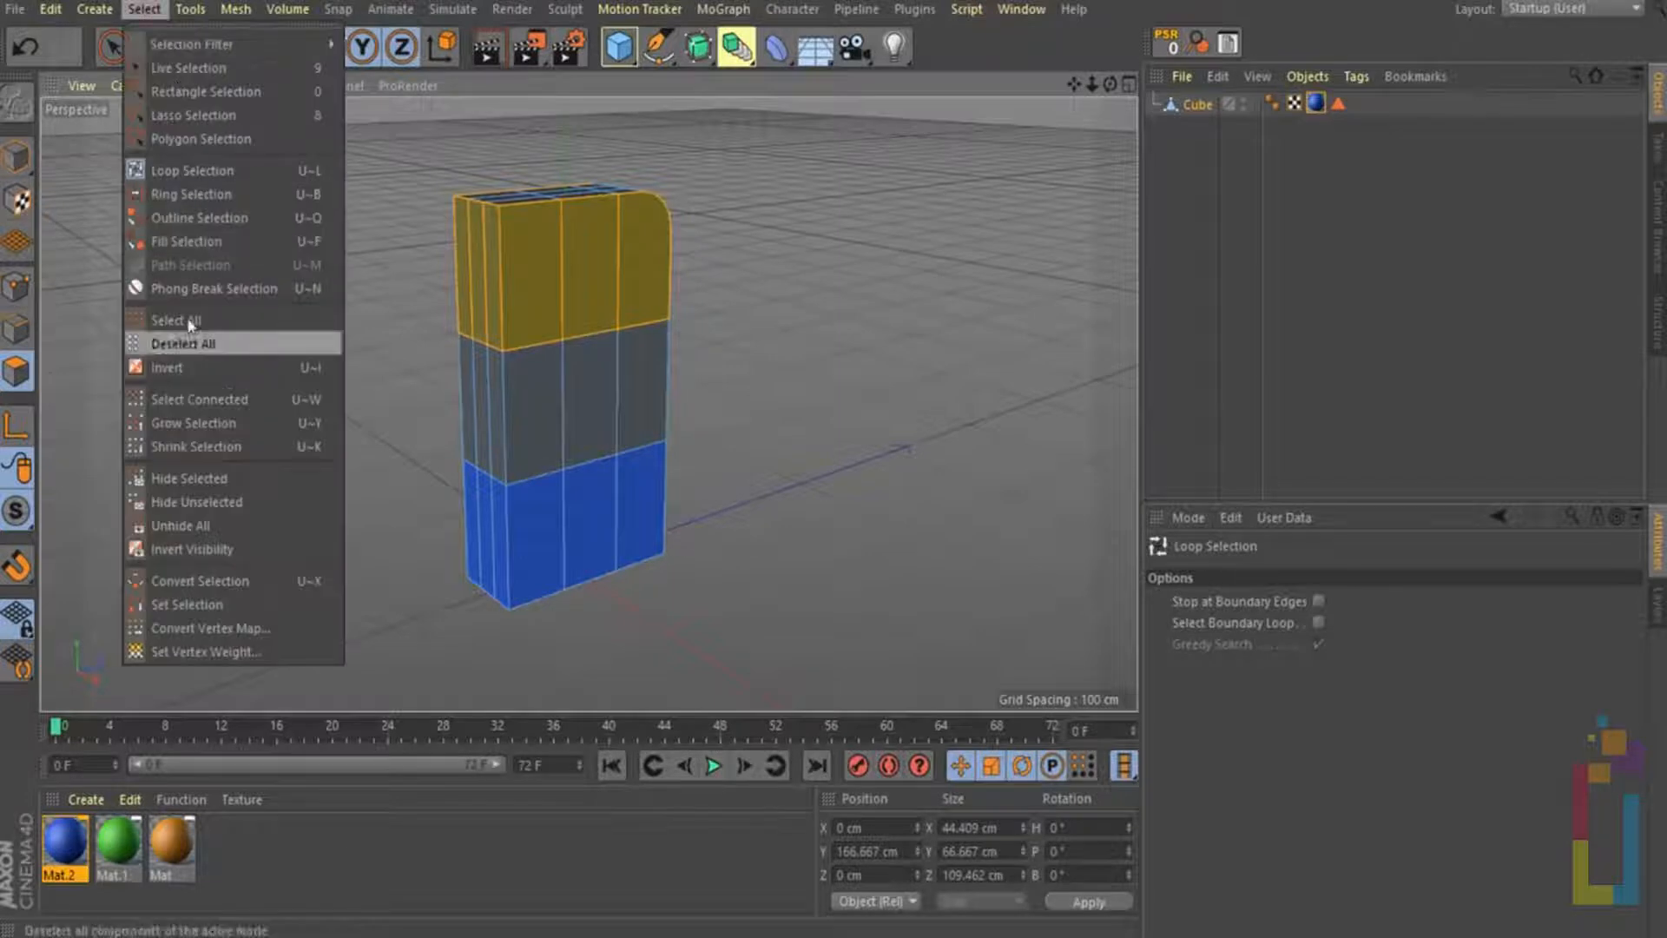
left_click(195, 605)
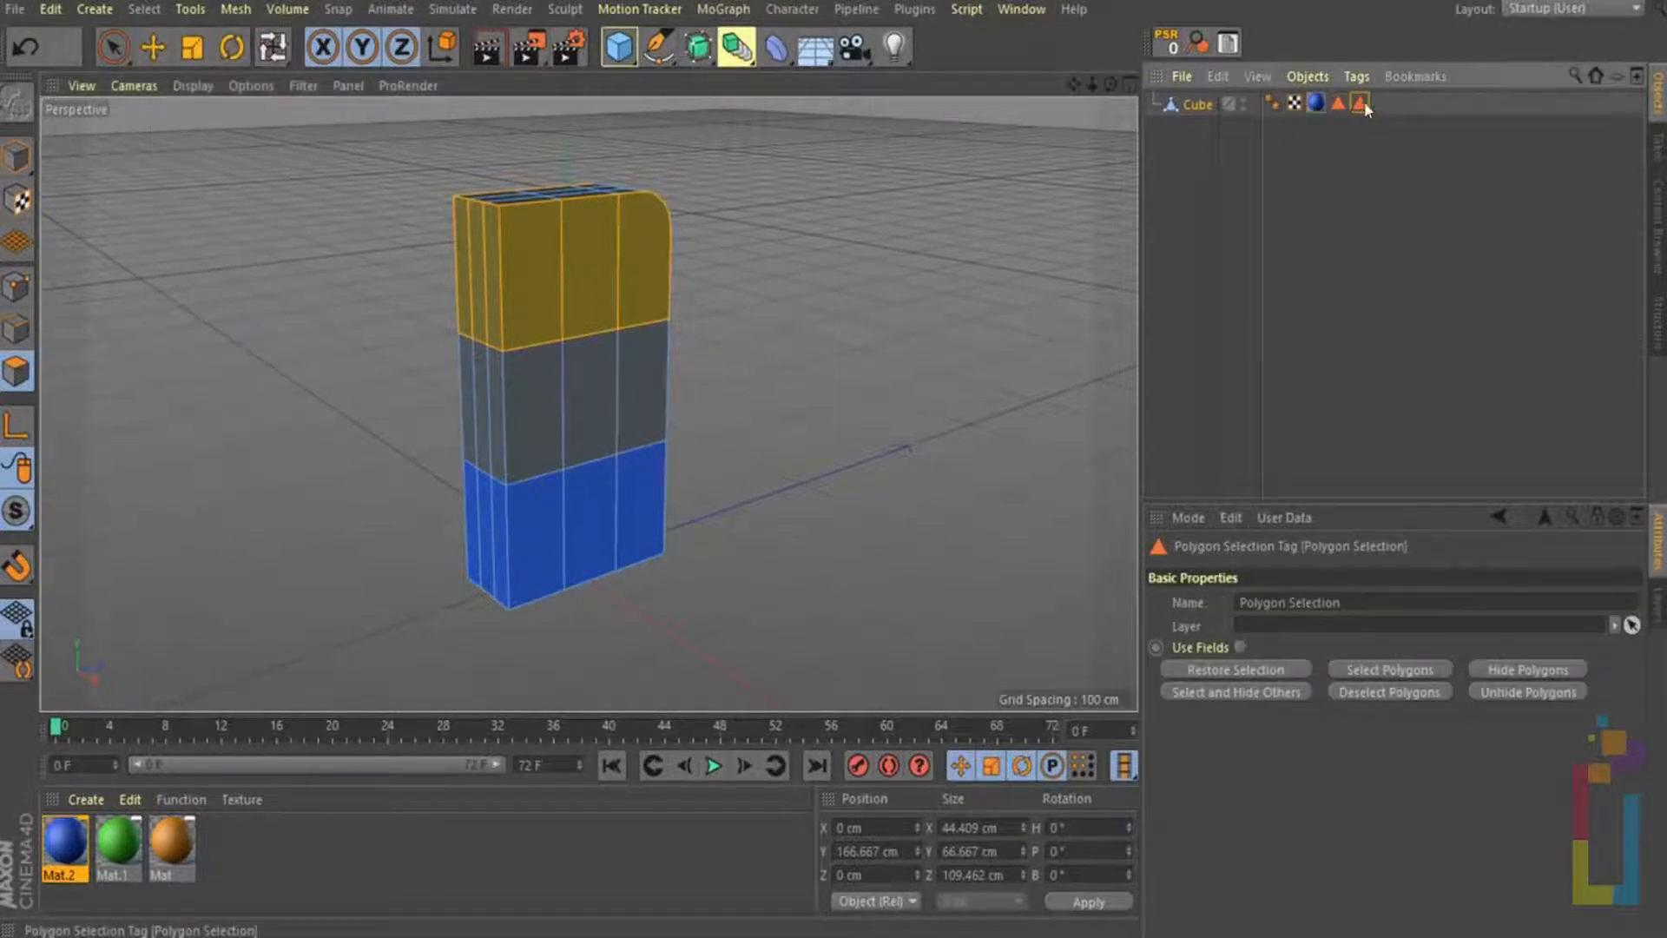
double_click(1354, 605)
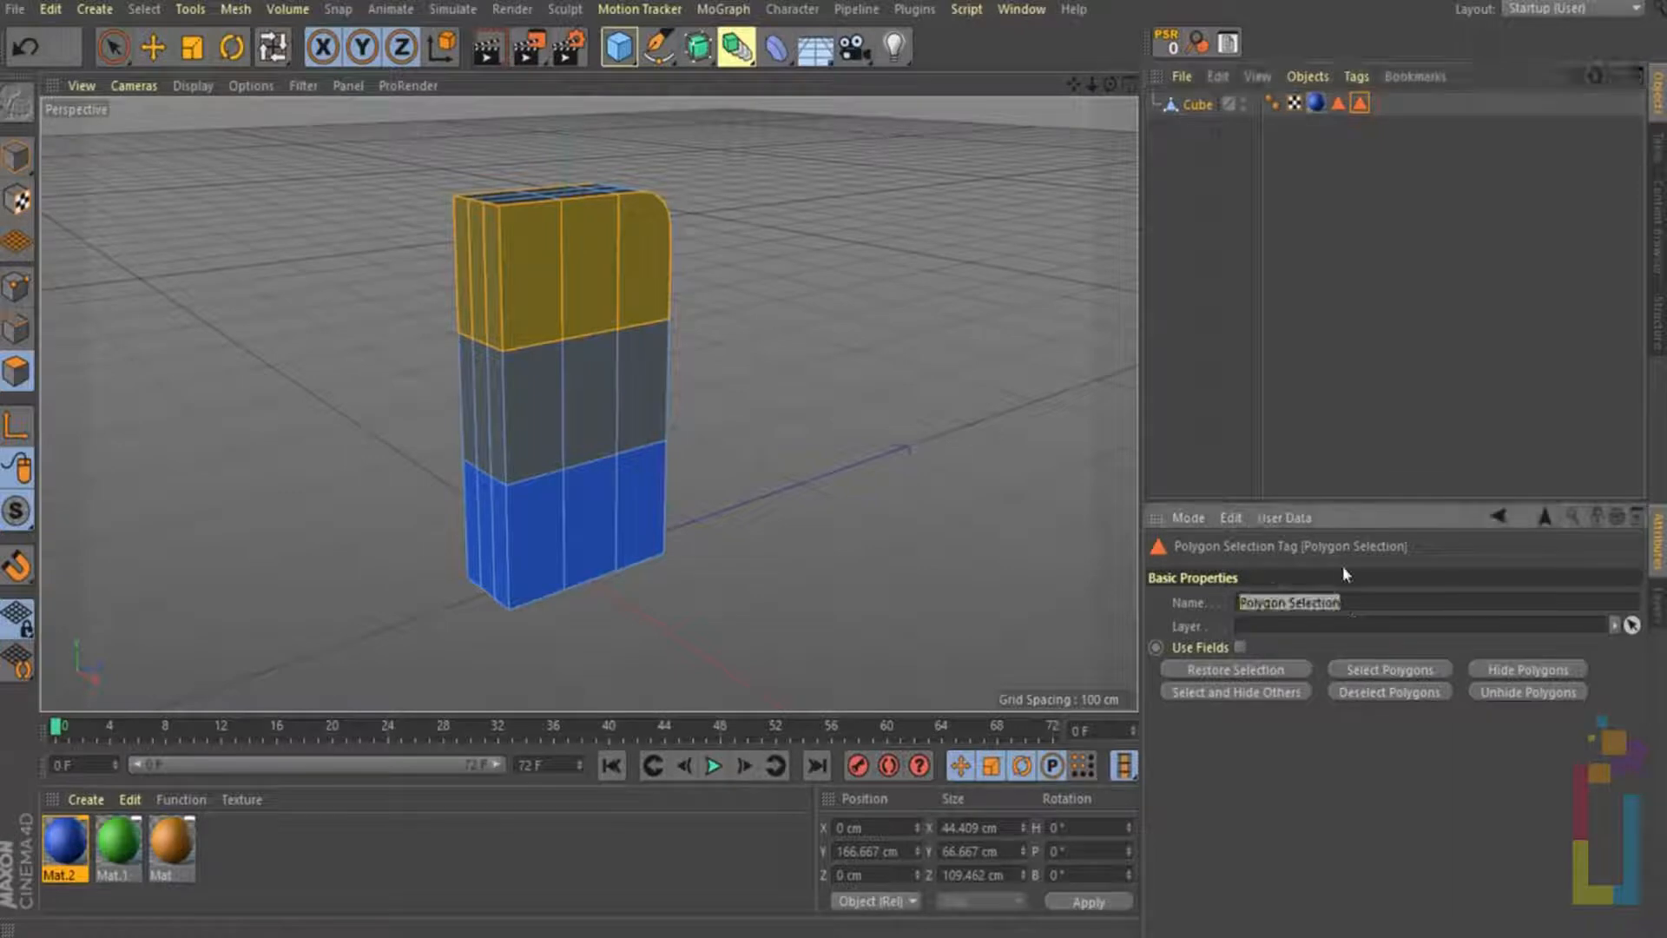
type("N")
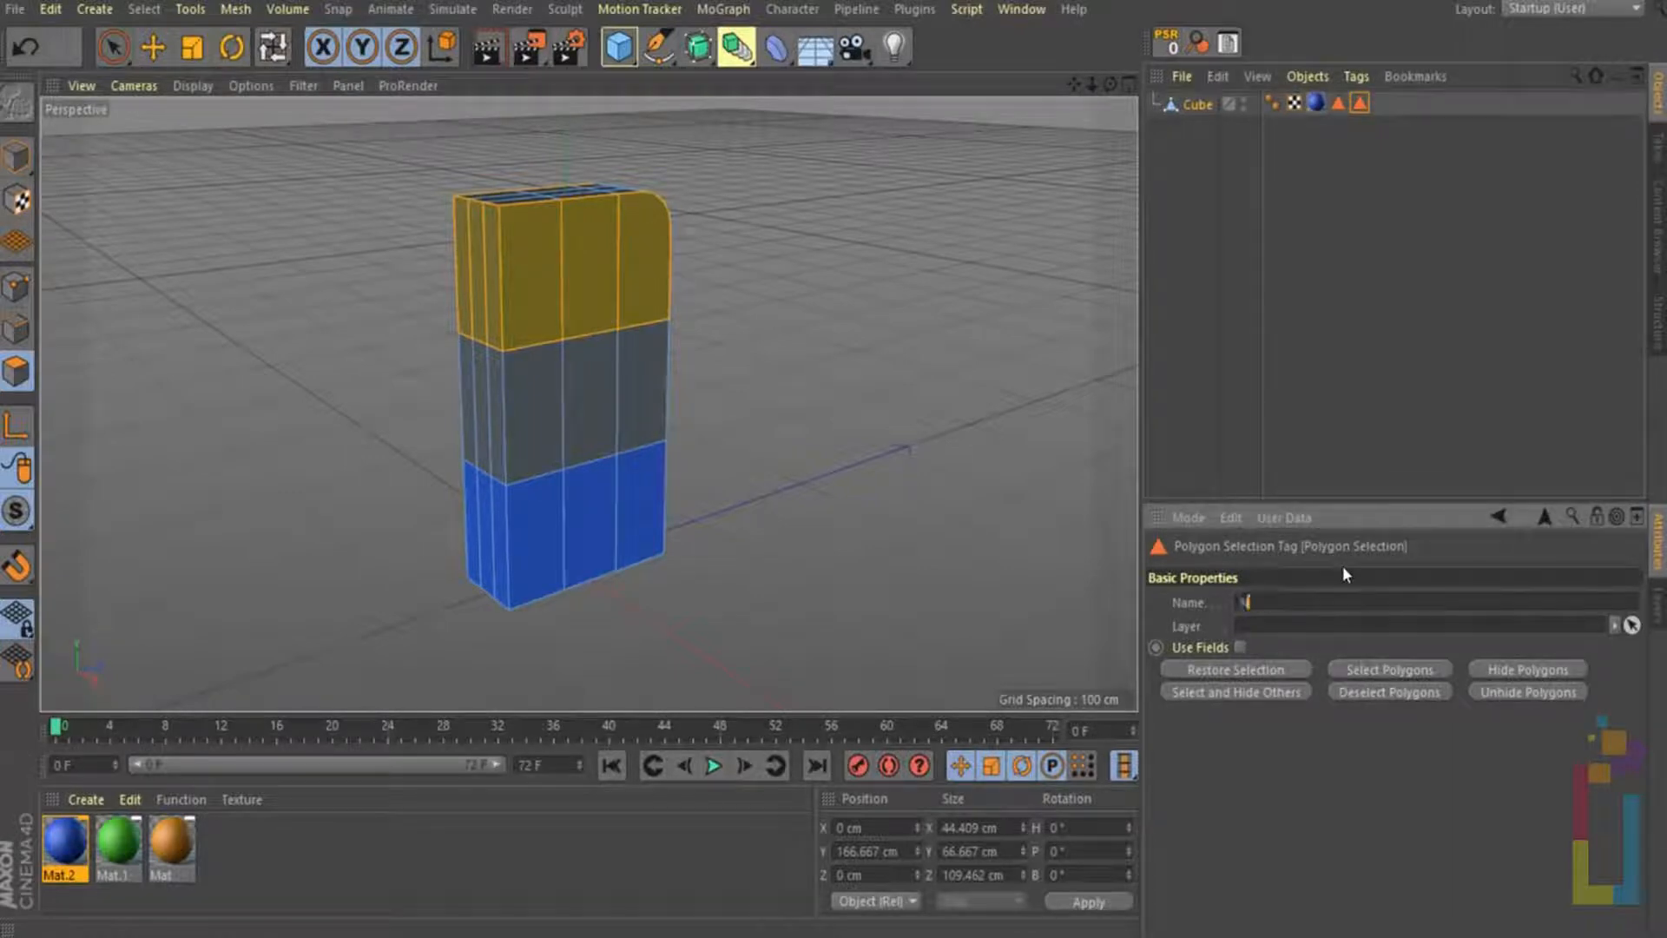
type("ew Color")
key("Return")
Apply the green material Mat.1 to the cube and restrict it to the New Color selection
left_click_drag(118, 849, 1201, 108)
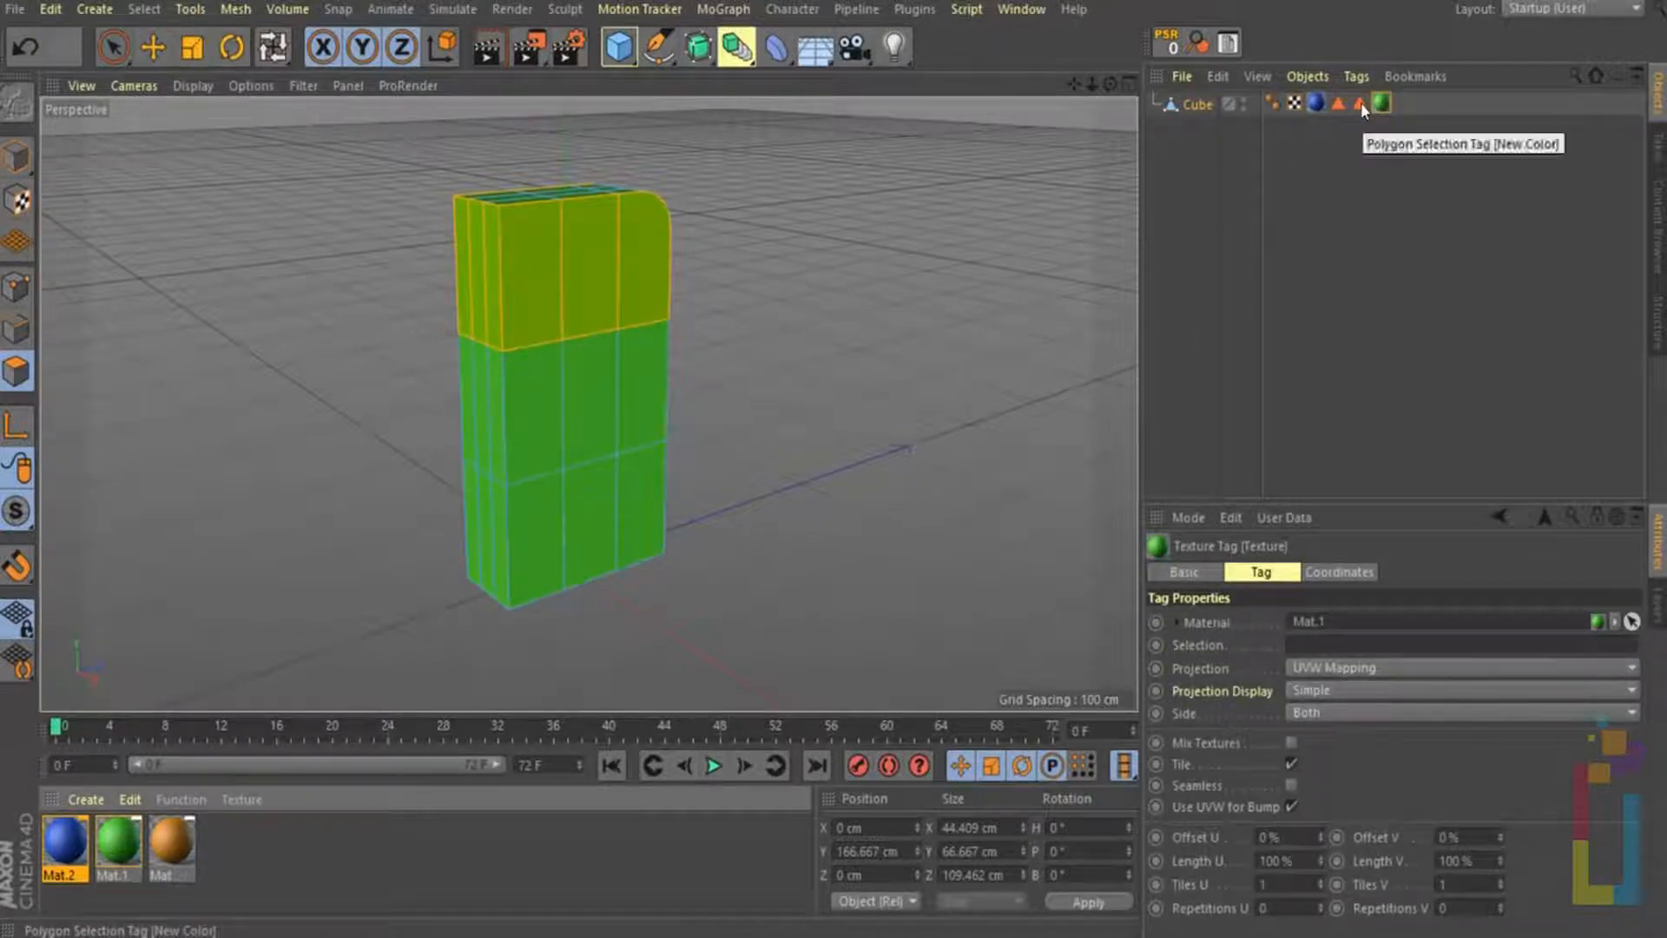
left_click_drag(1362, 102, 1342, 648)
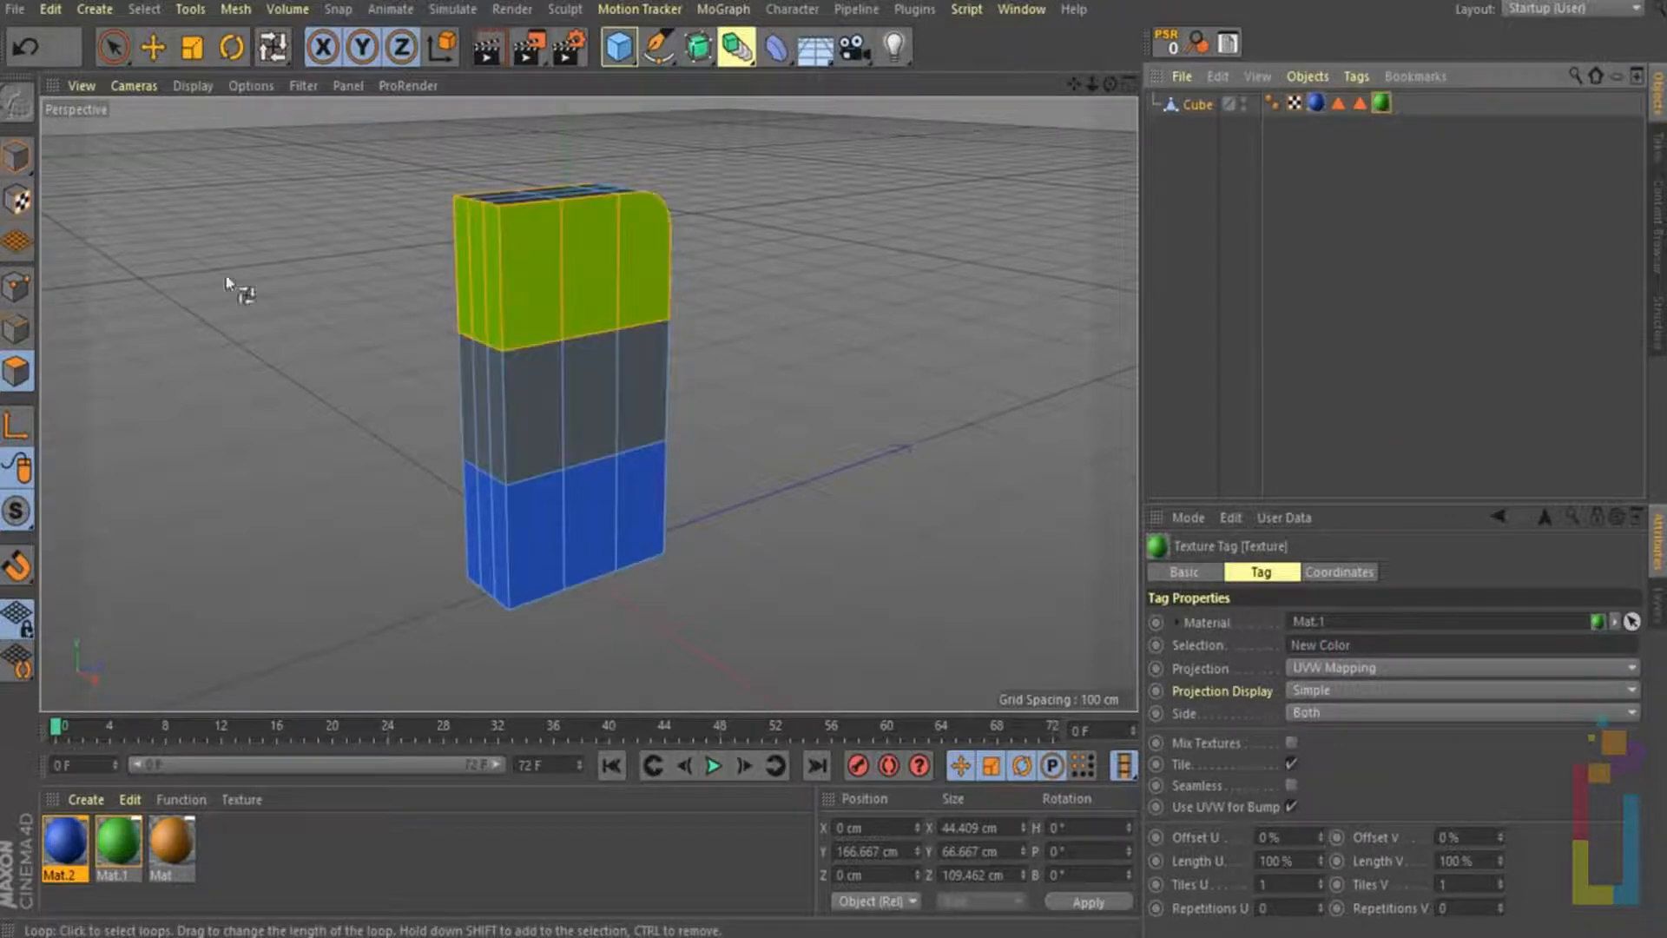
left_click(16, 156)
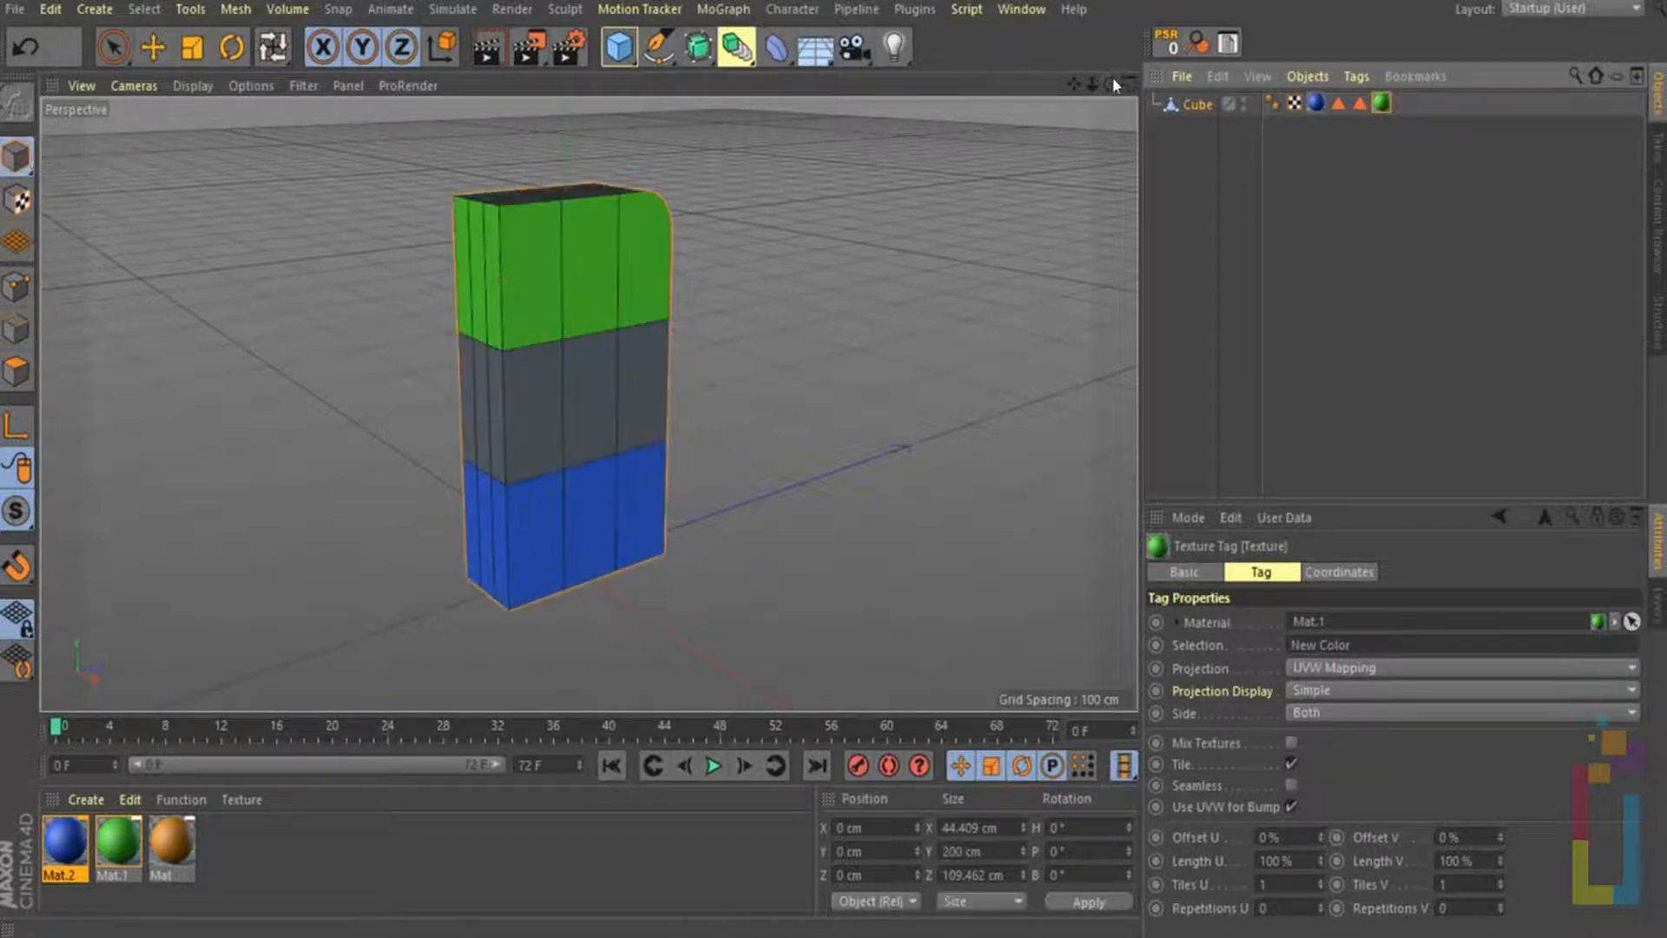
left_click_drag(1111, 84, 833, 455)
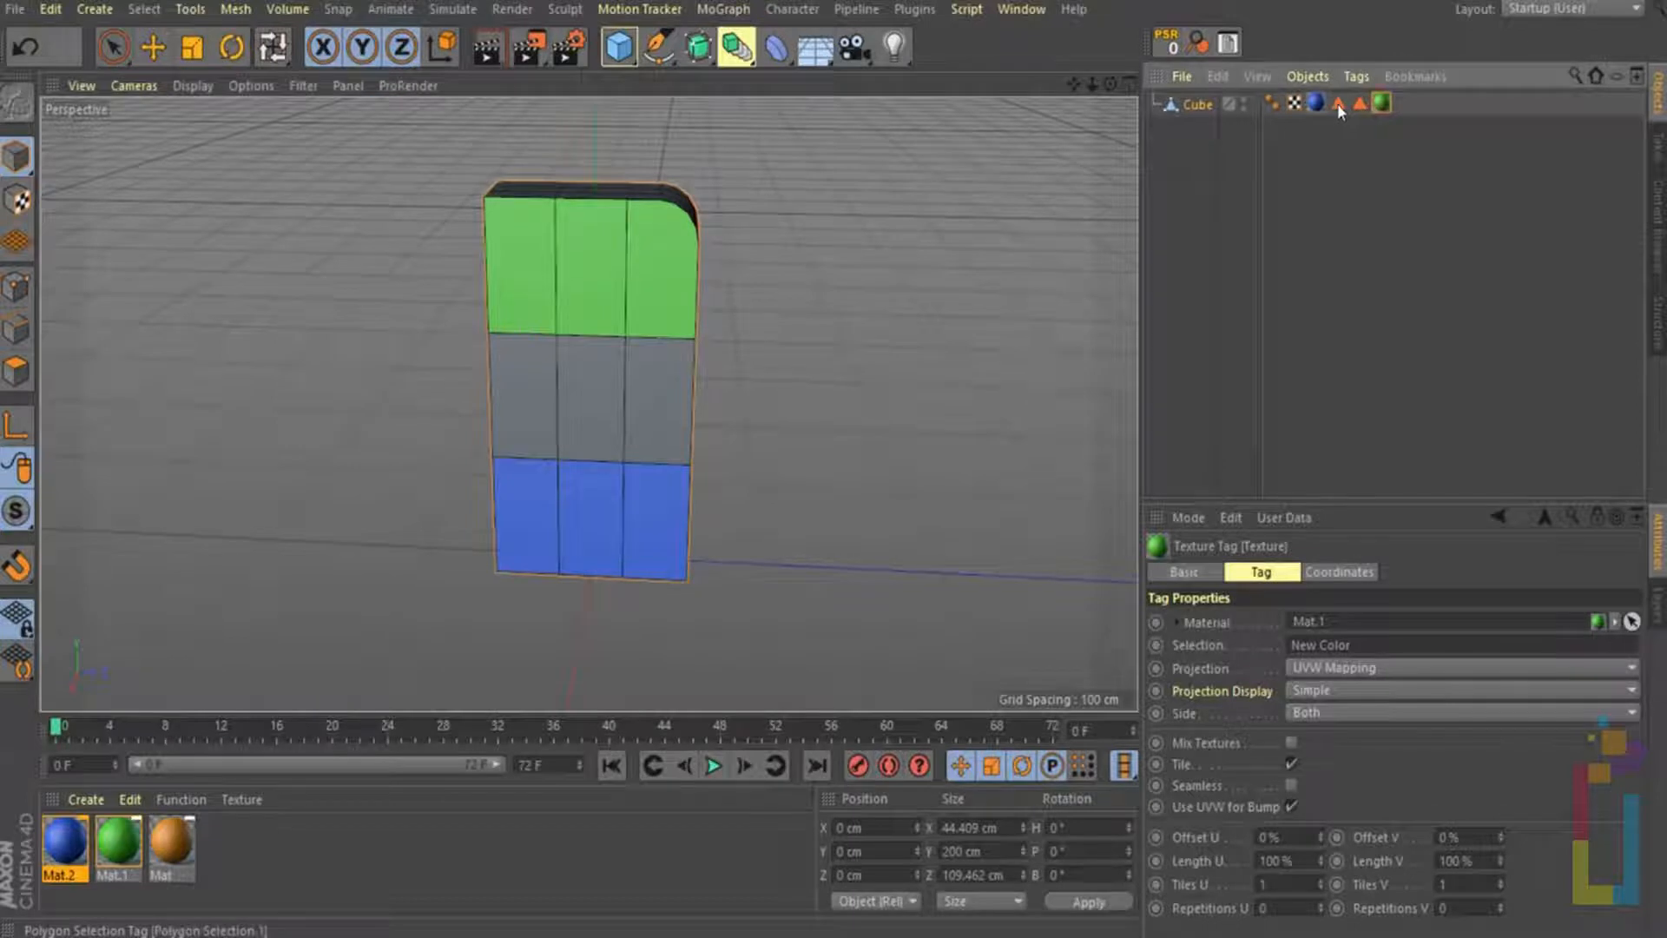
Switch the green material's selection to Polygon Selection.1, and set it back to New Color
left_click_drag(1337, 102, 1357, 644)
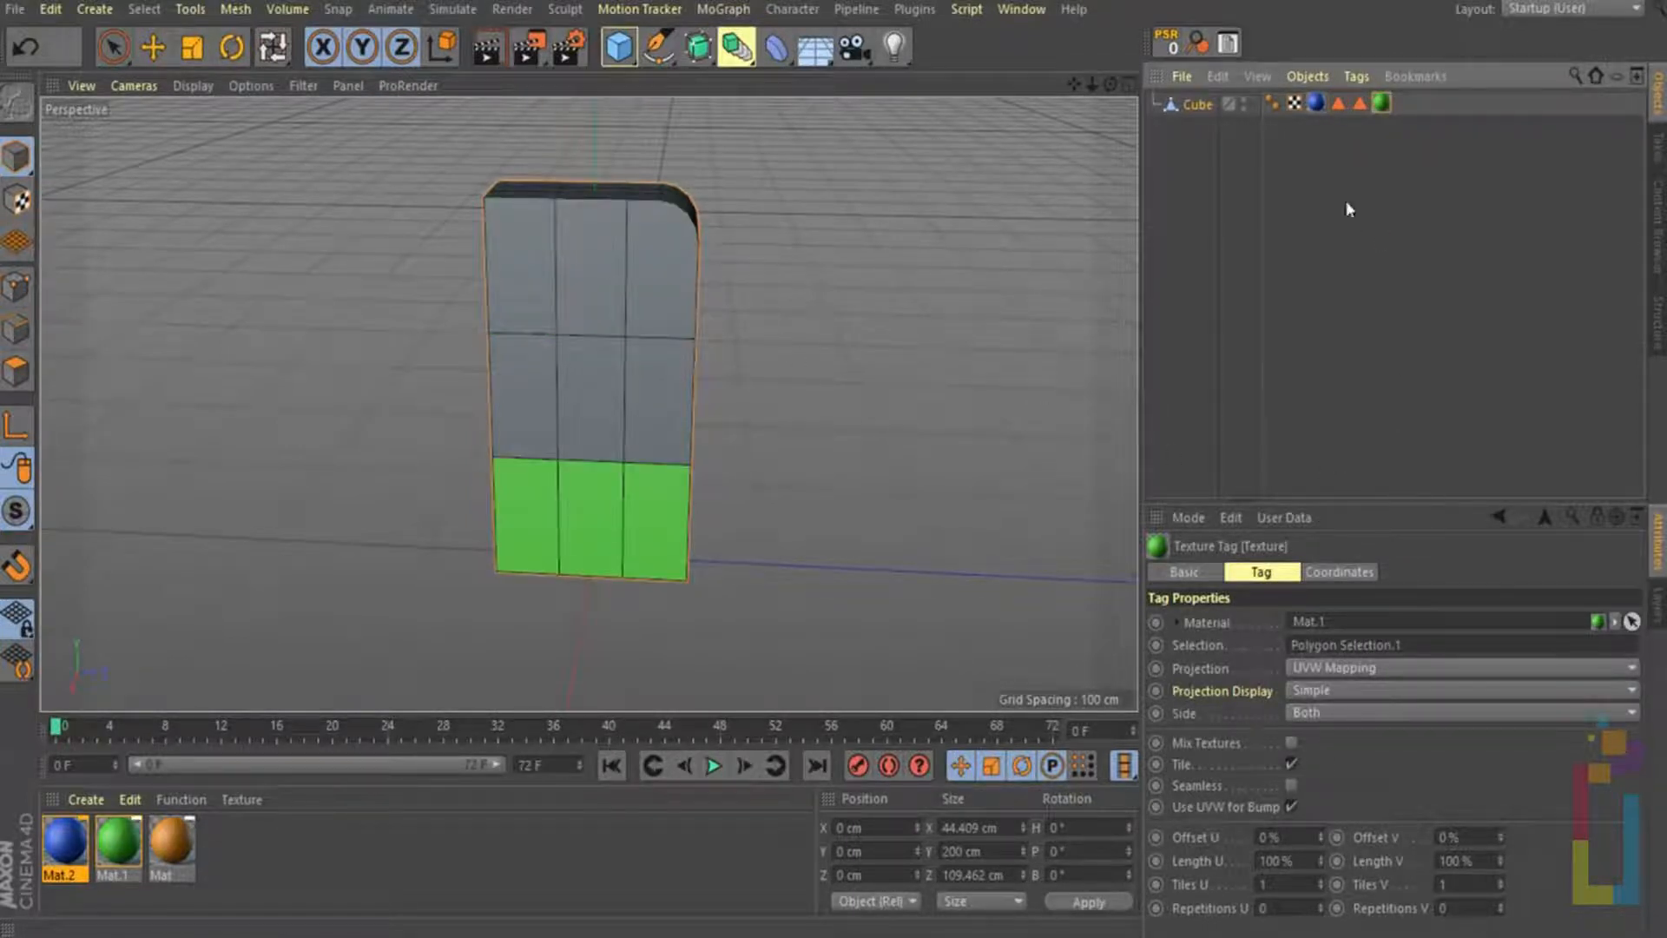
left_click_drag(1363, 101, 1371, 650)
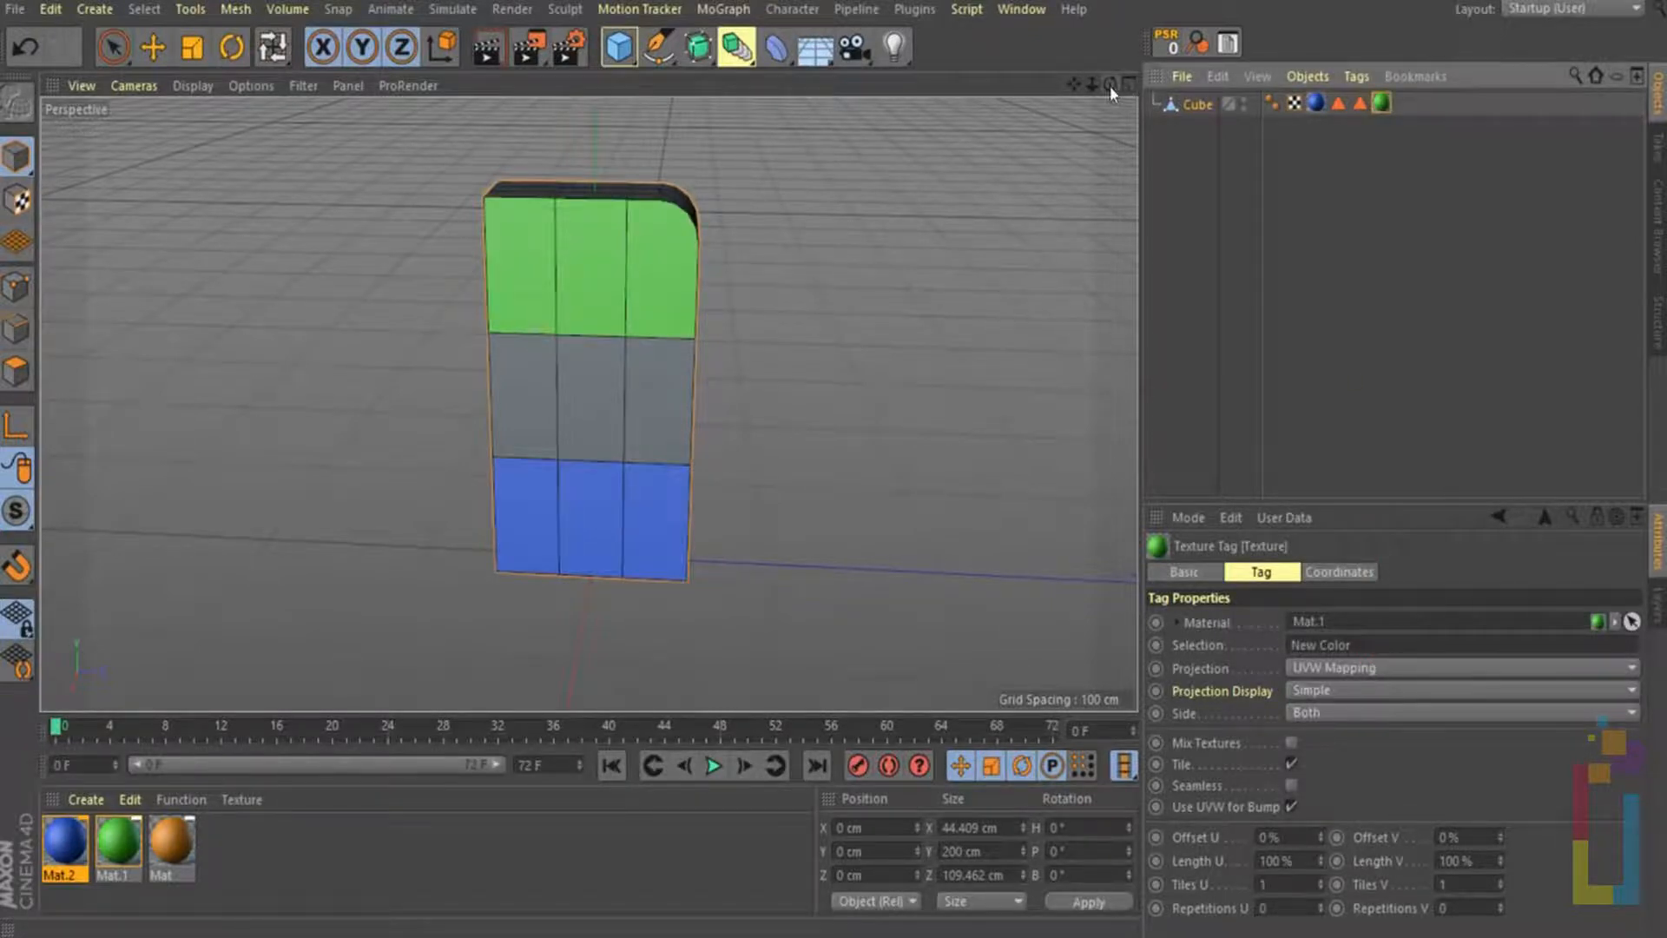
left_click_drag(1111, 93, 1157, 184)
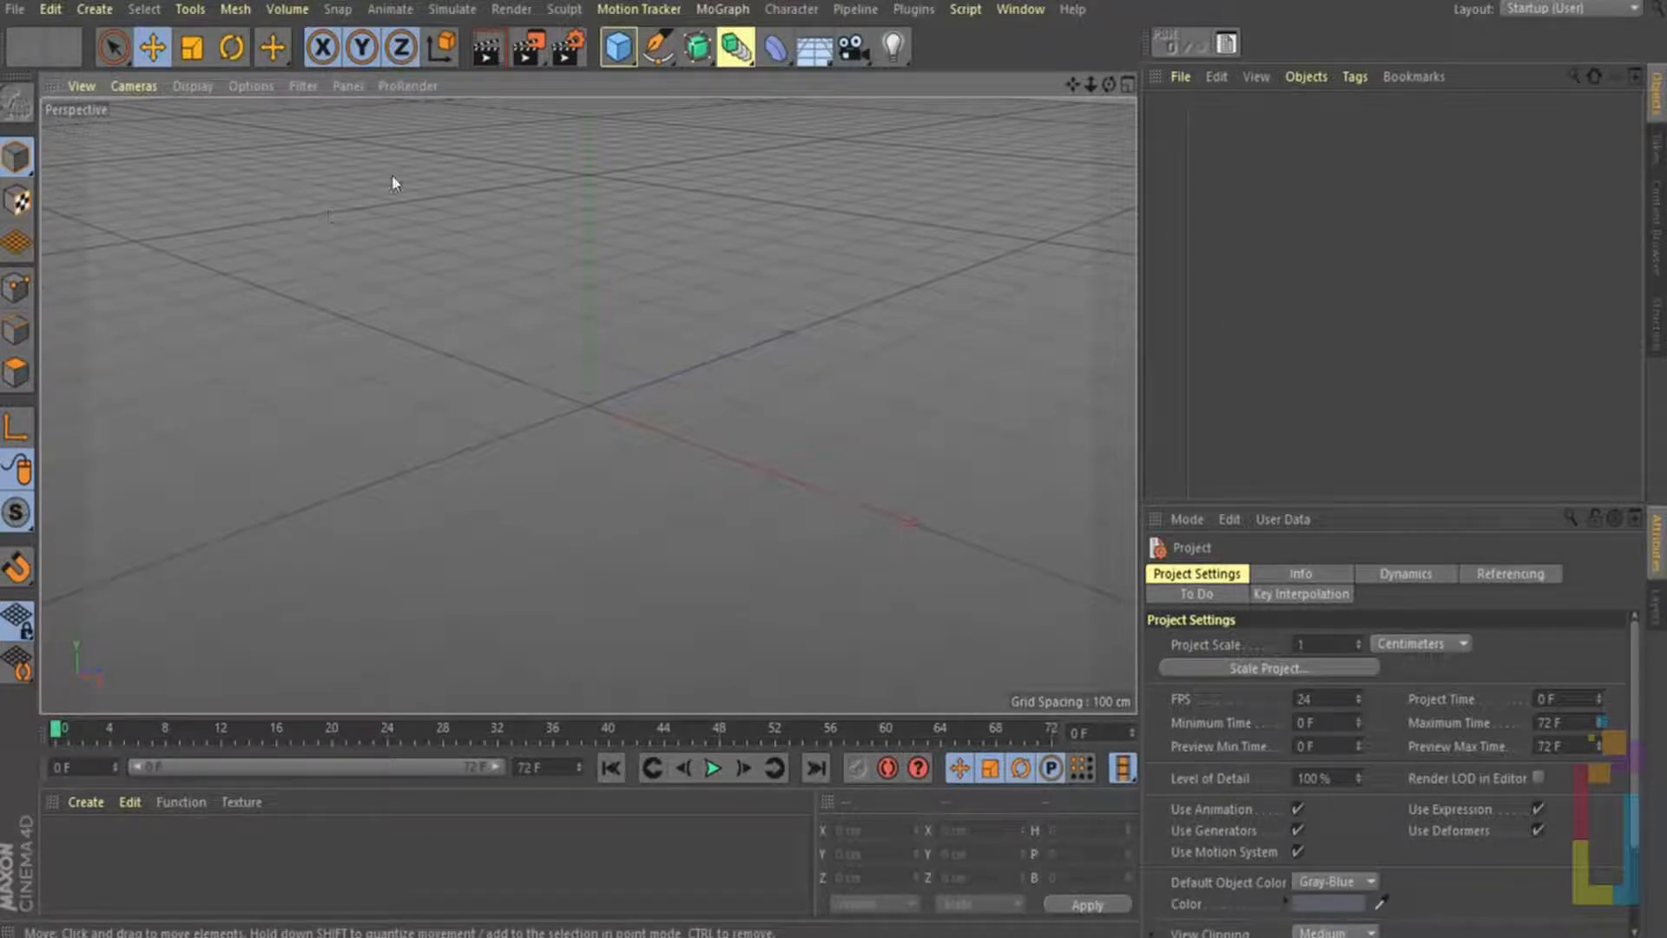
Detach the list of primitive object commands as a floating palette and dock it above the perspective viewport
left_click(93, 10)
mouse_move(116, 54)
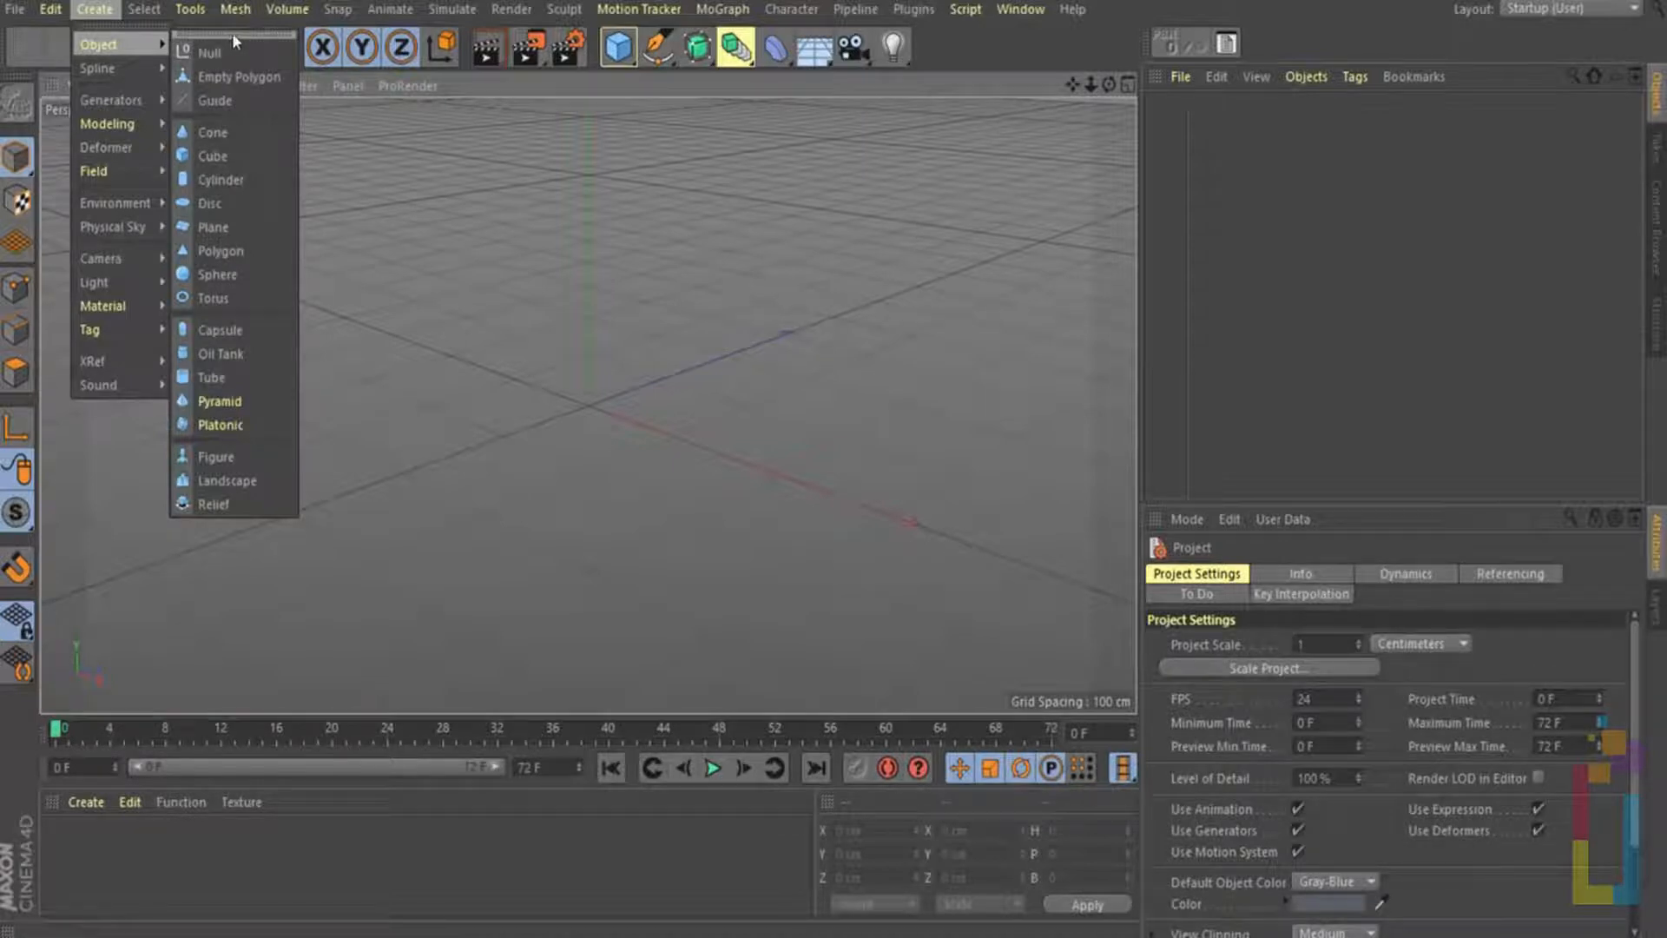
left_click(231, 36)
left_click_drag(239, 54, 718, 104)
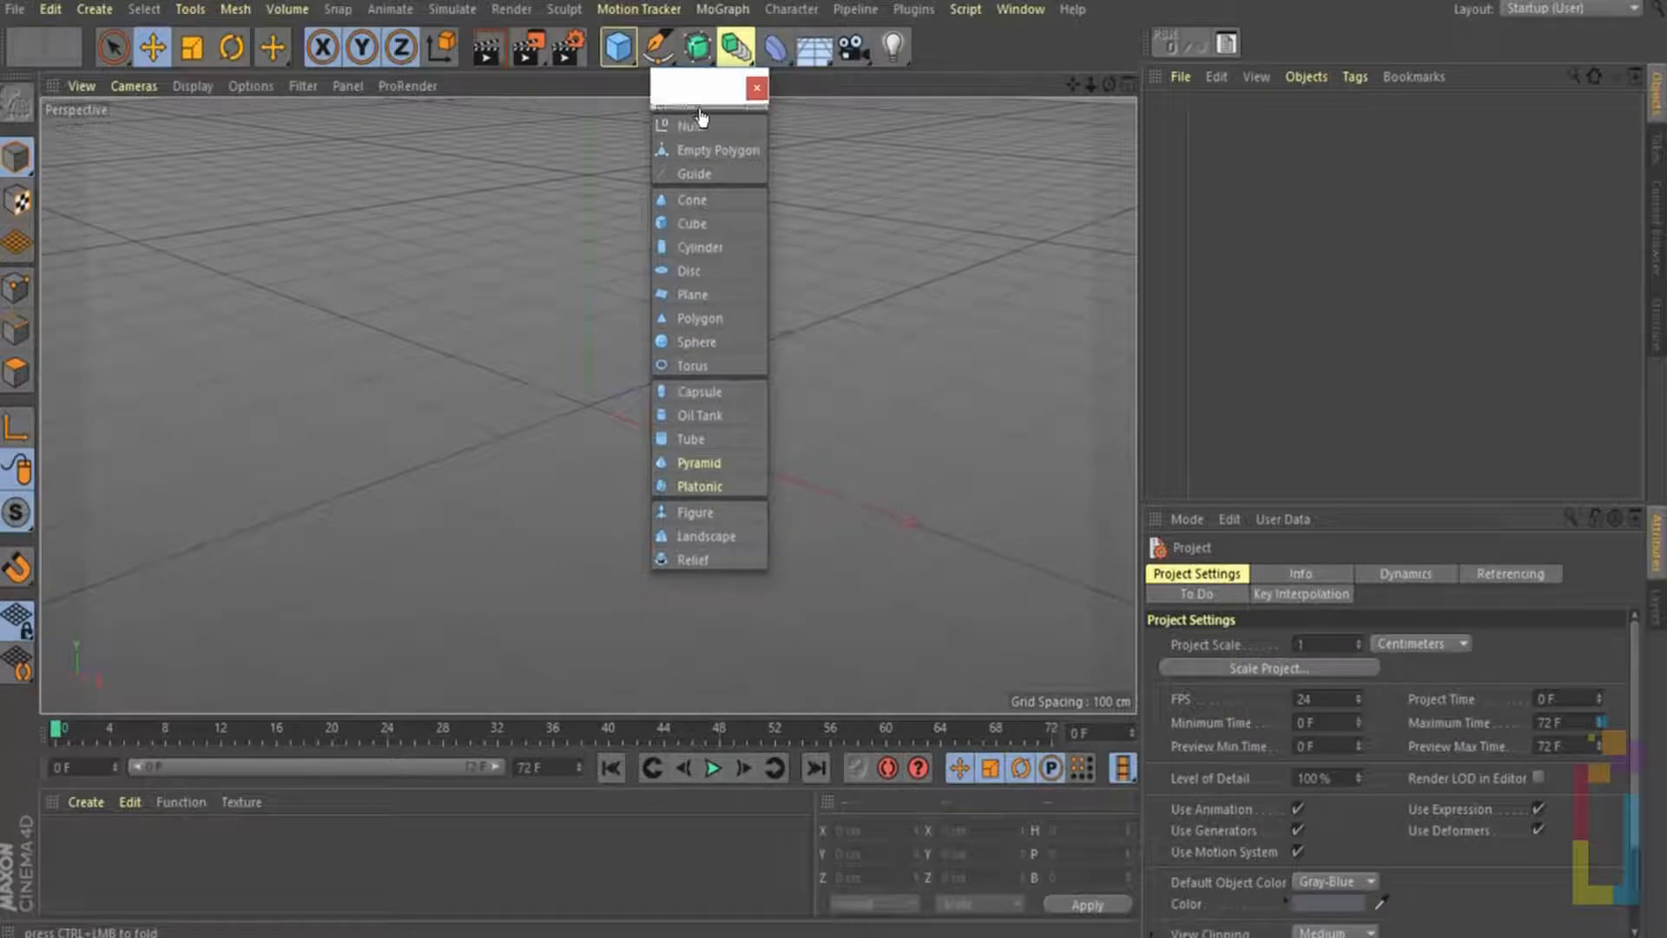
left_click_drag(1139, 121, 68, 90)
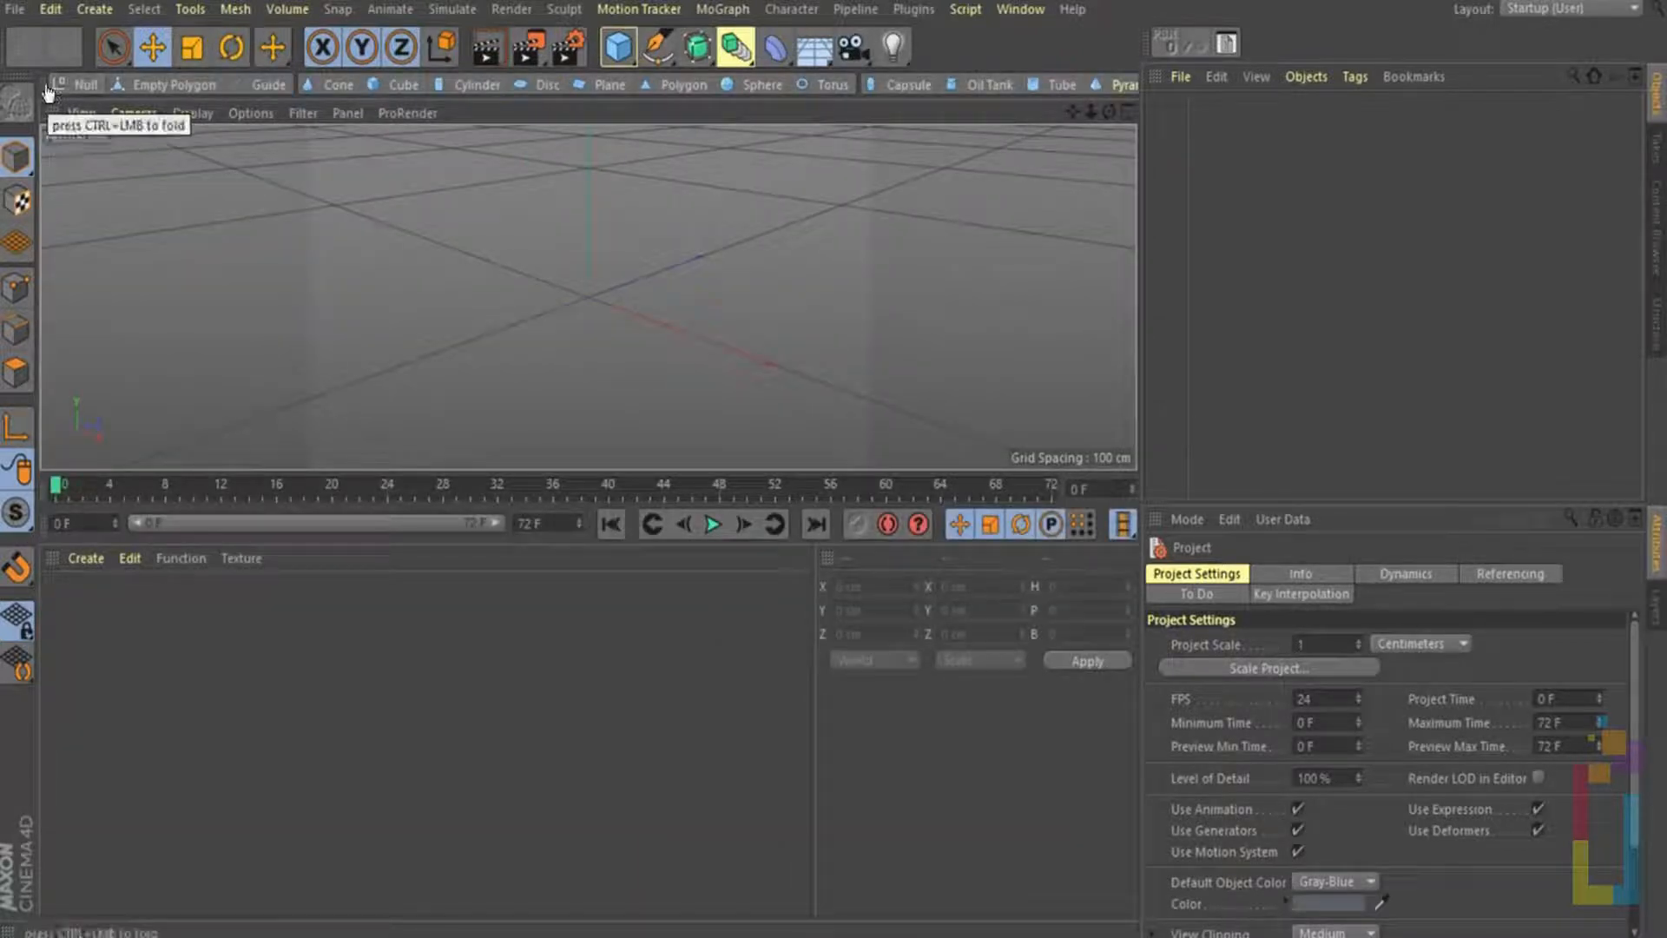
Change the docked primitives palette to a vertical orientation and fold it
right_click(47, 92)
mouse_move(151, 203)
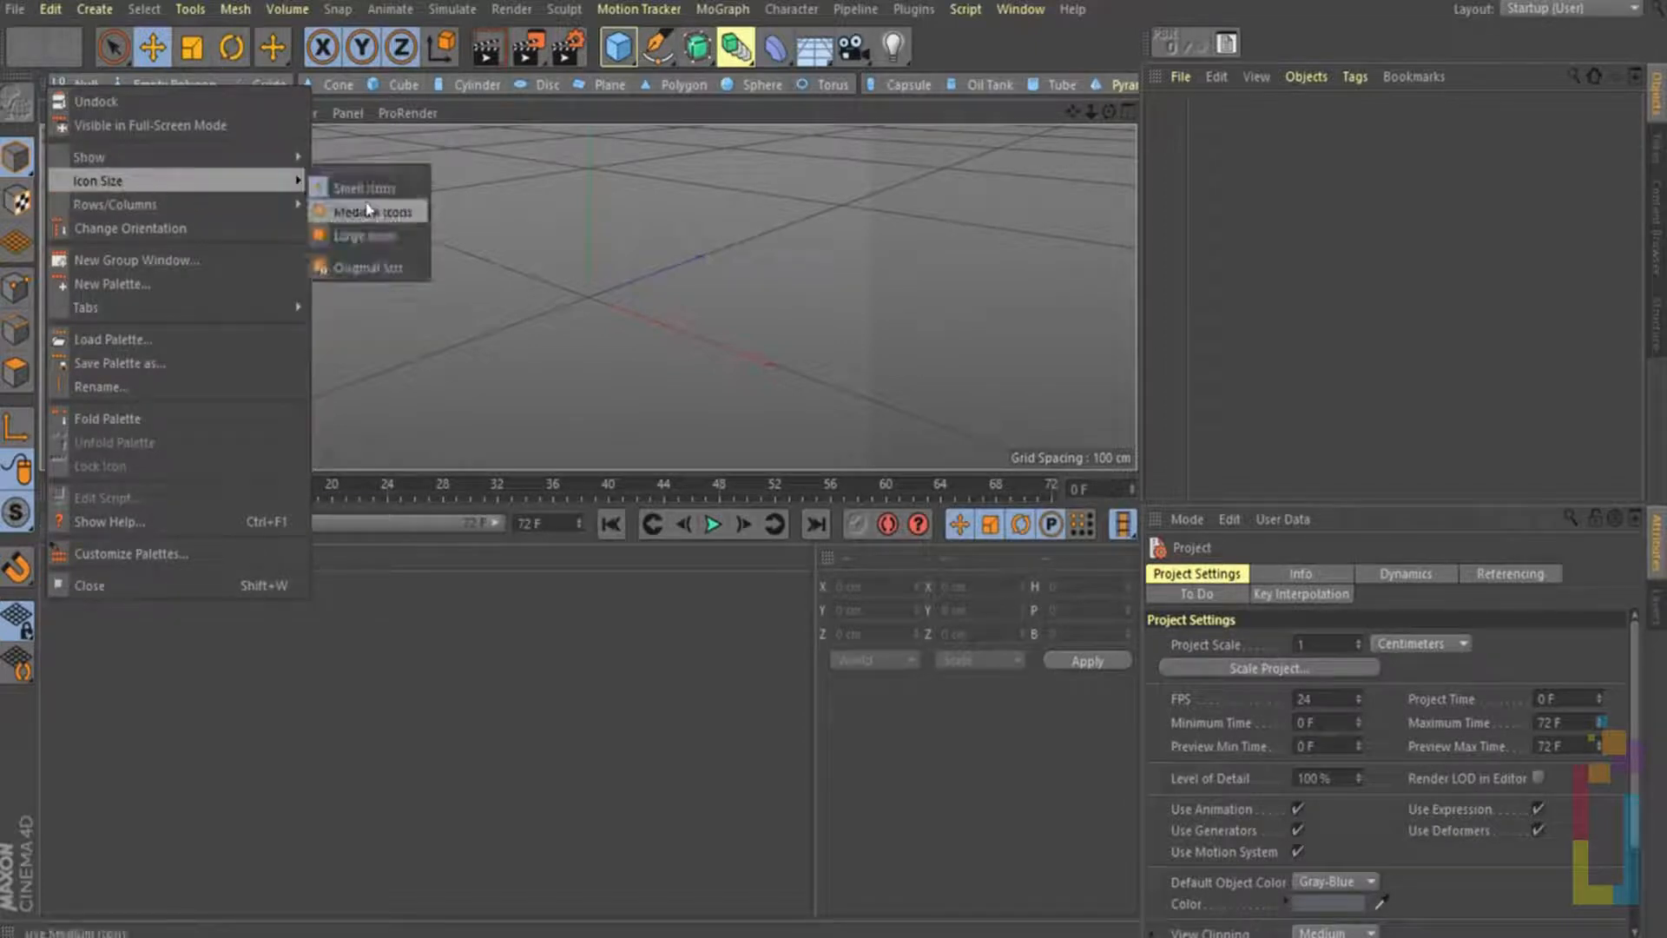
left_click(156, 227)
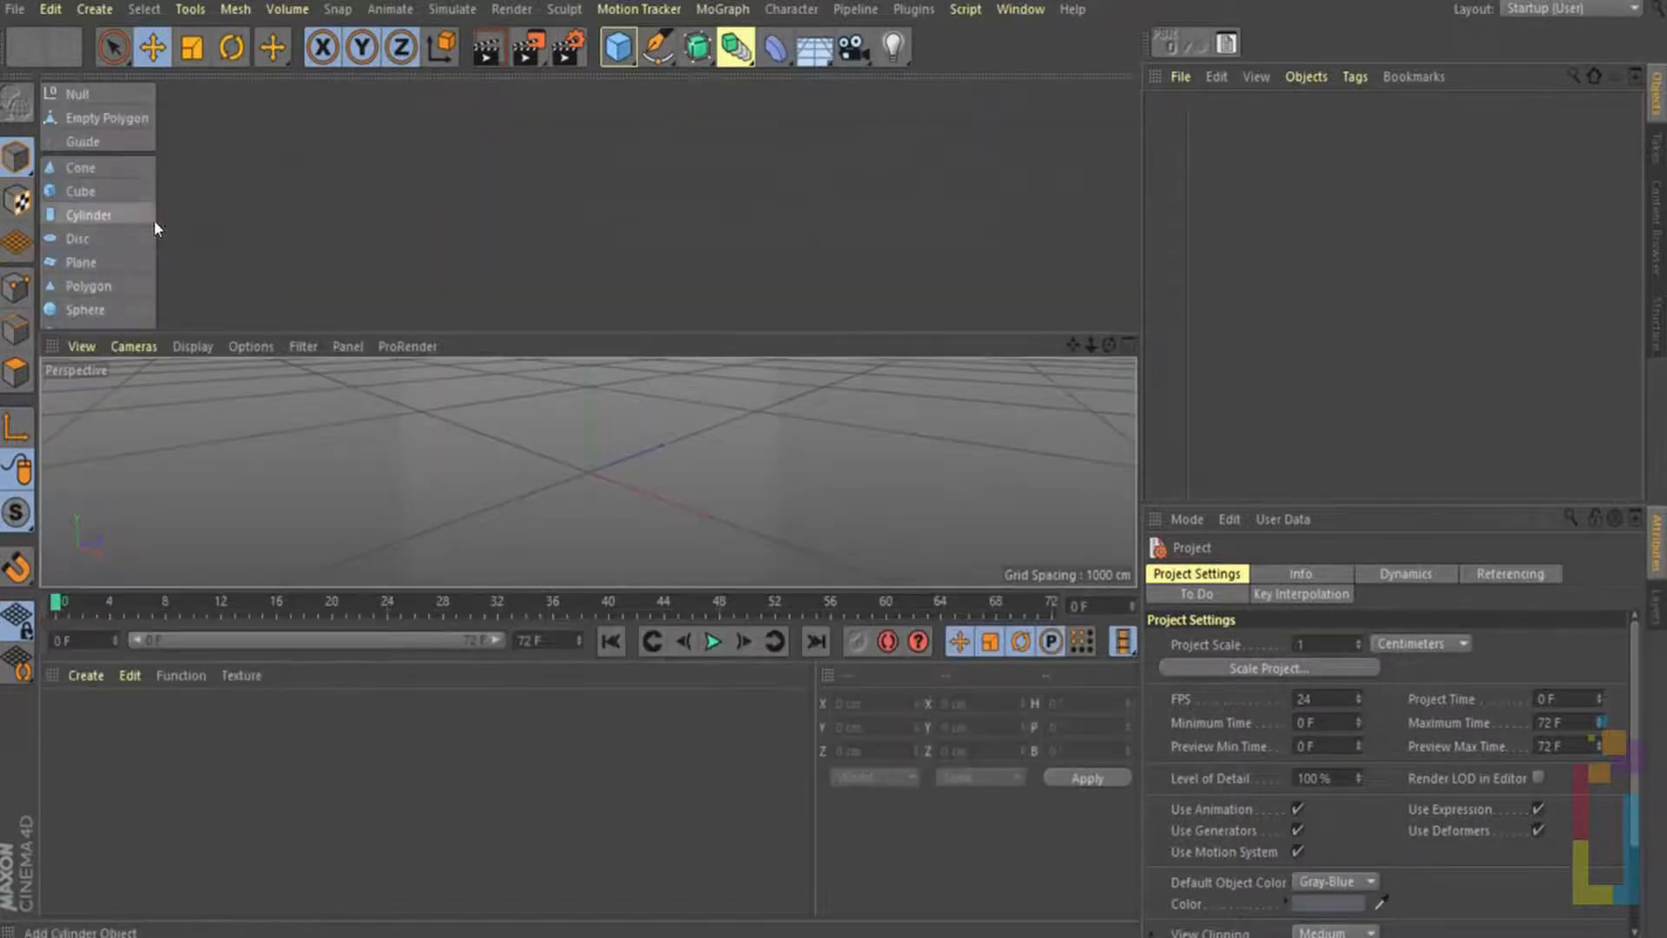
right_click(93, 78)
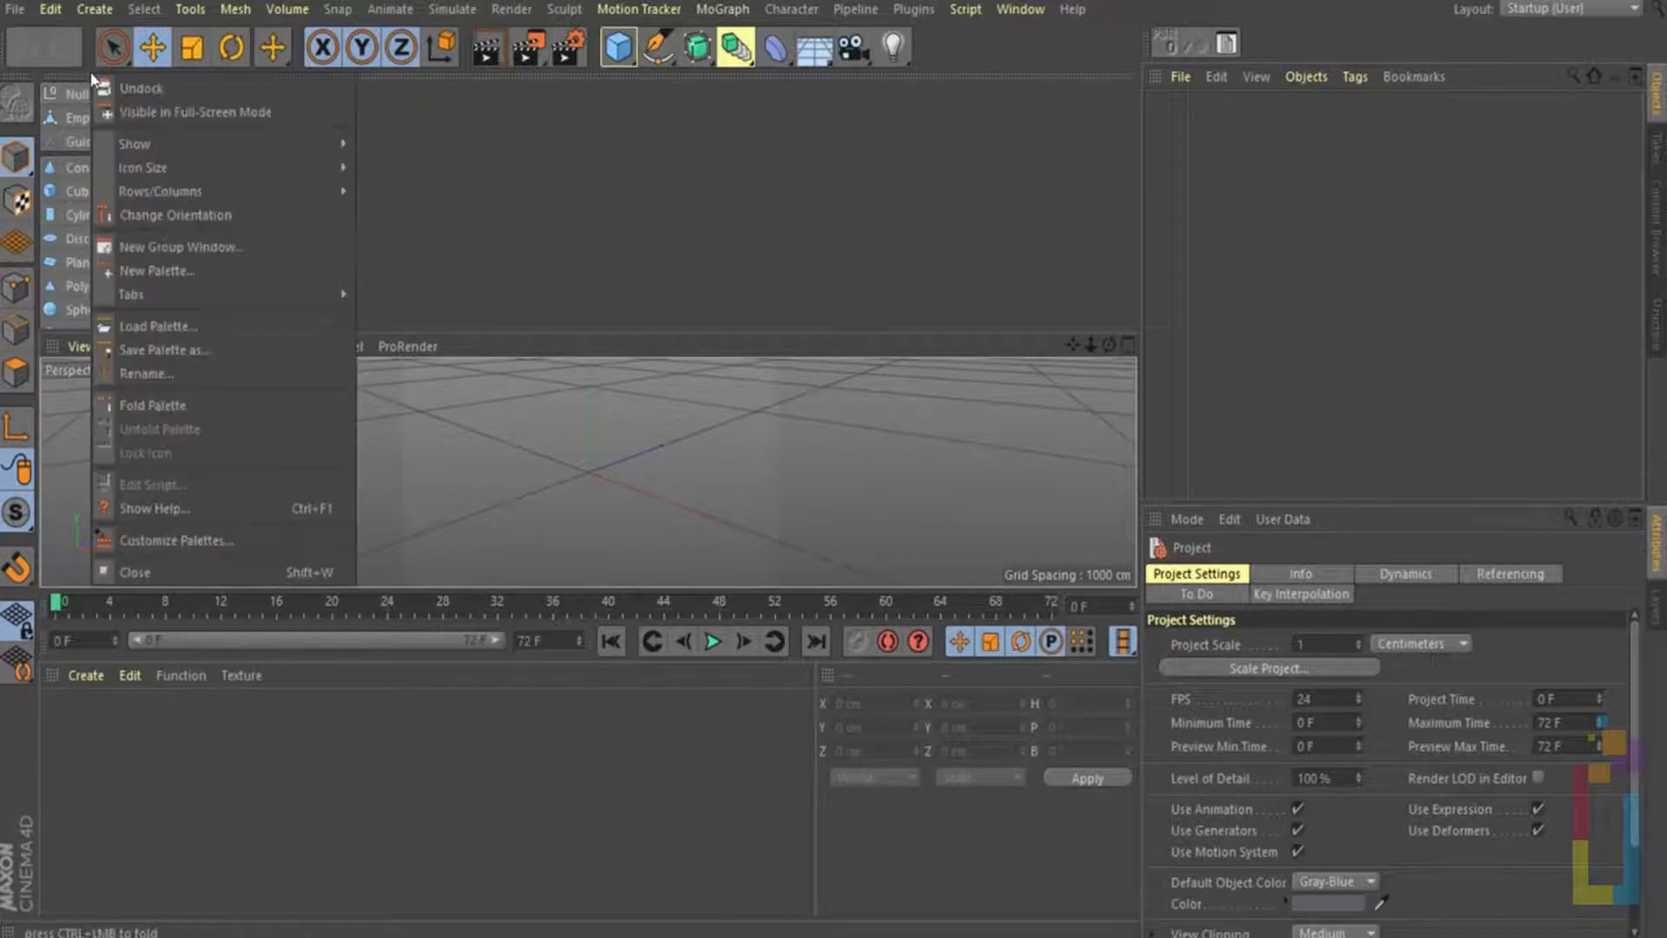
left_click(186, 407)
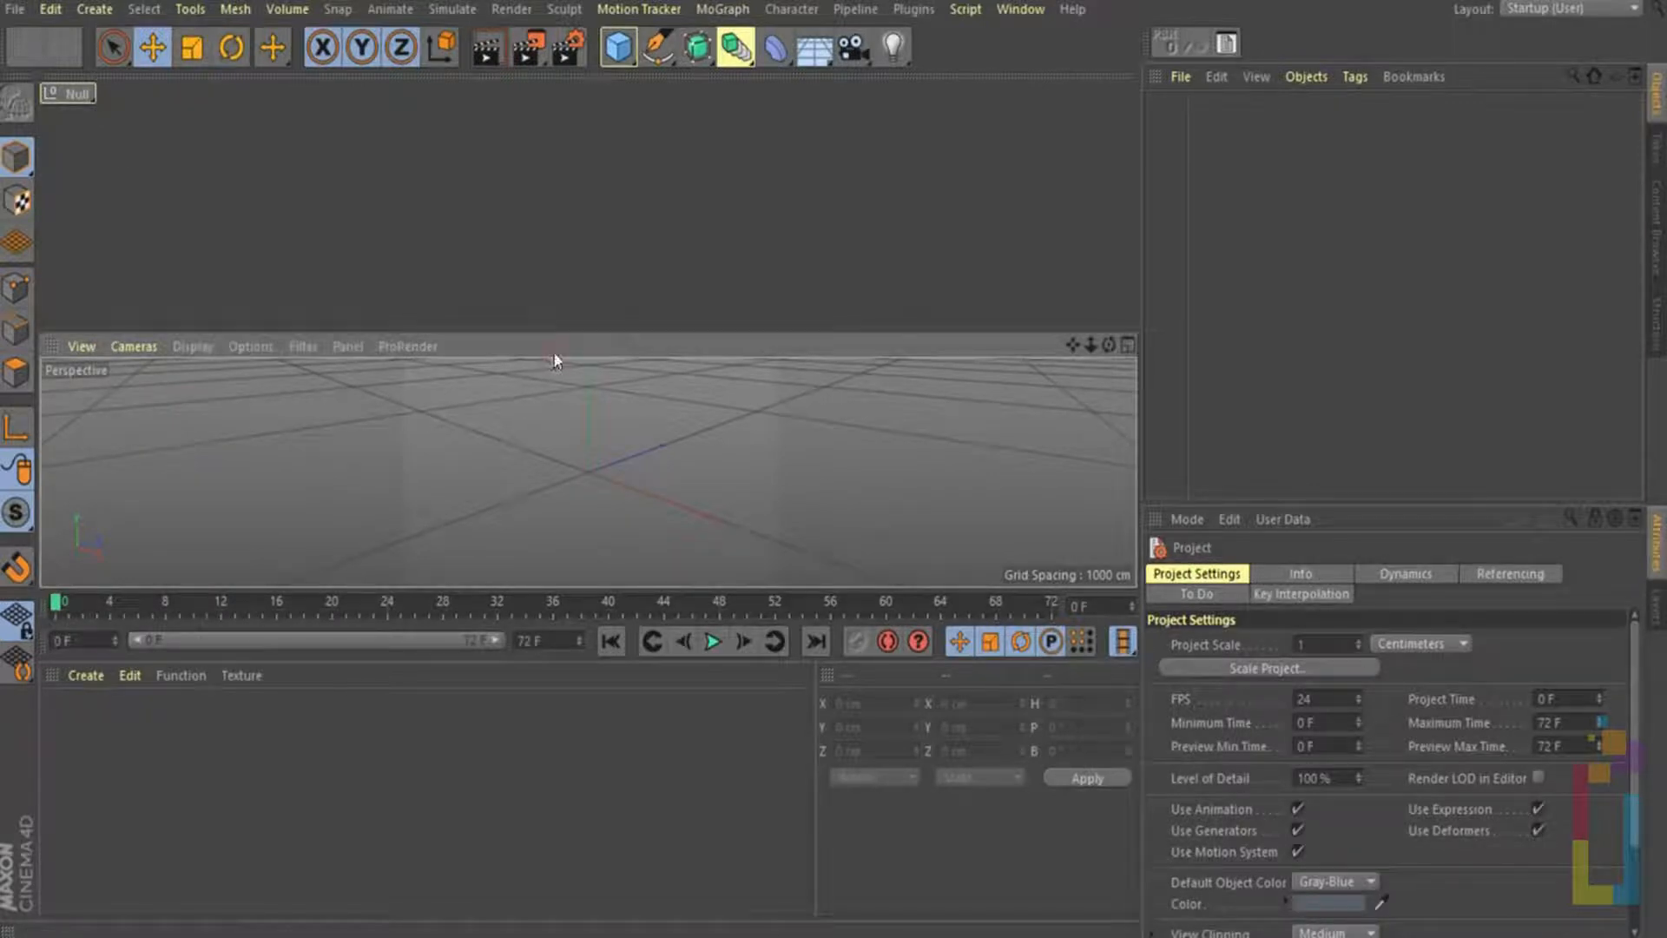
Restore the interface by reloading the Startup (User) layout
left_click(1543, 9)
left_click(1595, 484)
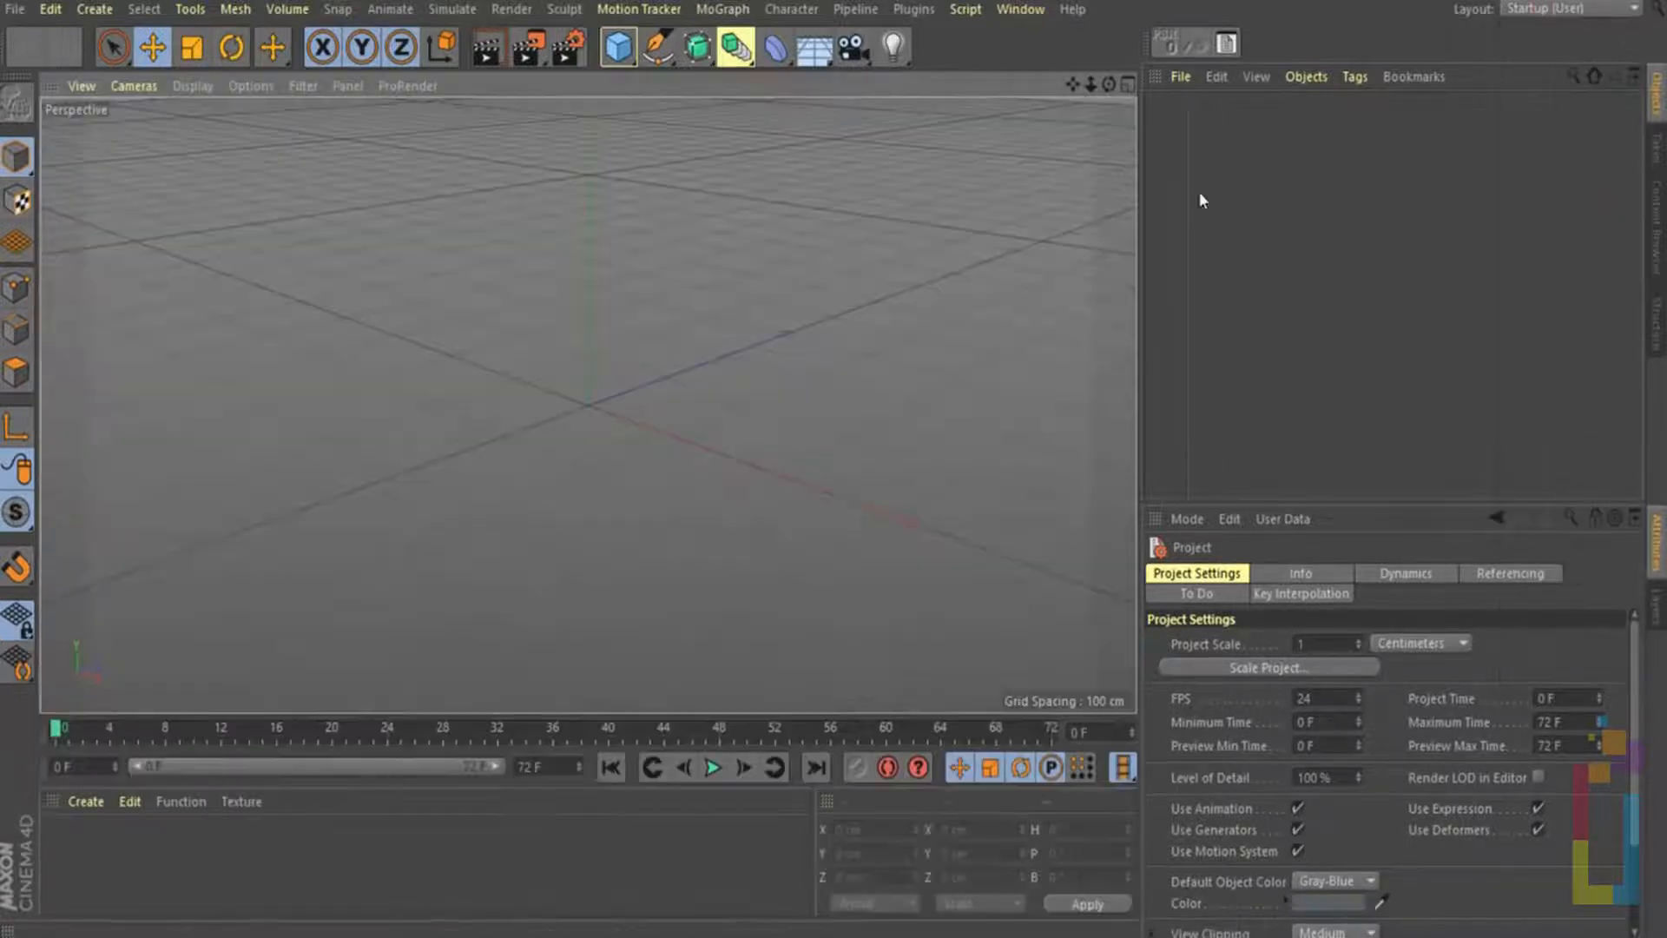
Open the Customize Commands window, enable palette editing, and create a new empty palette
left_click(1020, 10)
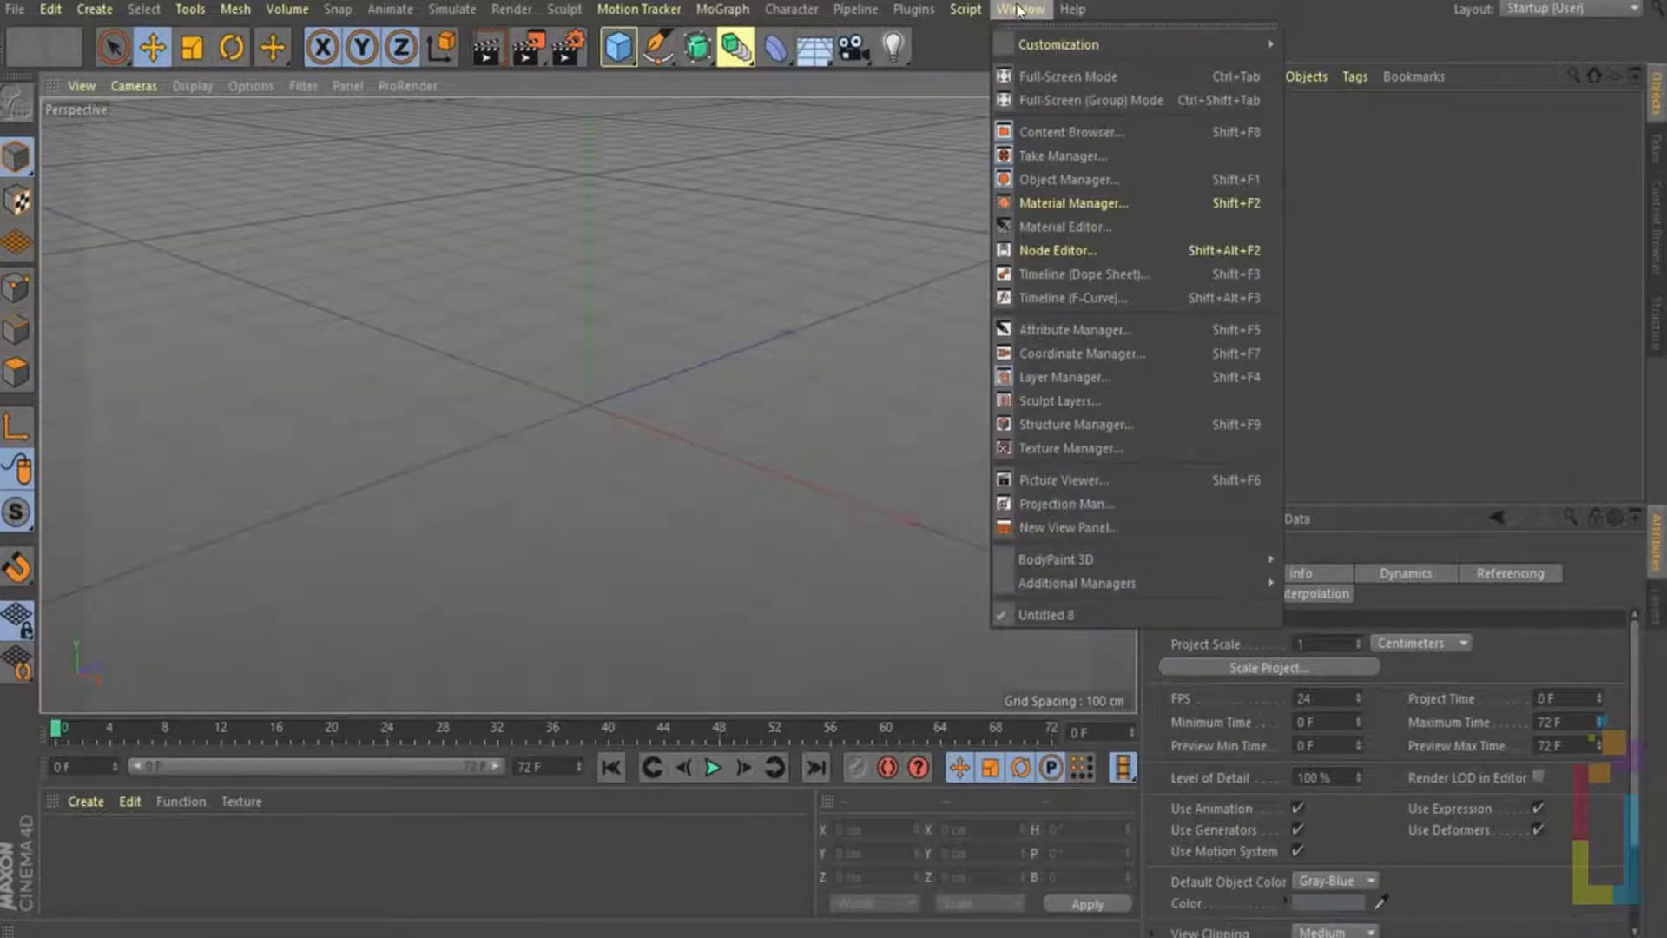
mouse_move(1121, 46)
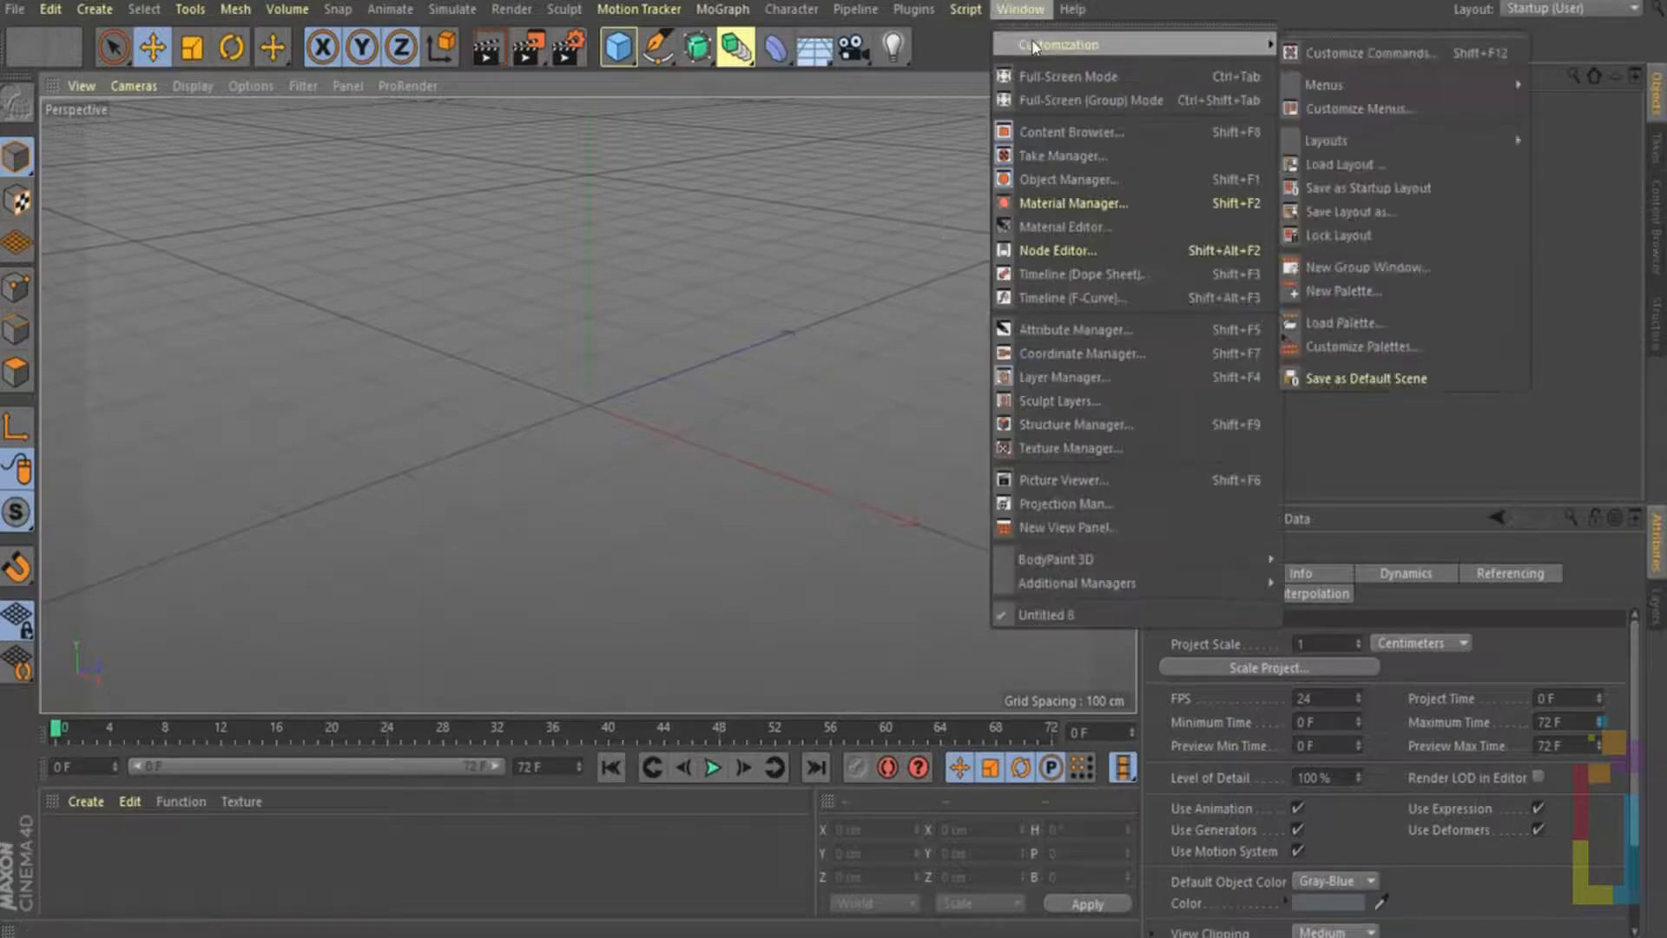
left_click(1351, 52)
left_click_drag(1277, 50, 445, 140)
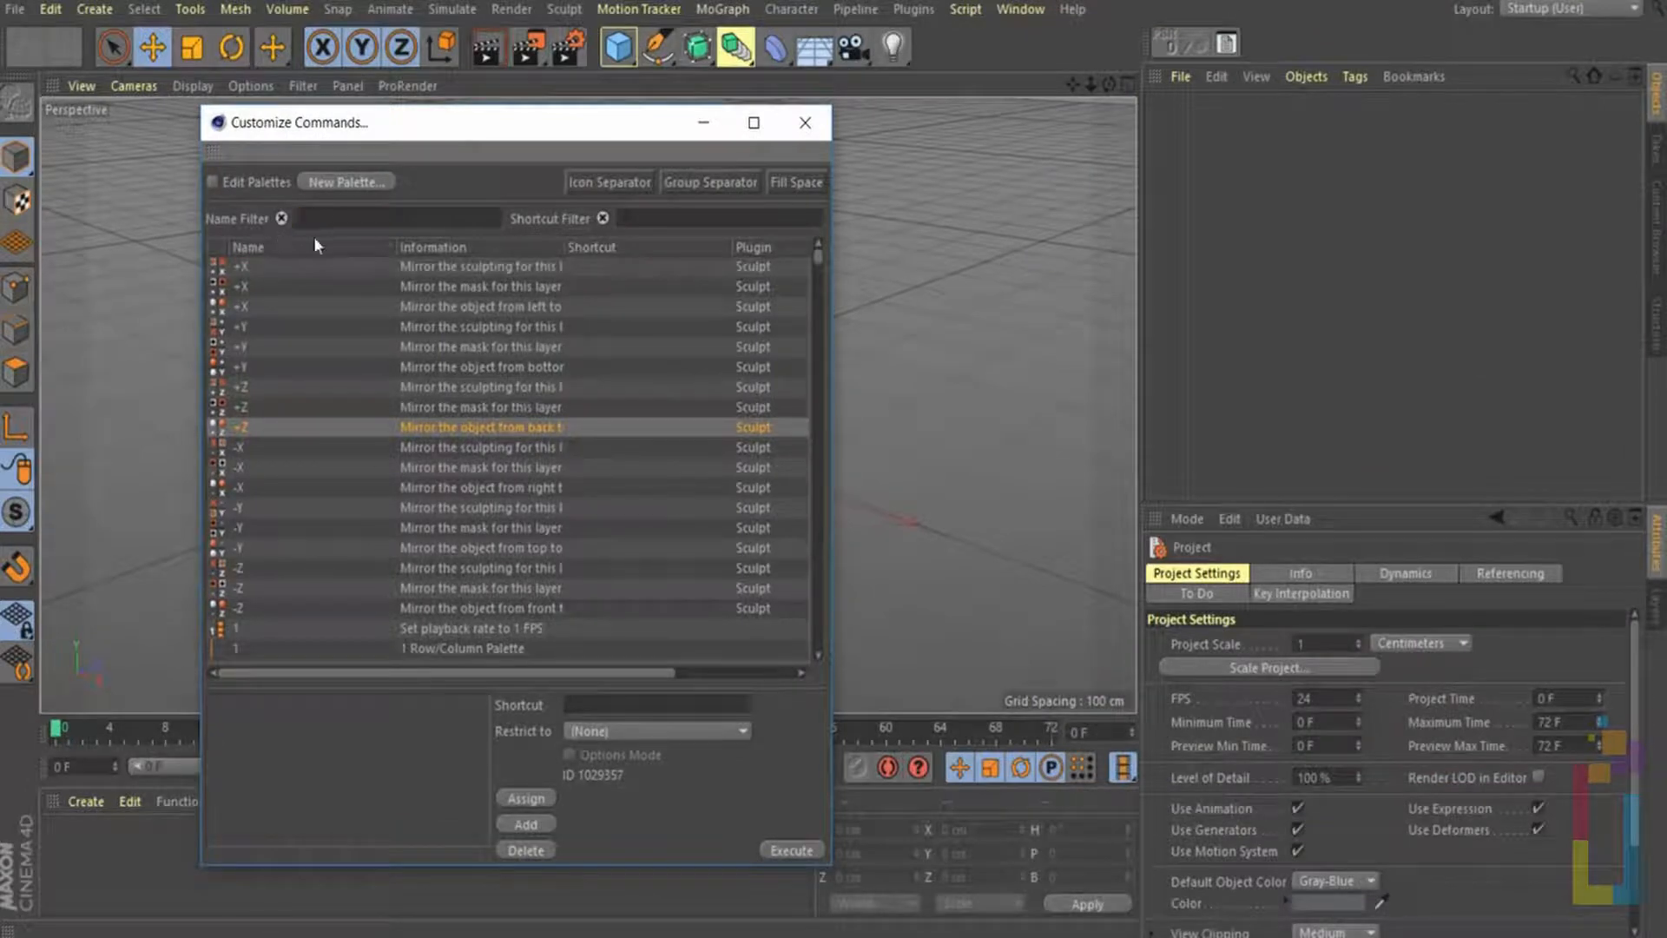
left_click(212, 181)
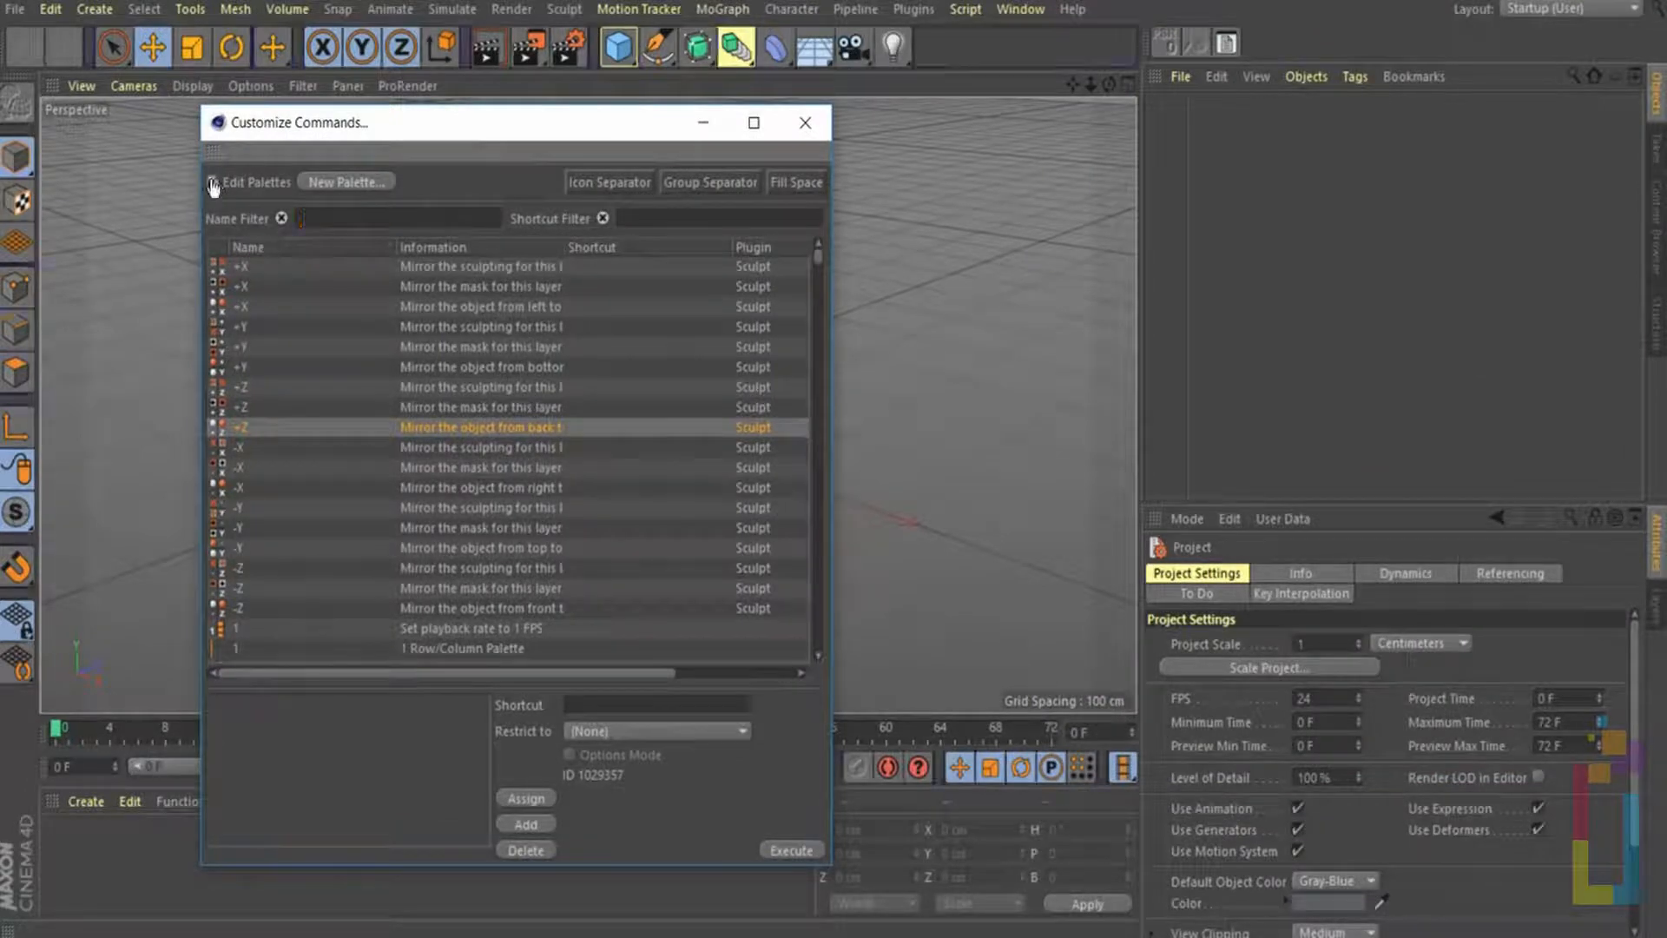
left_click(350, 184)
Place the new palette beside the command list and add the +X, 2D Tracking Speed and 2D View commands to it
left_click_drag(213, 126, 983, 159)
left_click_drag(243, 267, 921, 193)
scroll(387, 532, "down", 10)
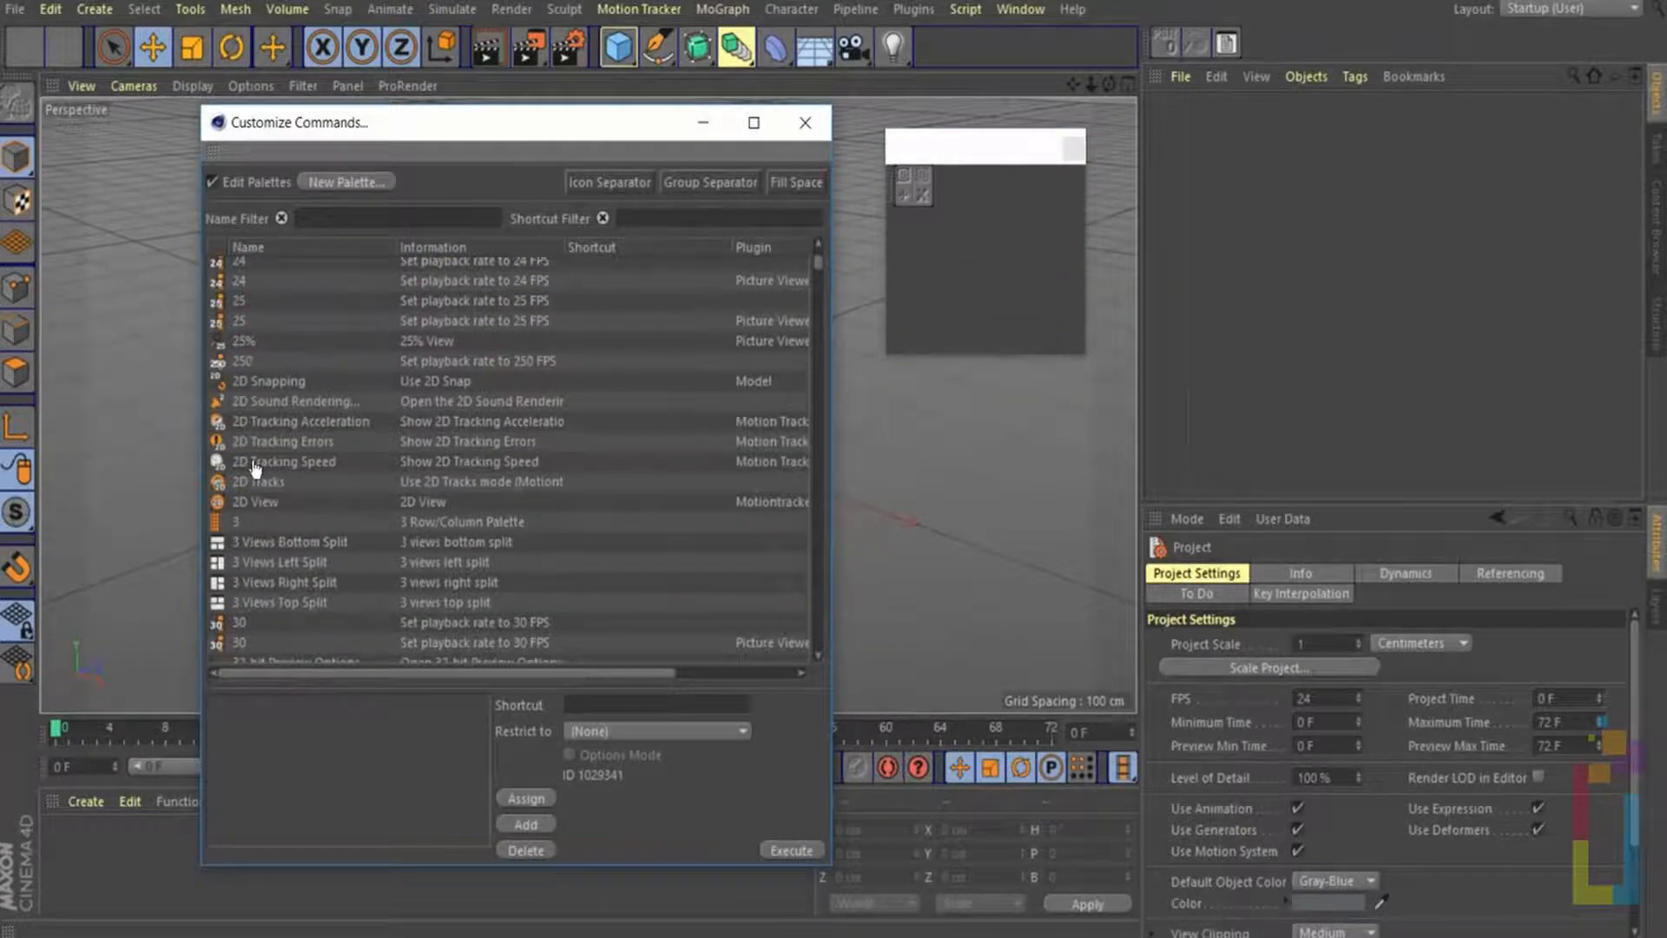
left_click_drag(254, 461, 941, 193)
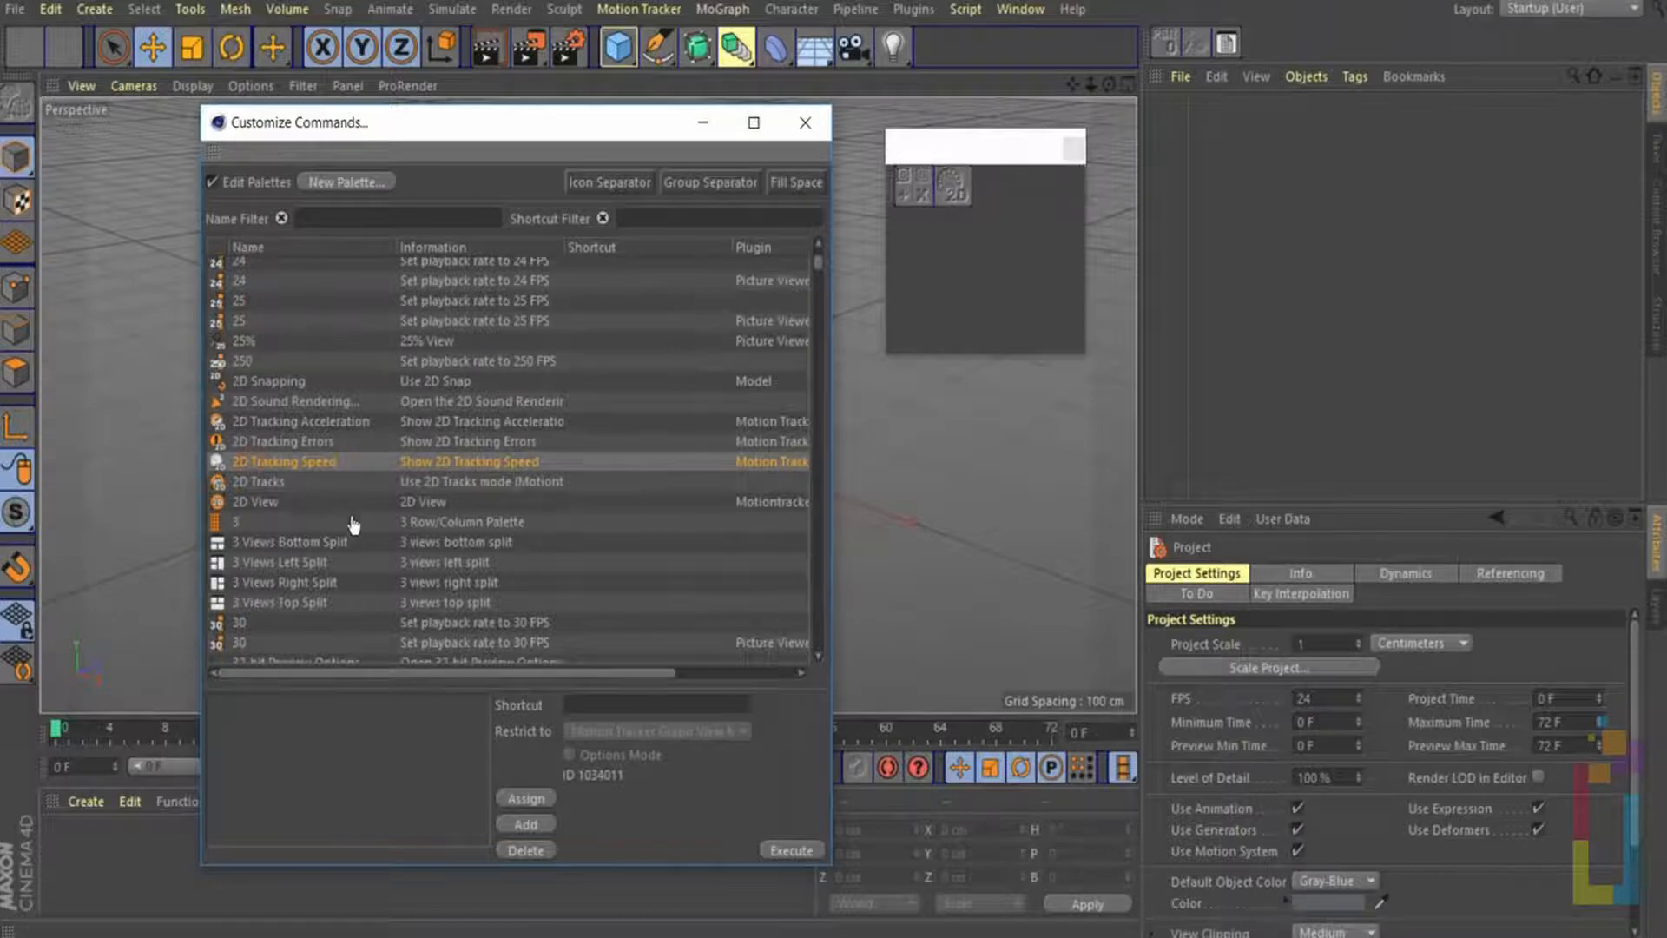
left_click_drag(237, 503, 969, 181)
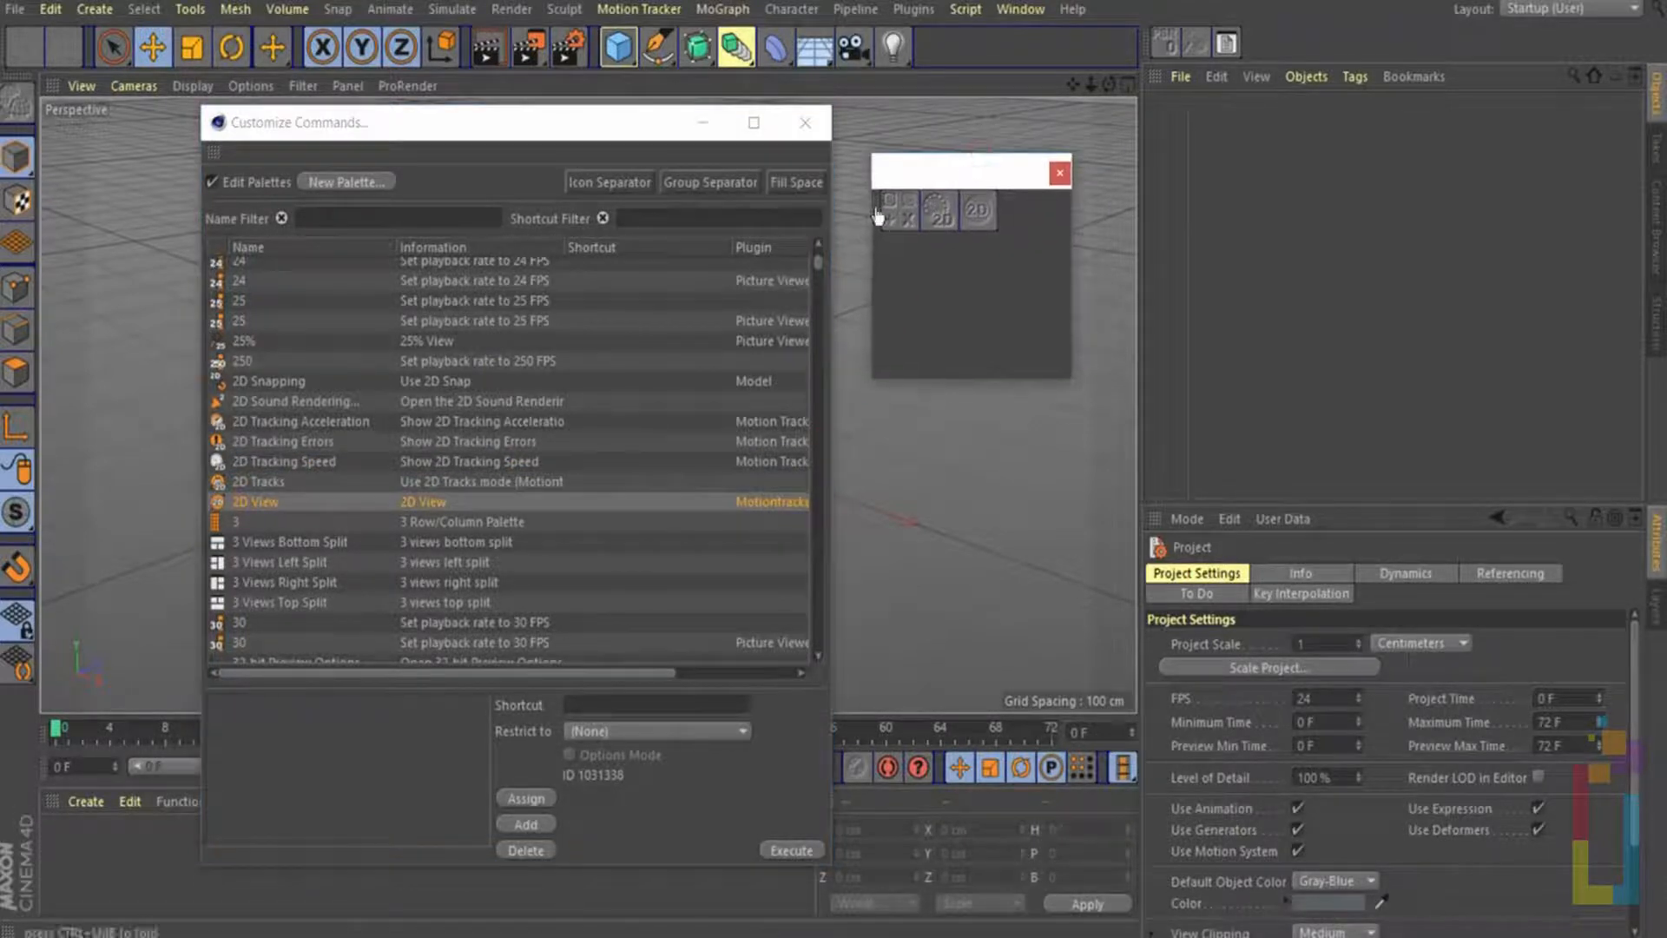
Dock the new palette beside the Object Manager in a horizontal orientation, and reload the Startup (User) layout
left_click_drag(1230, 16, 1618, 259)
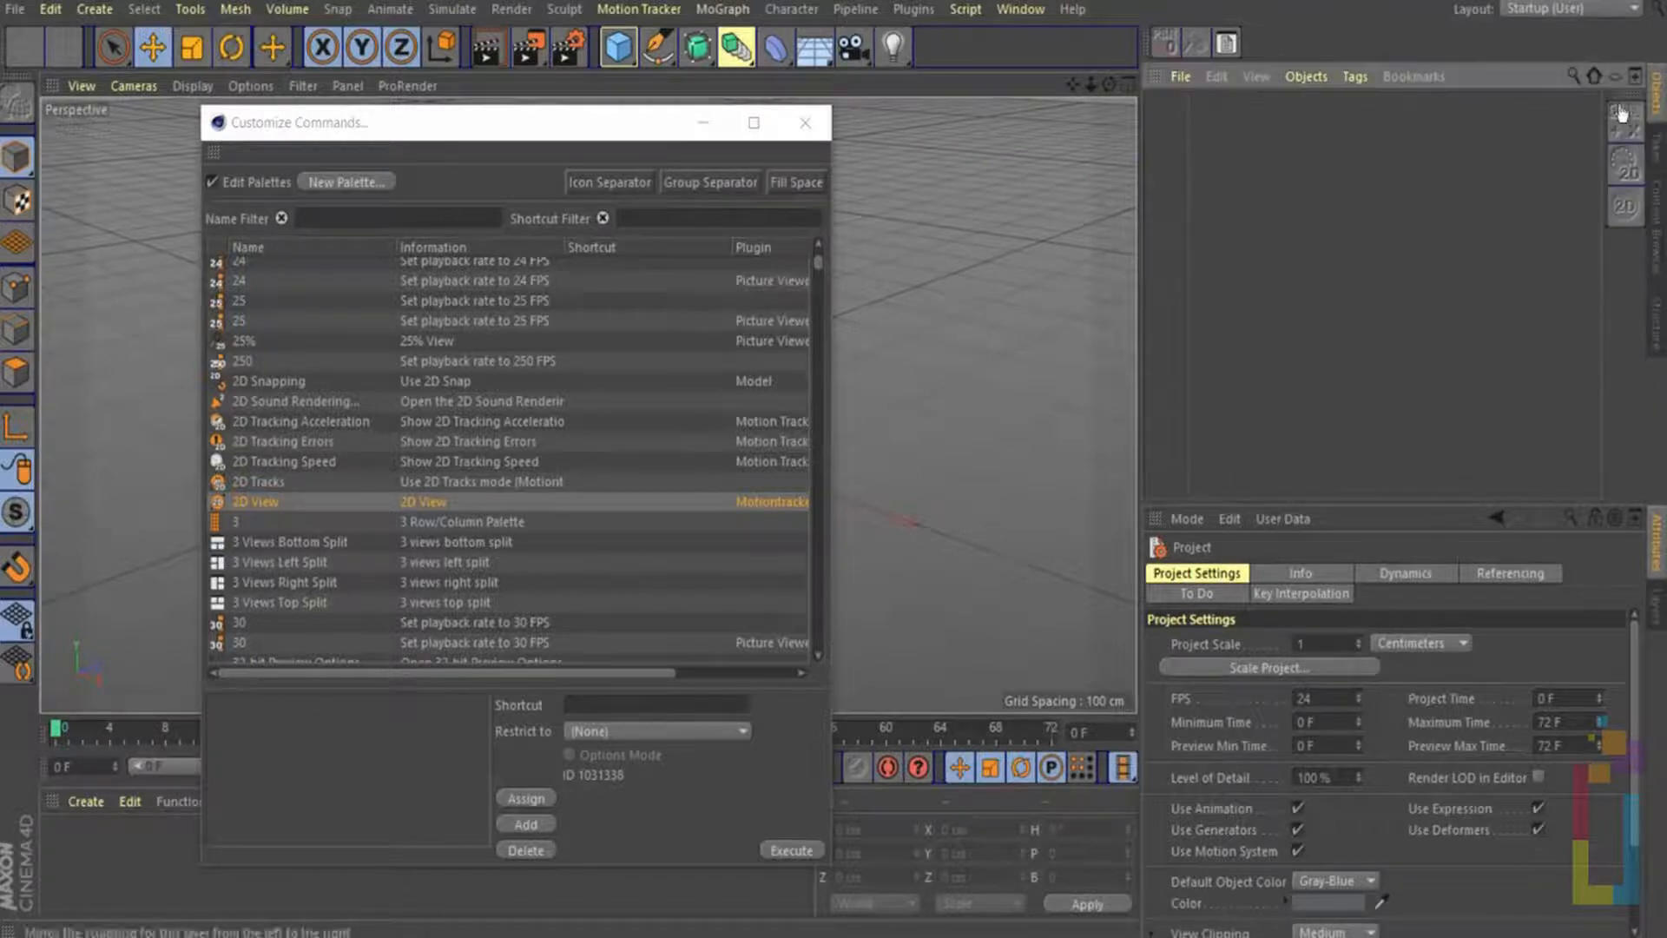
right_click(1632, 107)
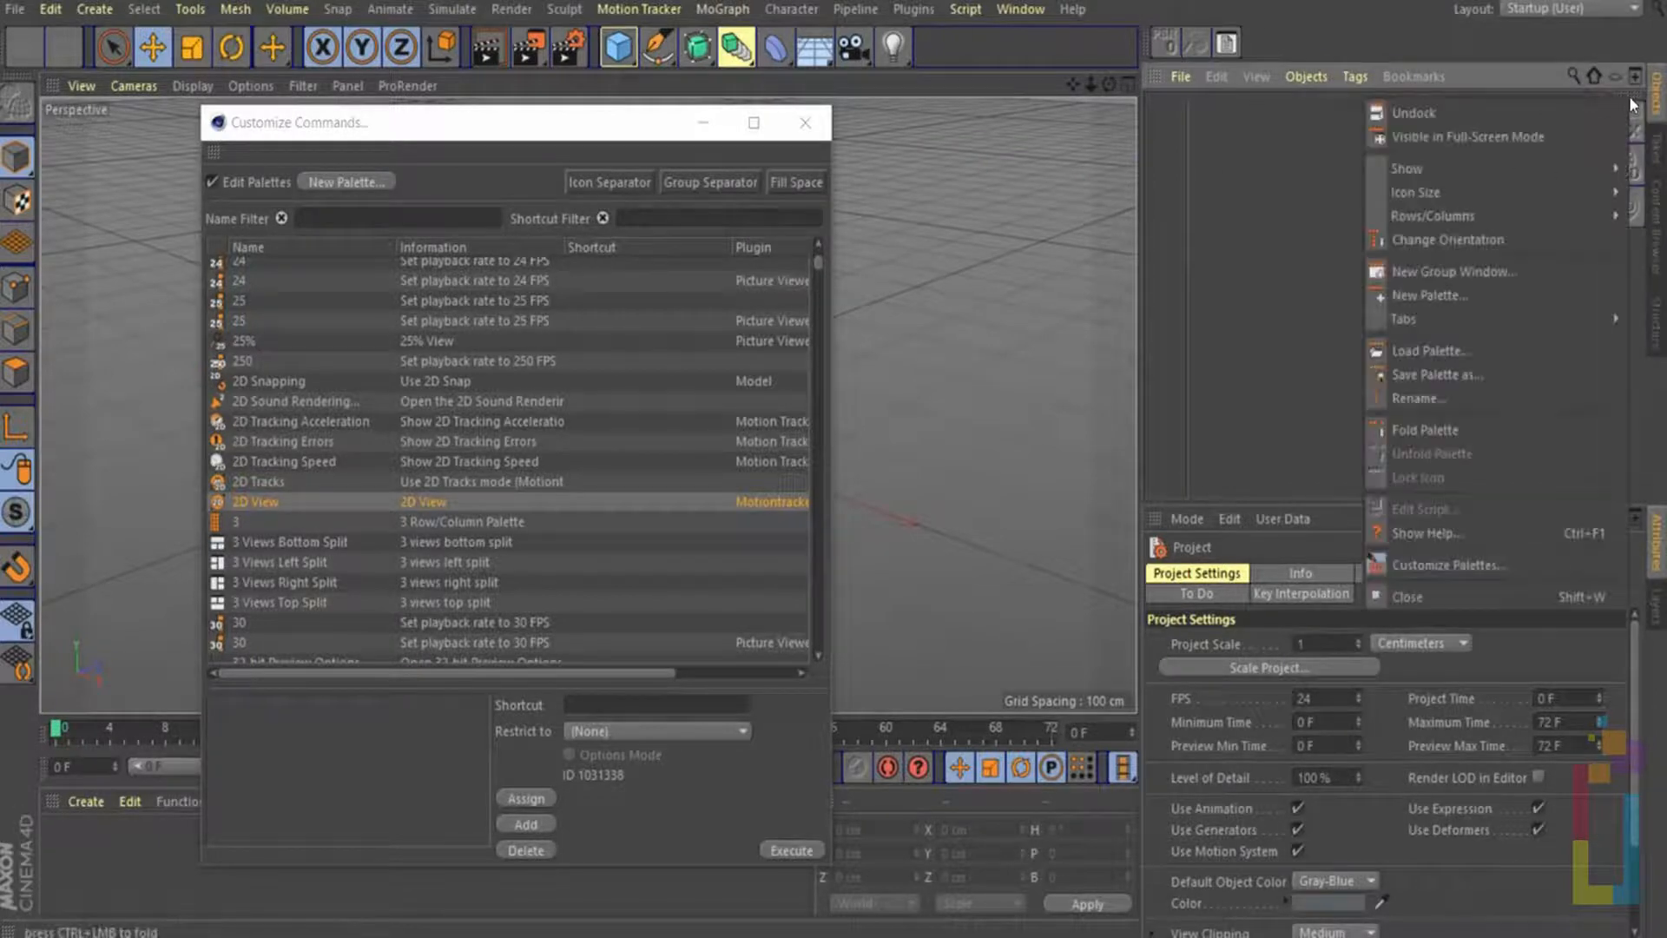
left_click(1495, 239)
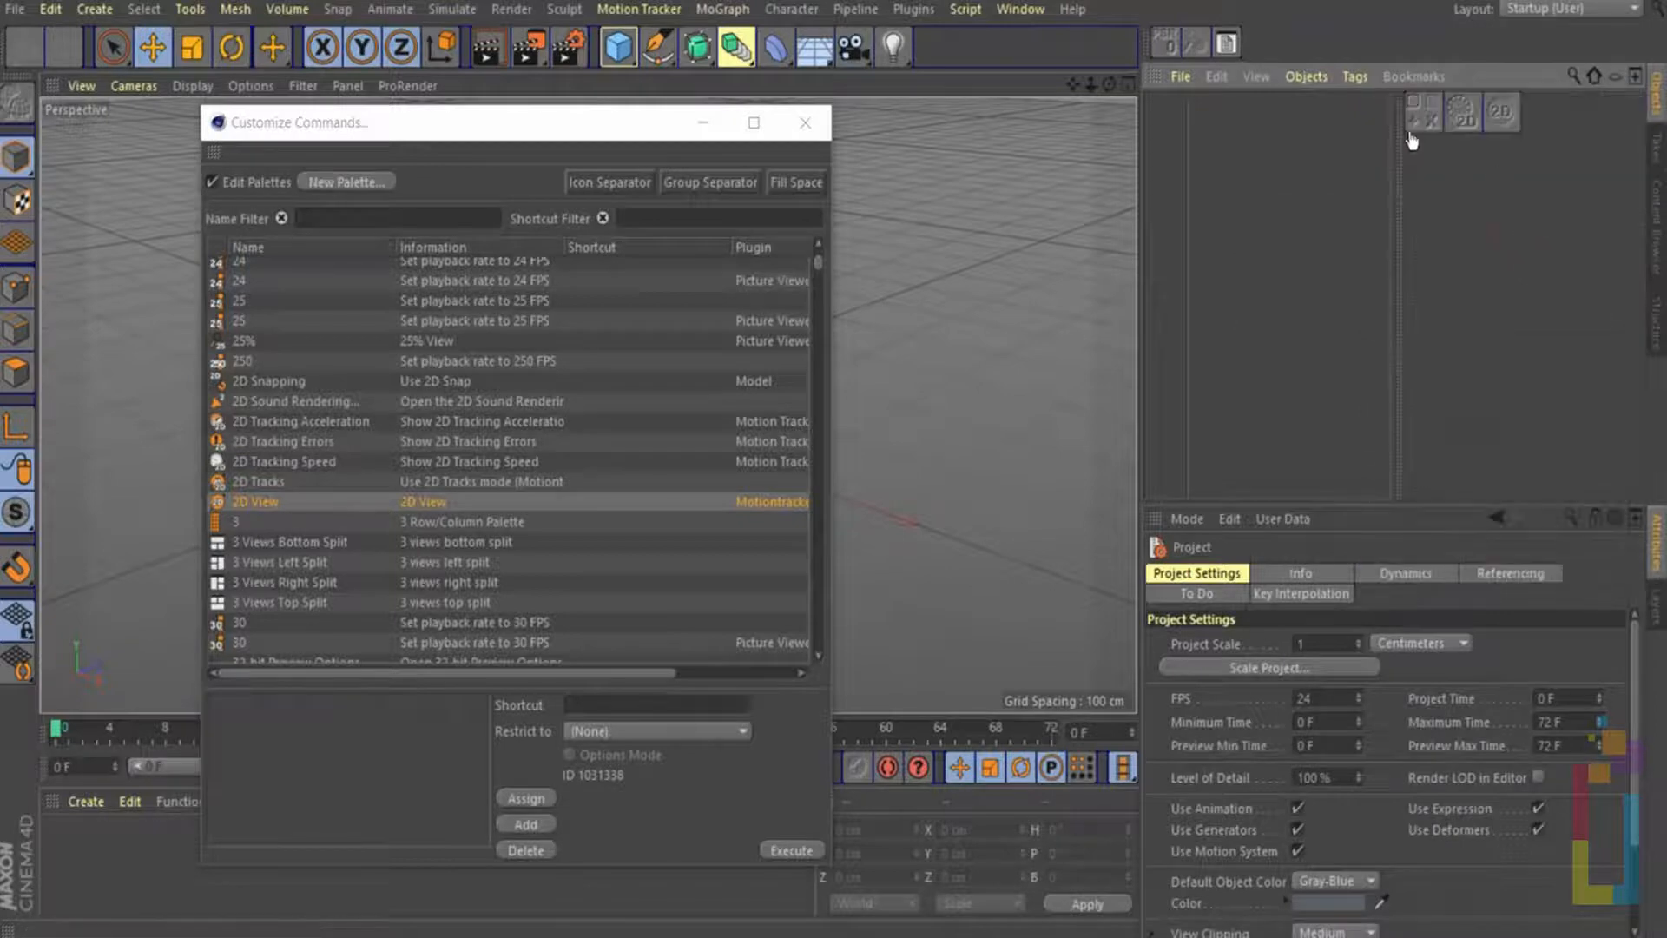
left_click(1556, 10)
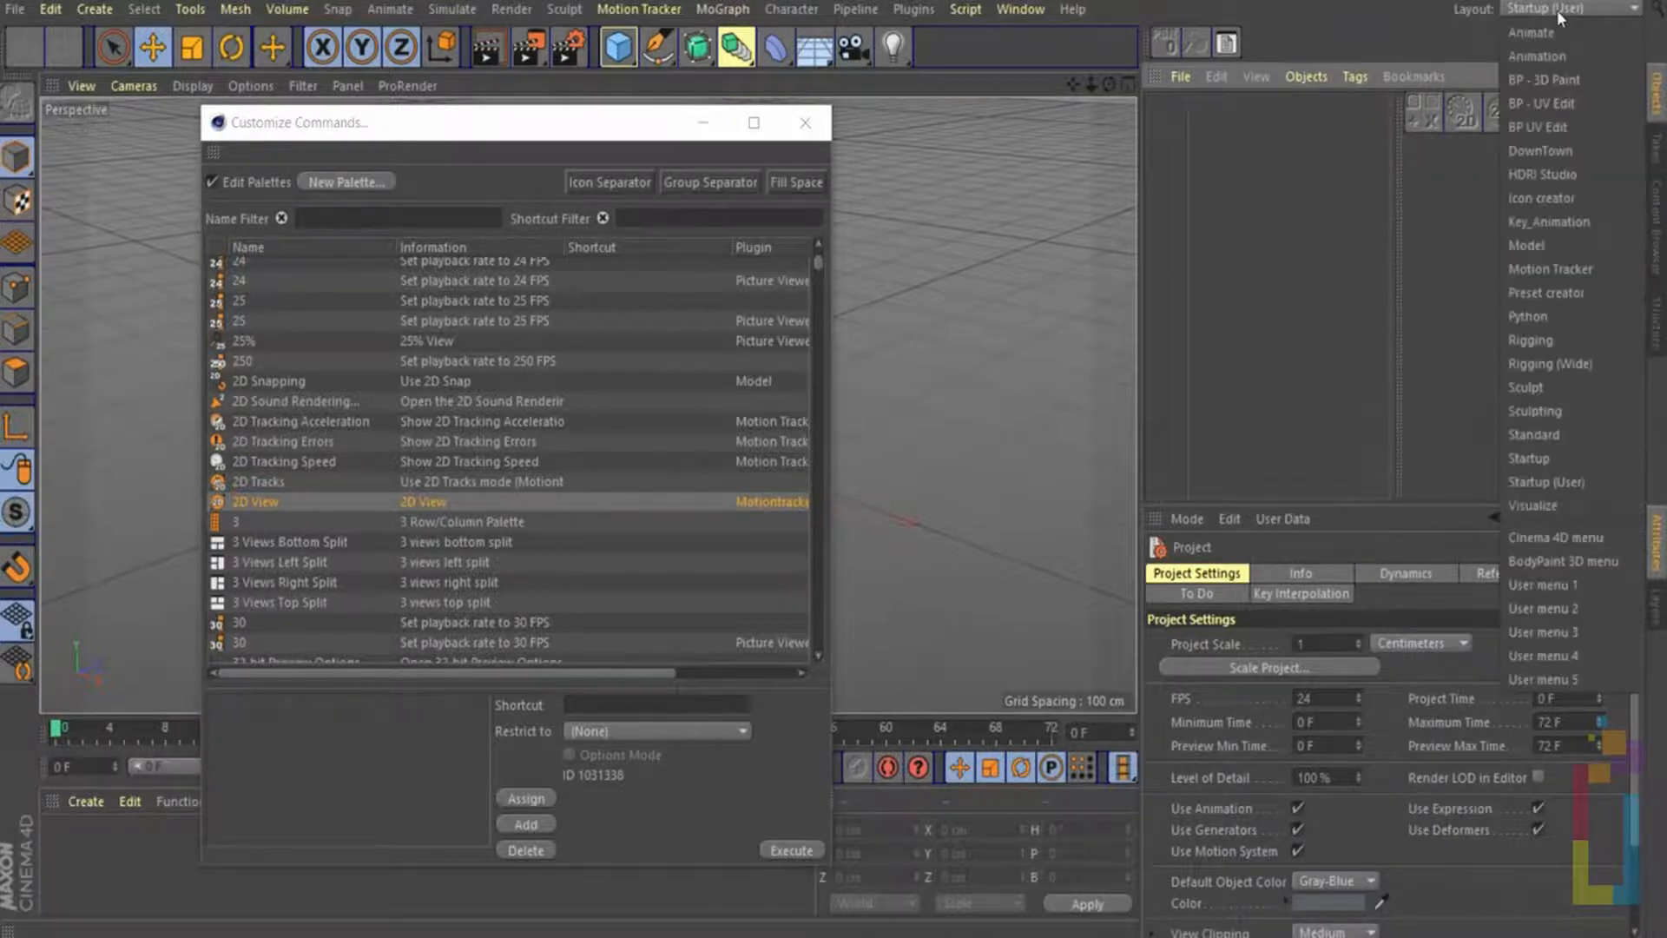
left_click(1601, 483)
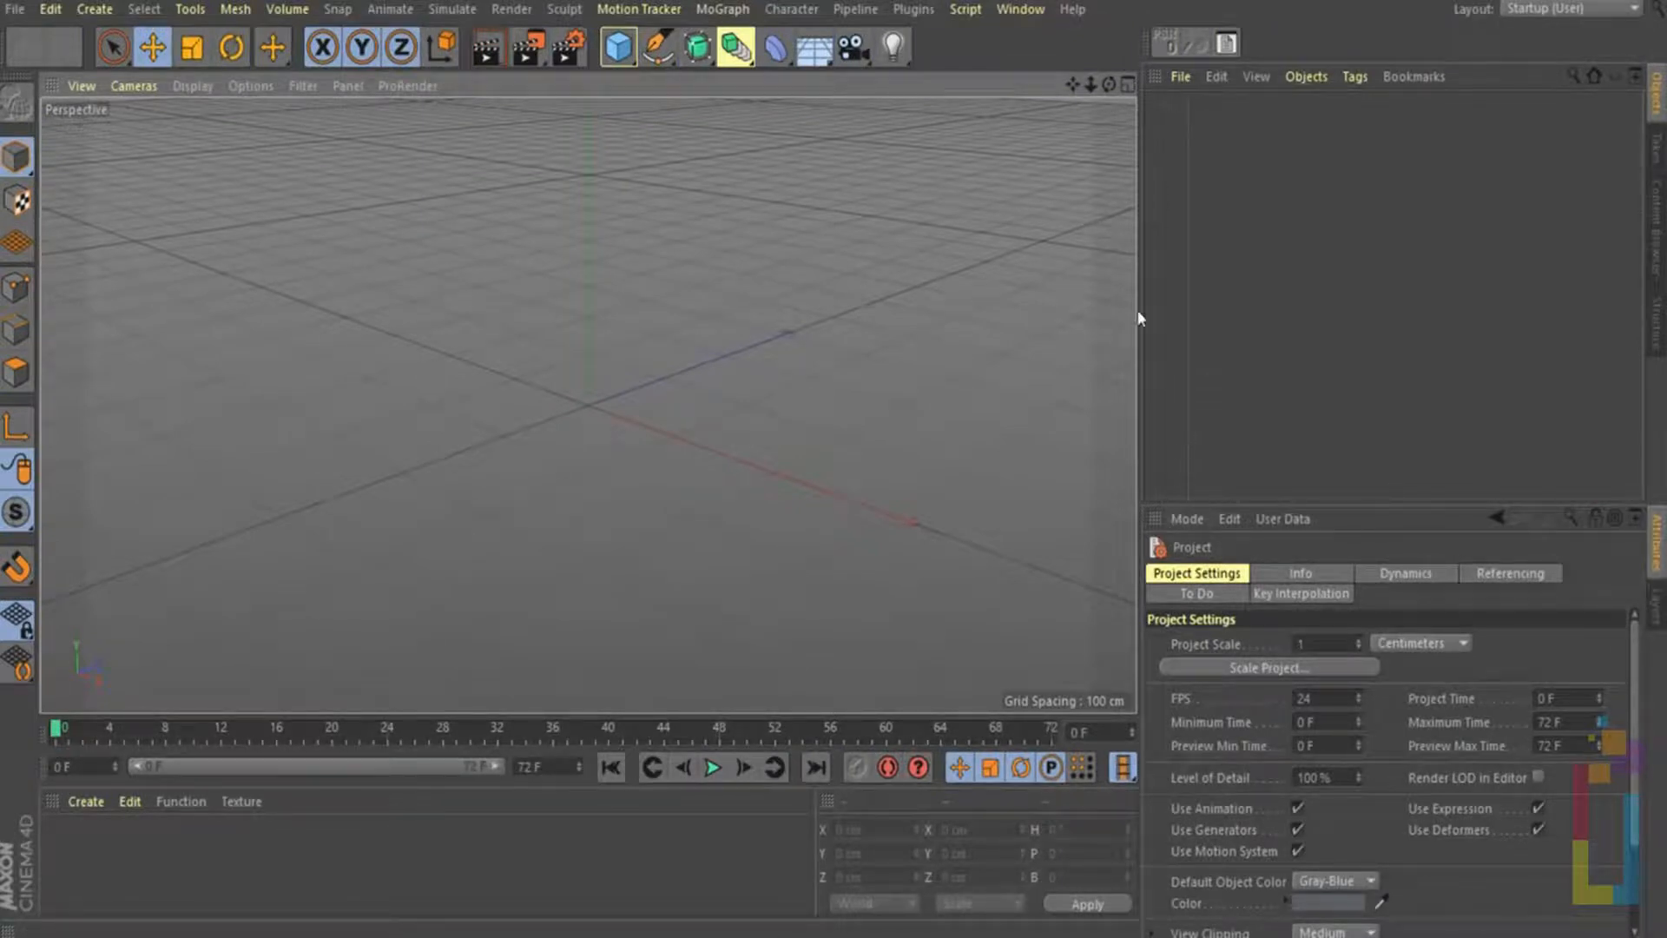
Fold the Attribute Manager away and unfold it again
left_click(1161, 528, "ctrl")
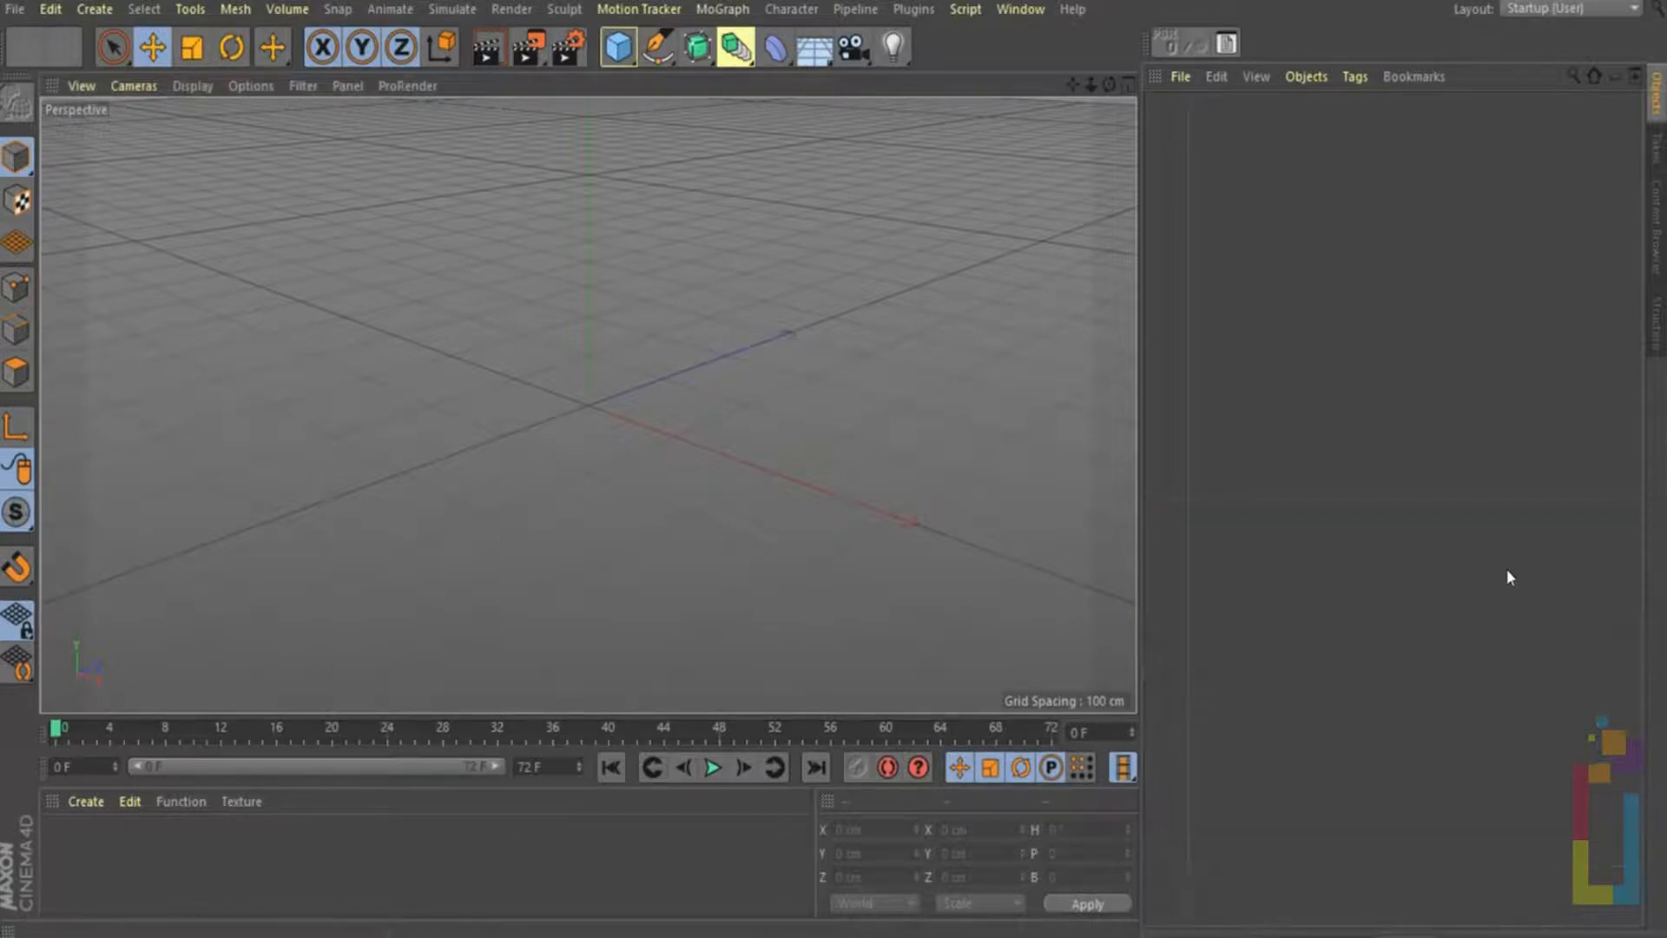
left_click(1407, 930)
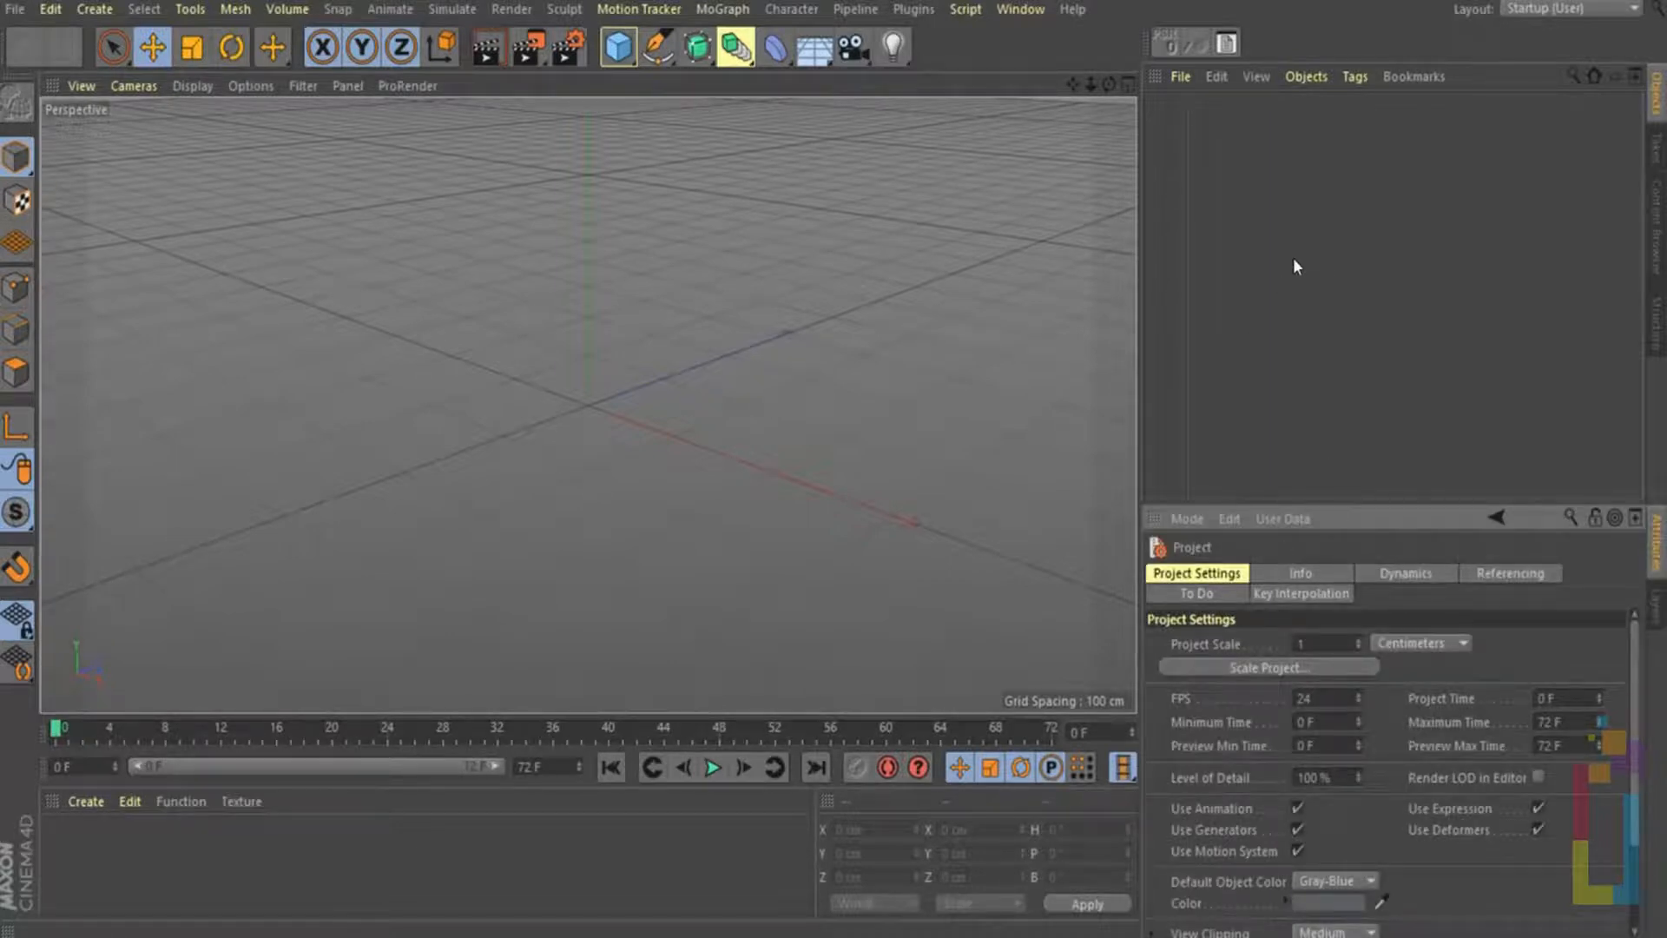
Open the Save Layout As dialog and cancel it, and look at the Save as Startup Layout option
left_click(1020, 10)
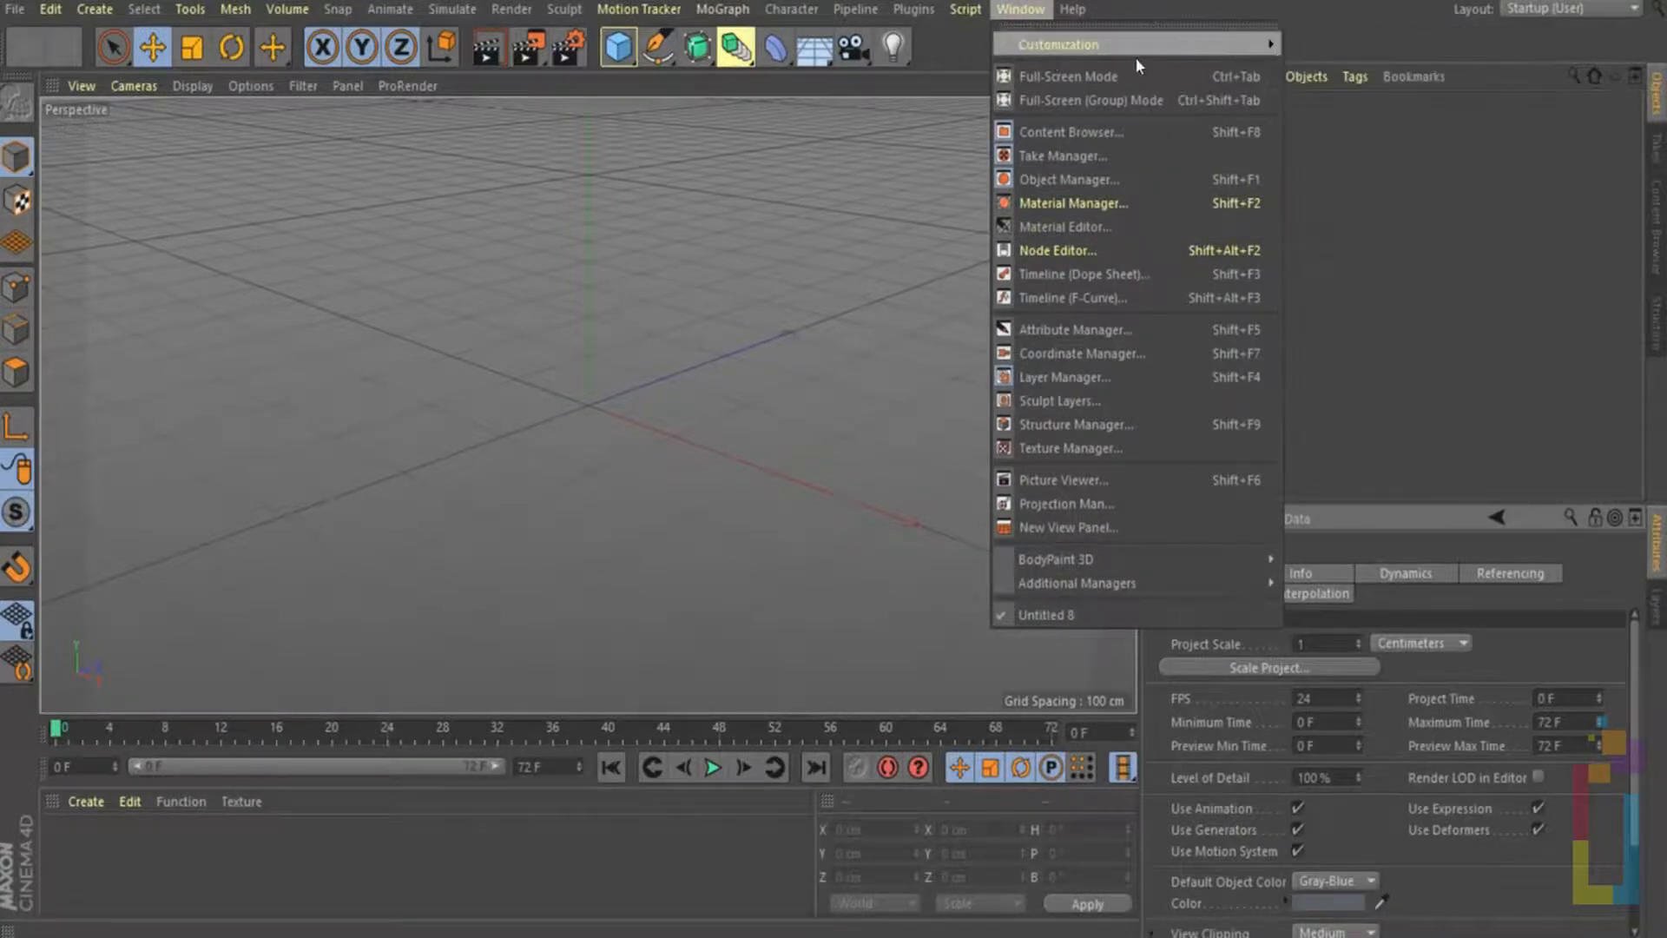
mouse_move(1250, 45)
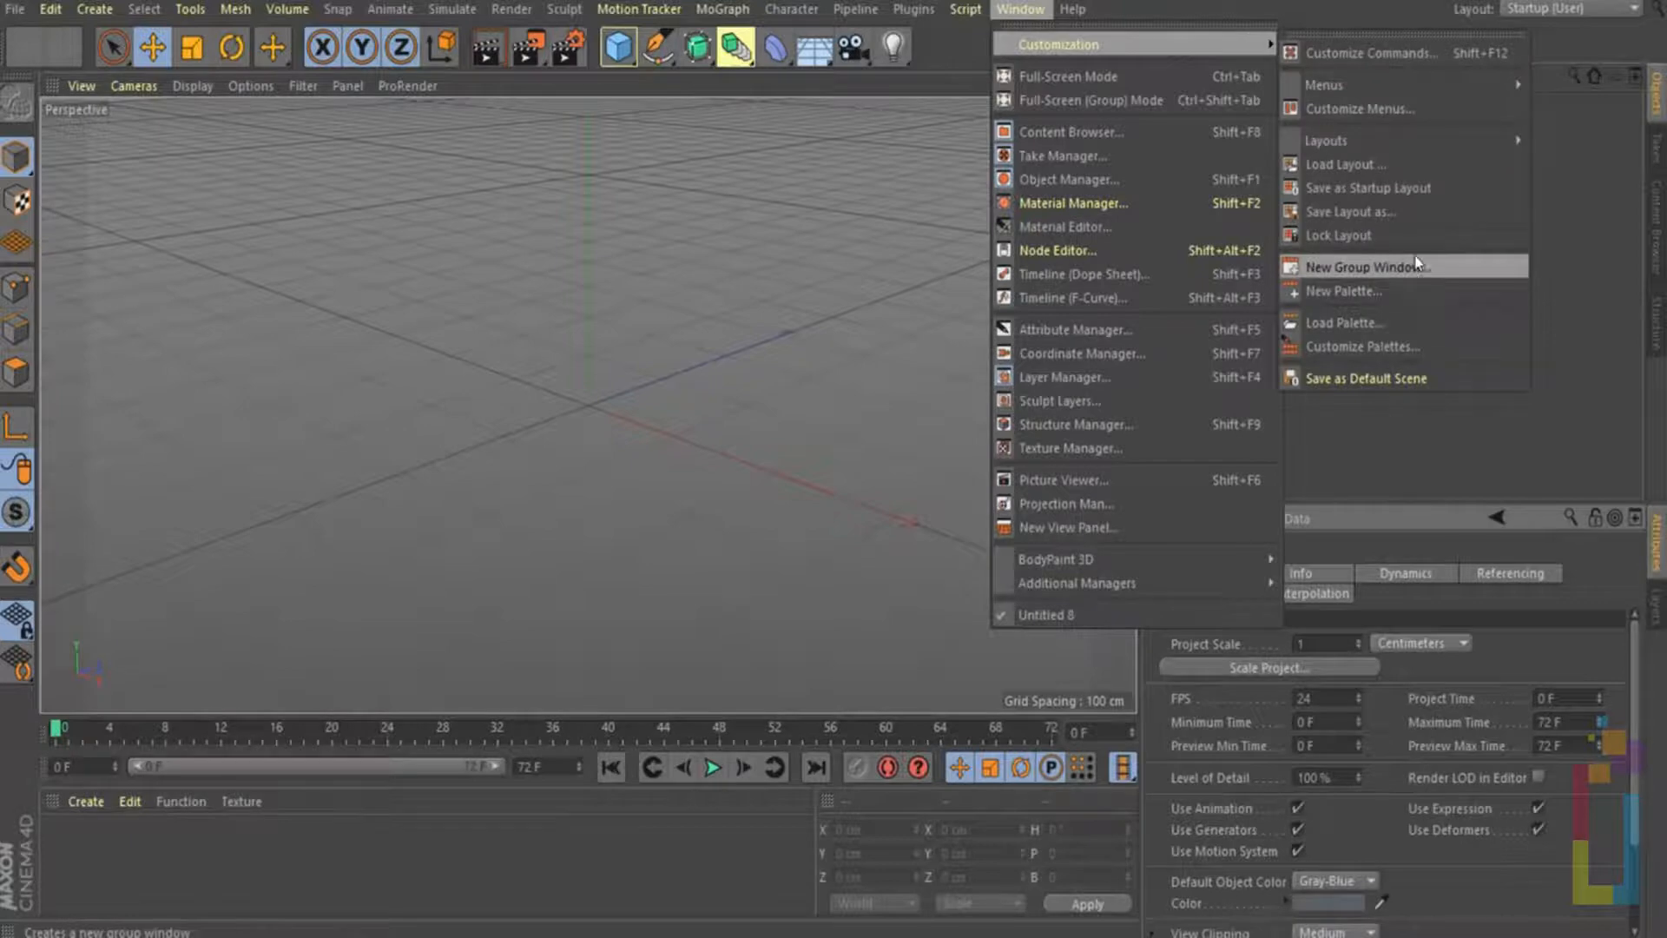
left_click(1350, 212)
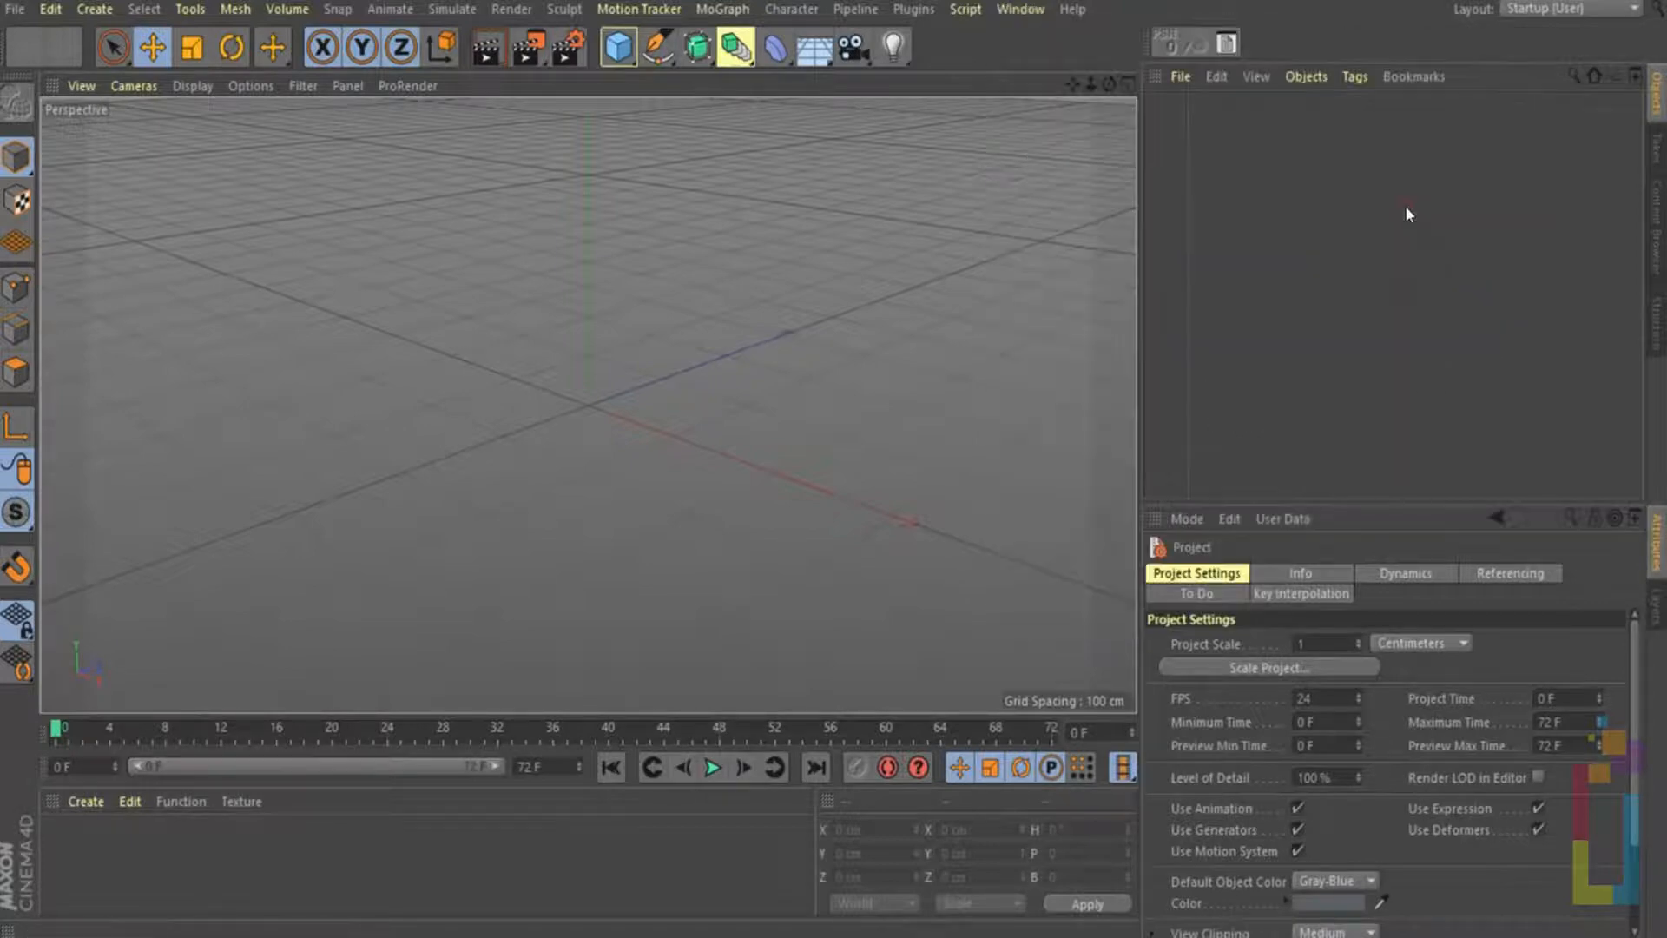
left_click(920, 13)
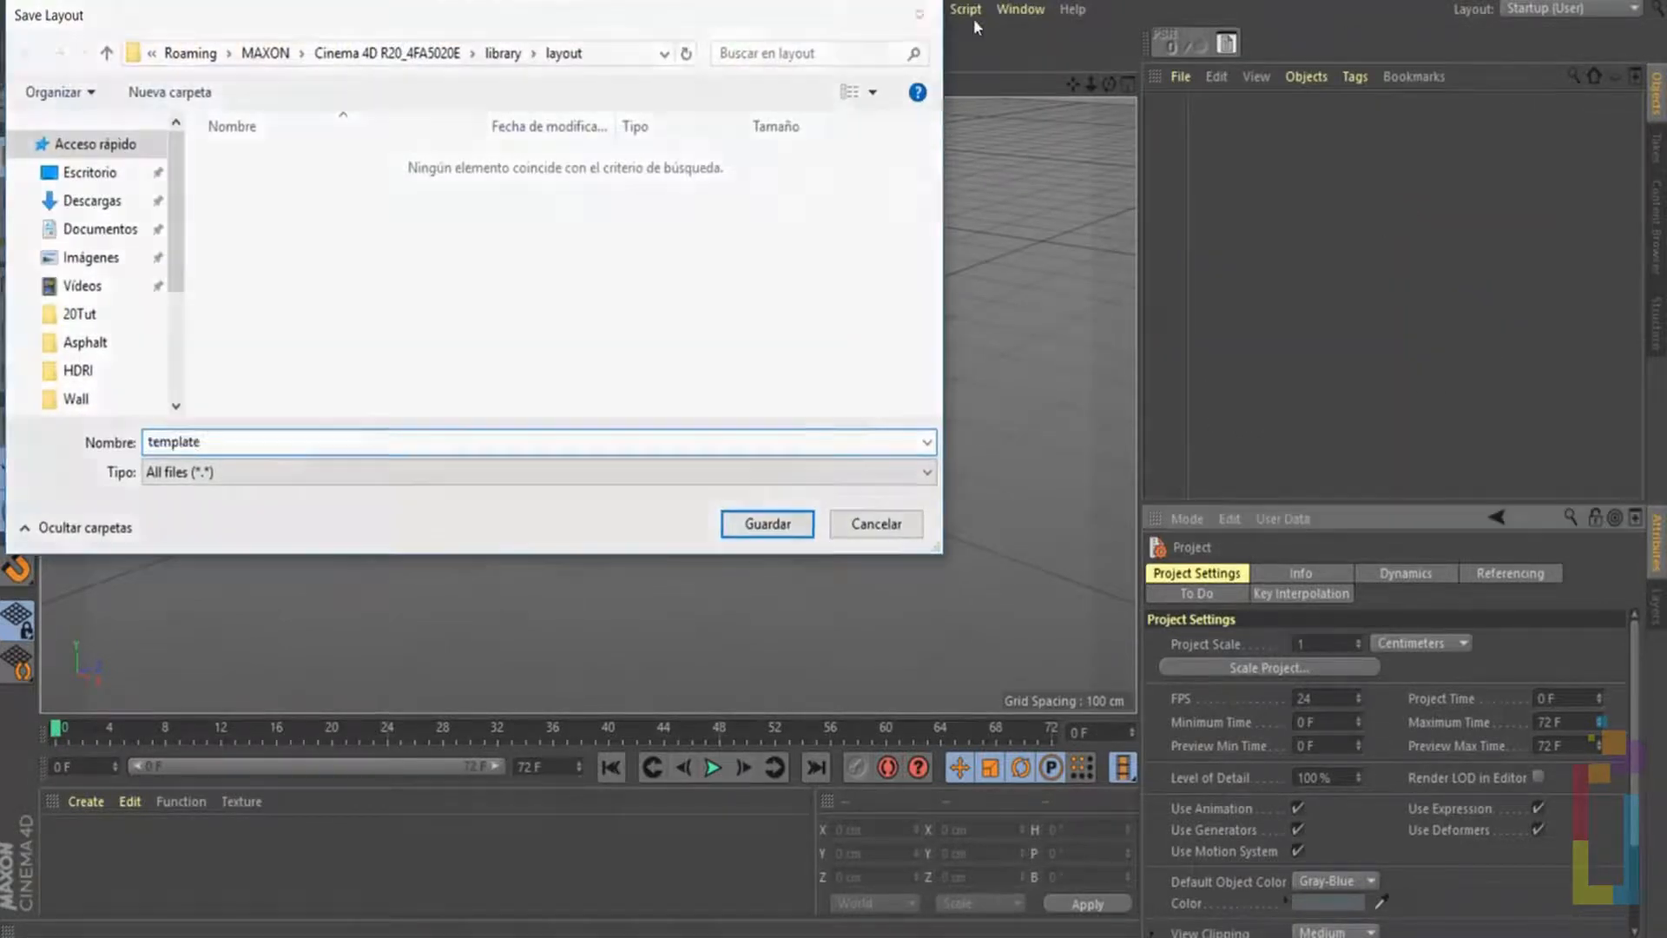
left_click(1020, 9)
mouse_move(1138, 45)
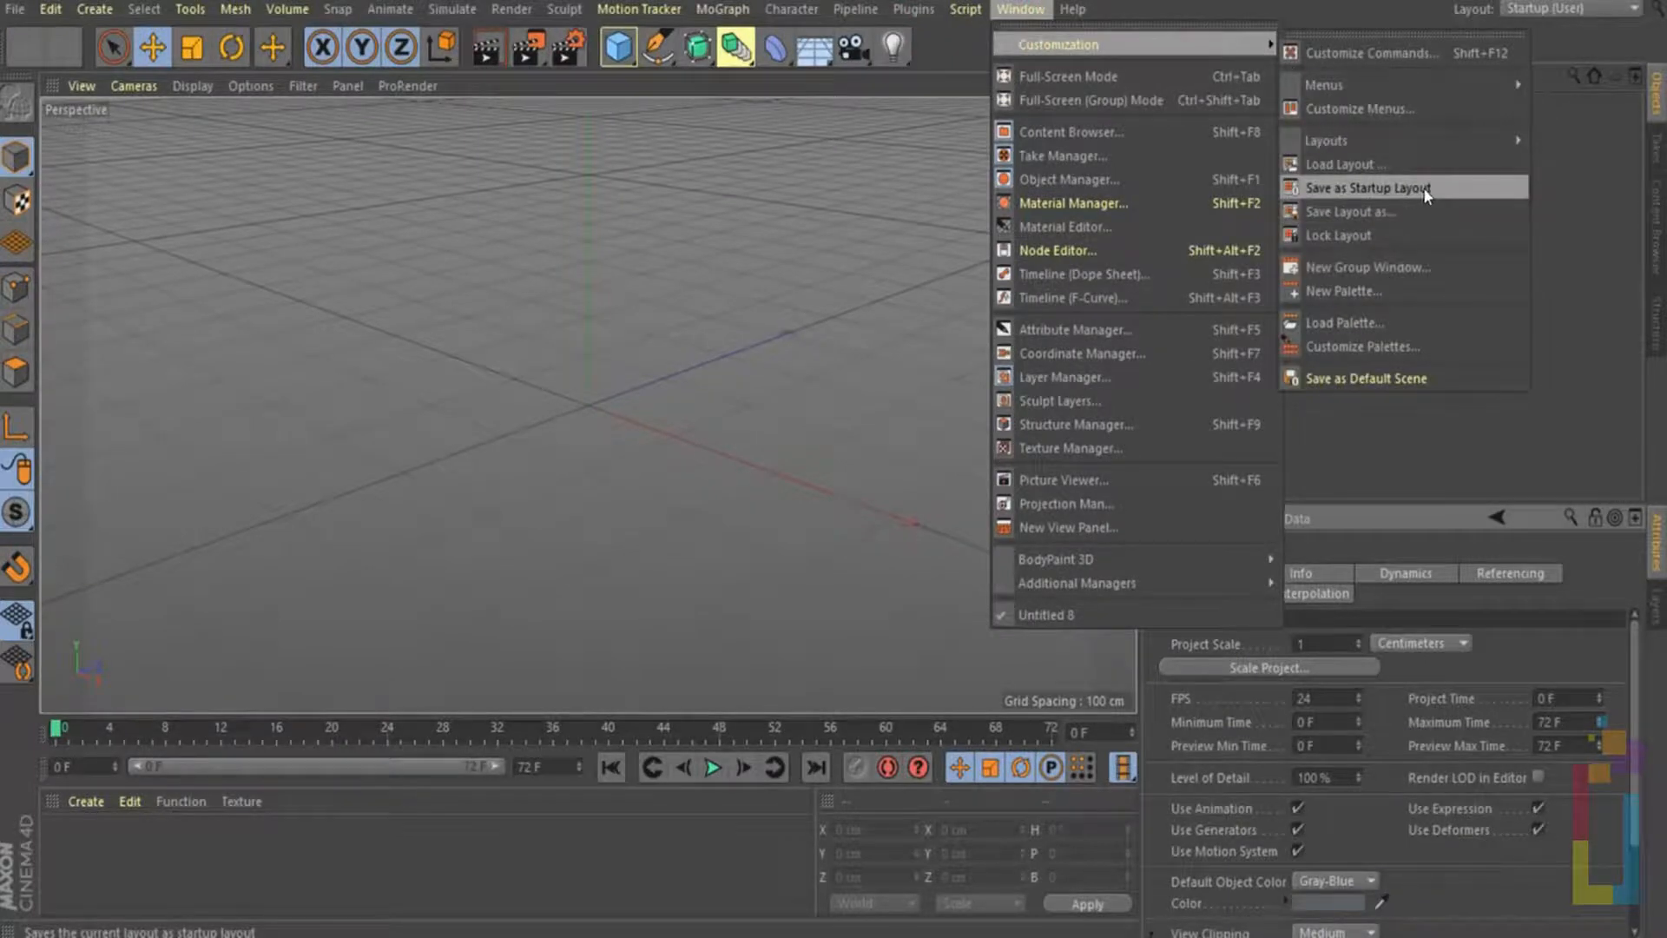
left_click(1585, 187)
Switch the interface layout to Key_Animation, to HDRI Studio, and back to Startup (User)
left_click(1598, 10)
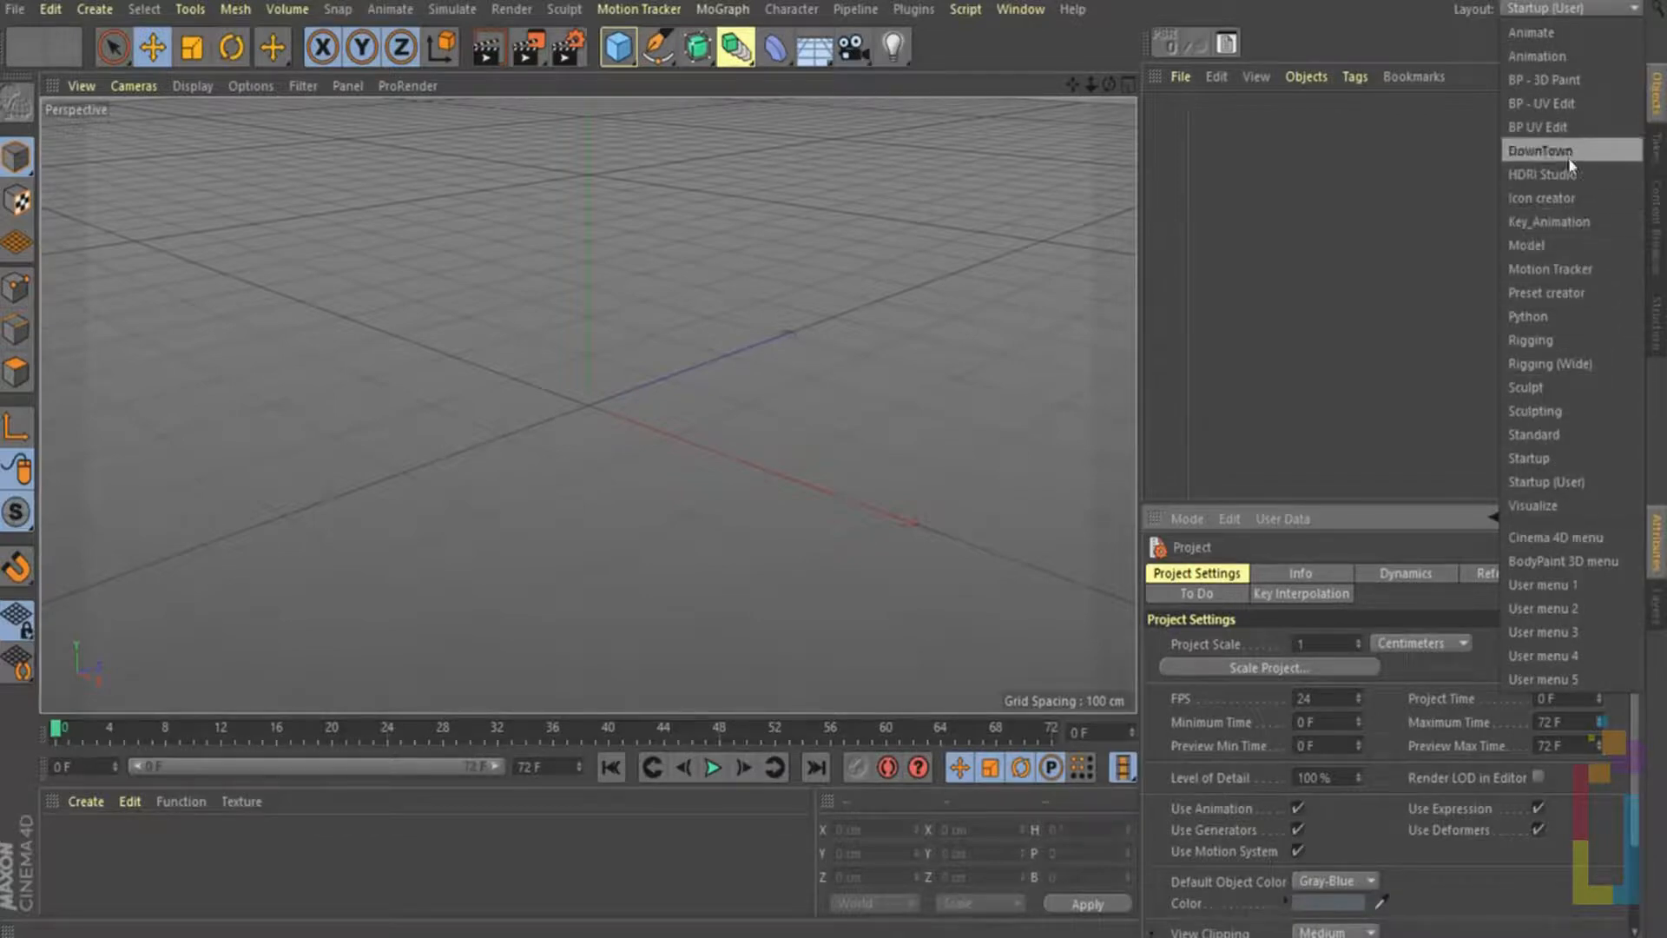
left_click(1563, 226)
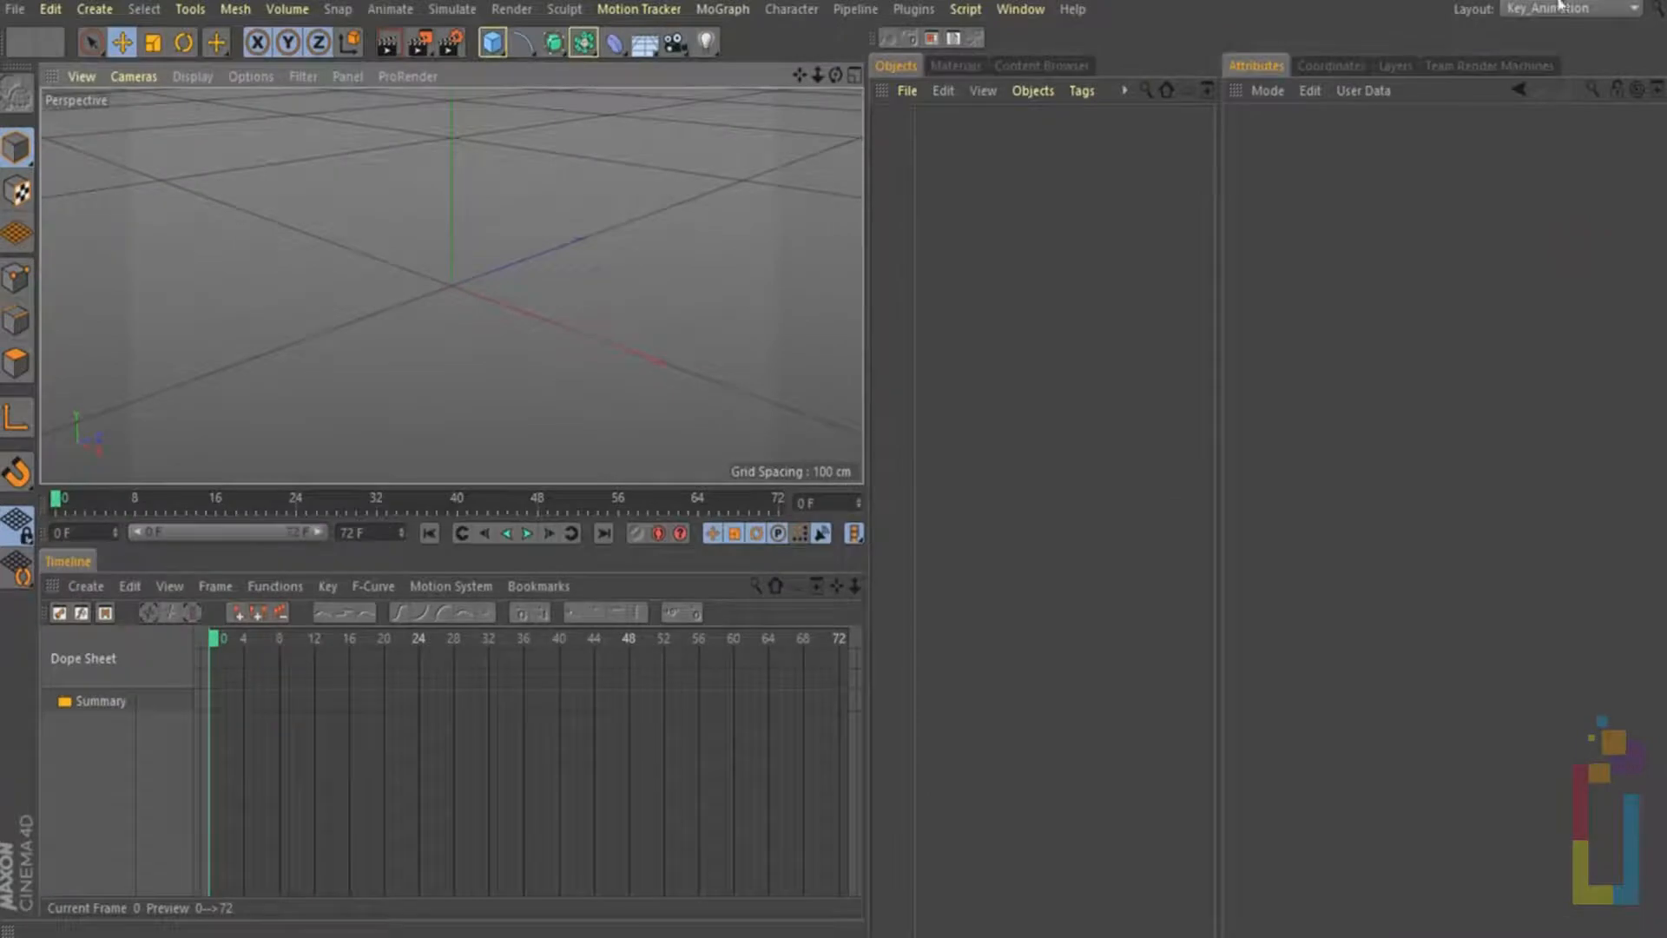
left_click(1560, 7)
left_click(1574, 170)
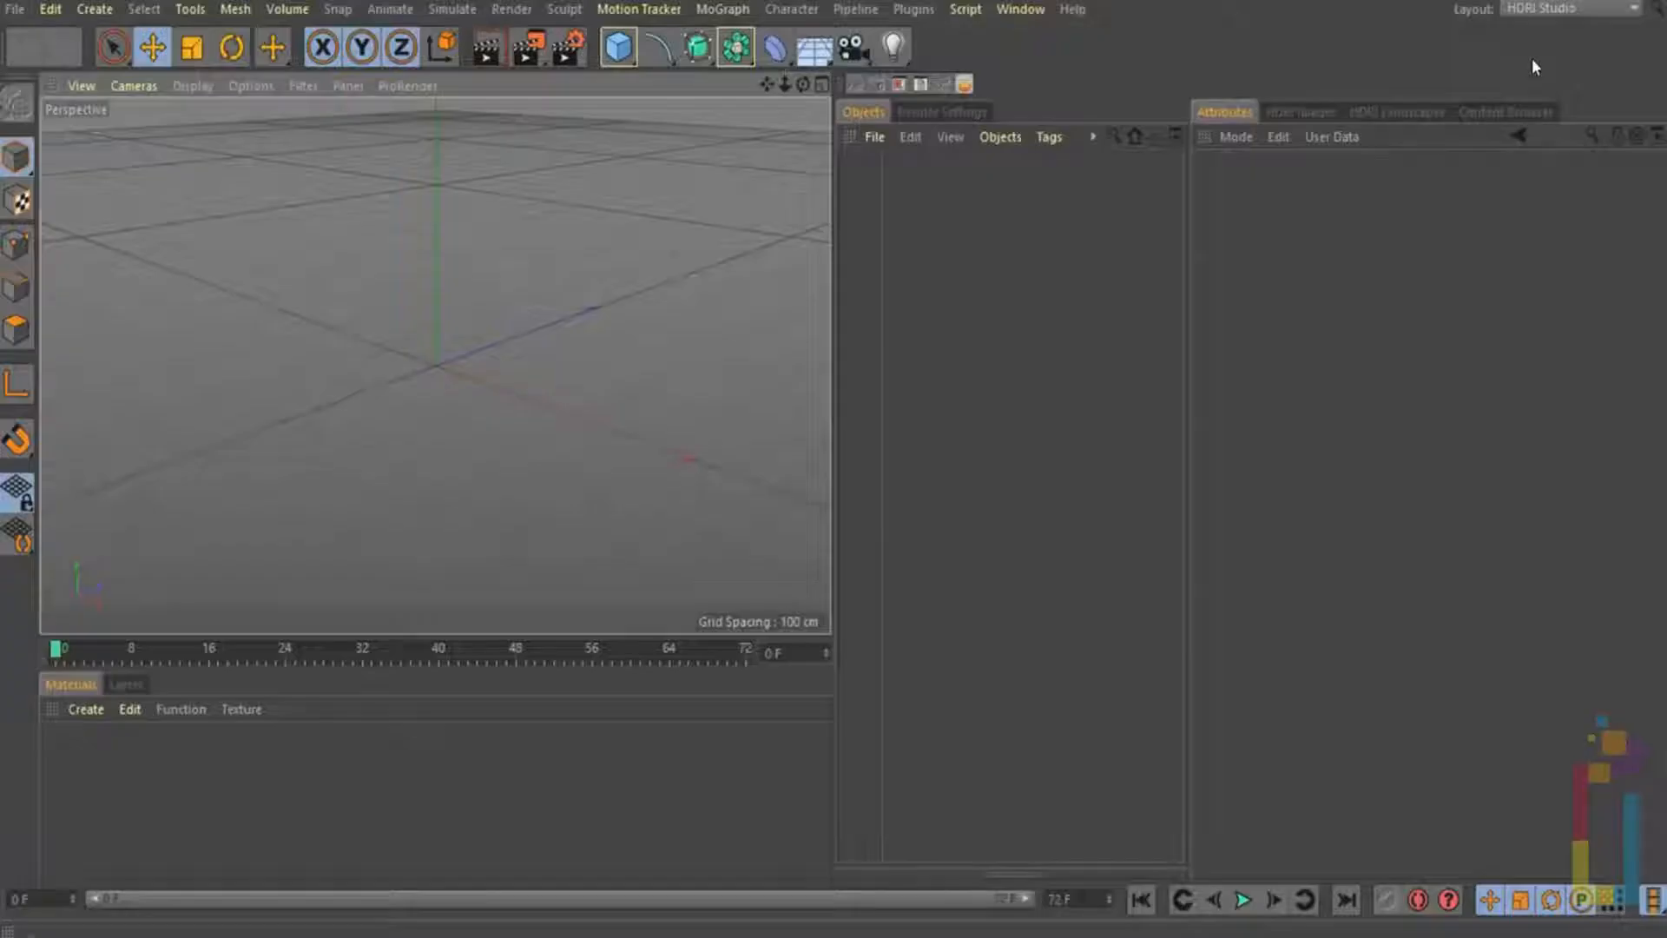
left_click(1535, 8)
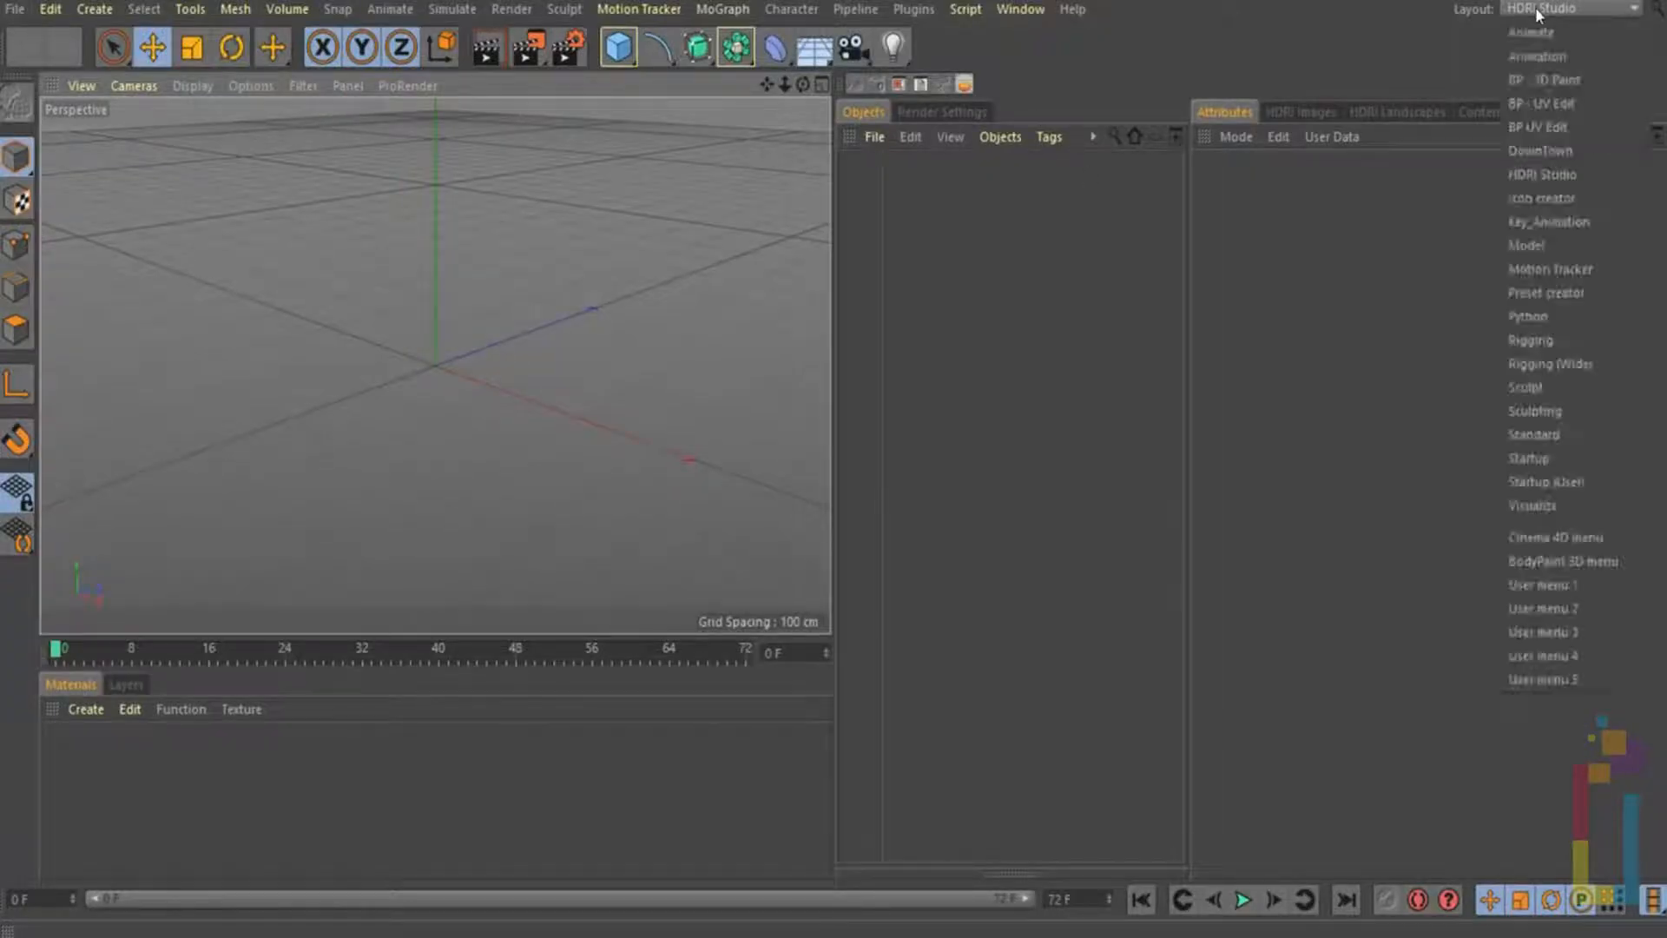
left_click(1568, 503)
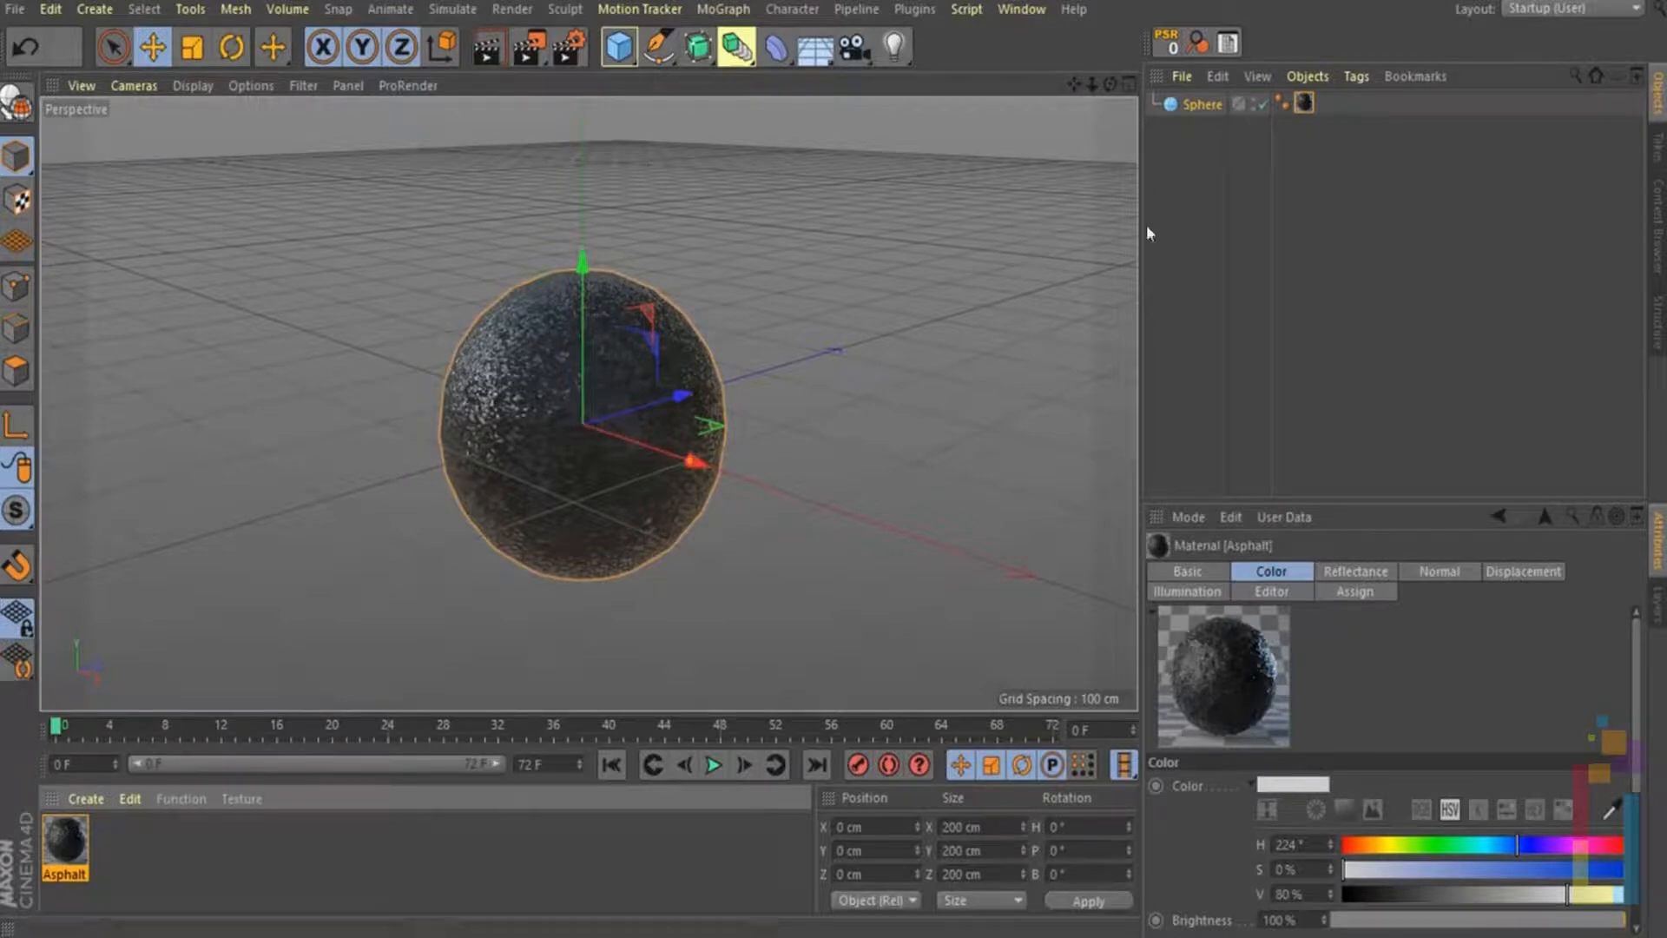
Examine the file-saving options for the textured sphere scene, including Save Project with Assets
left_click(15, 9)
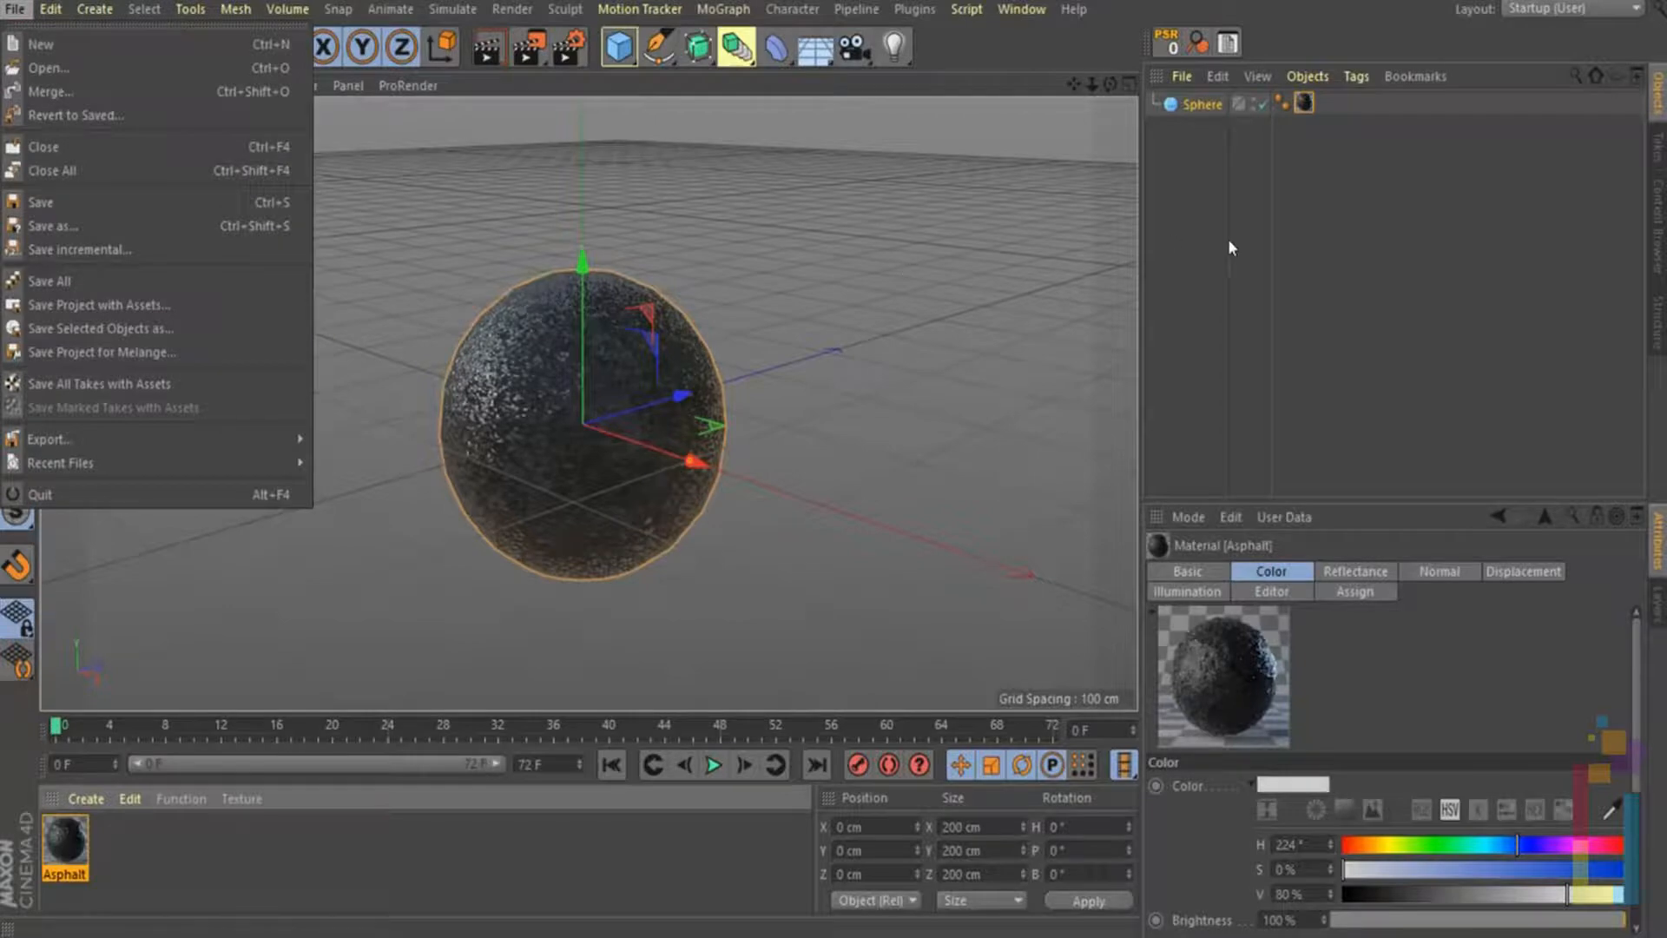
left_click(1270, 256)
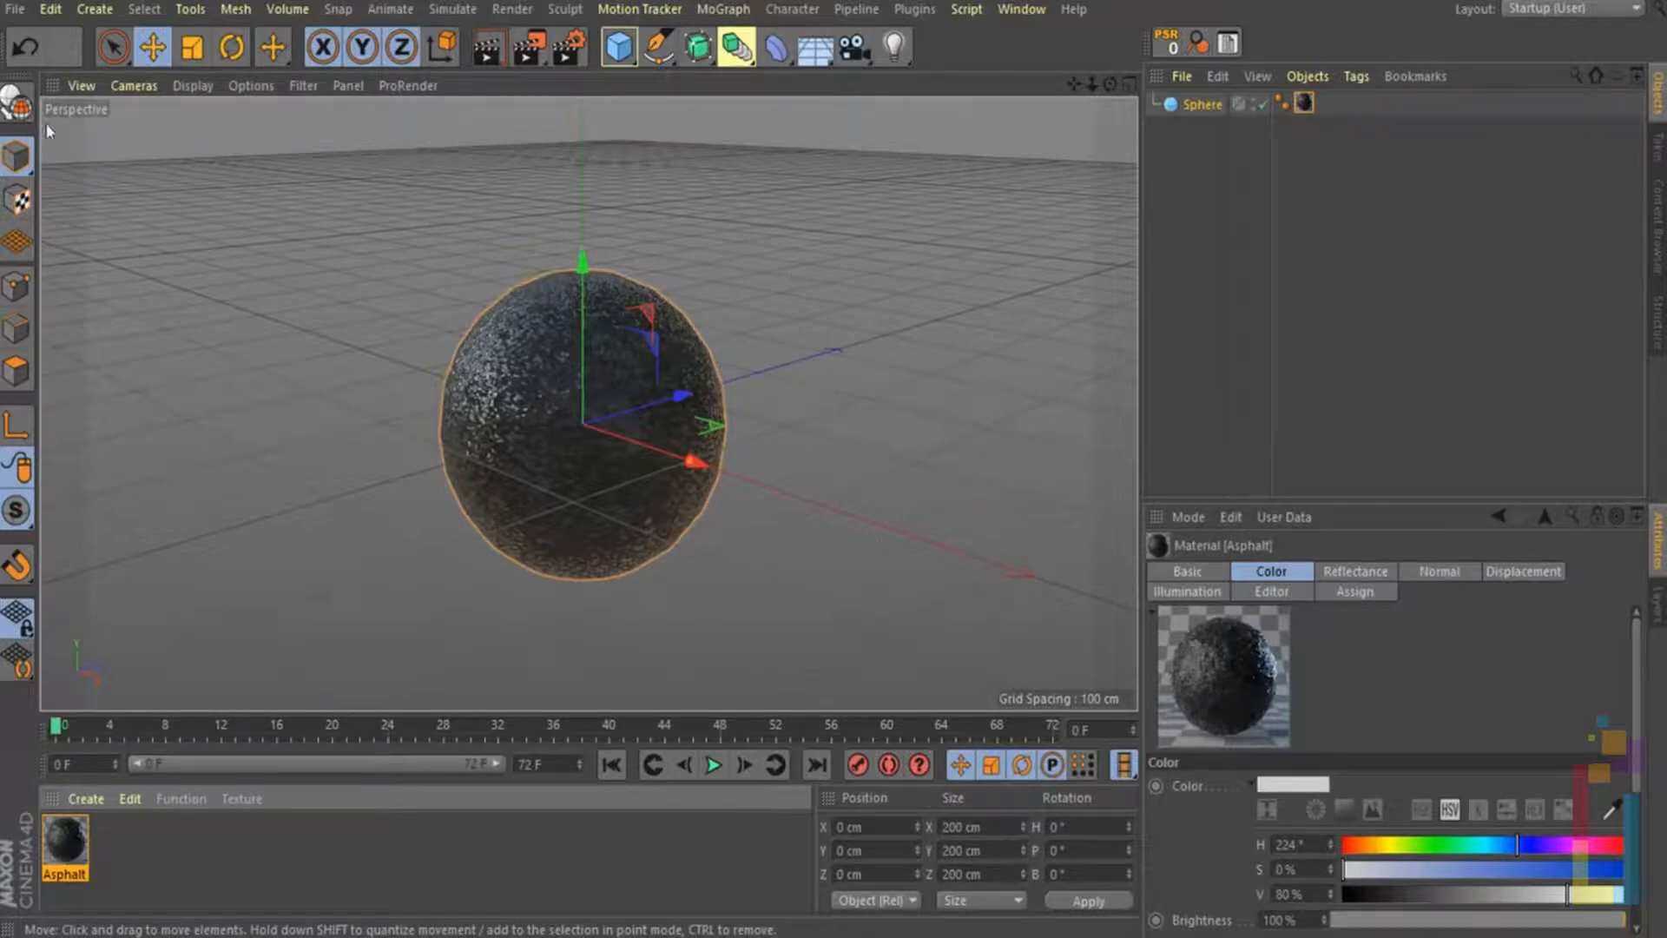
left_click(15, 9)
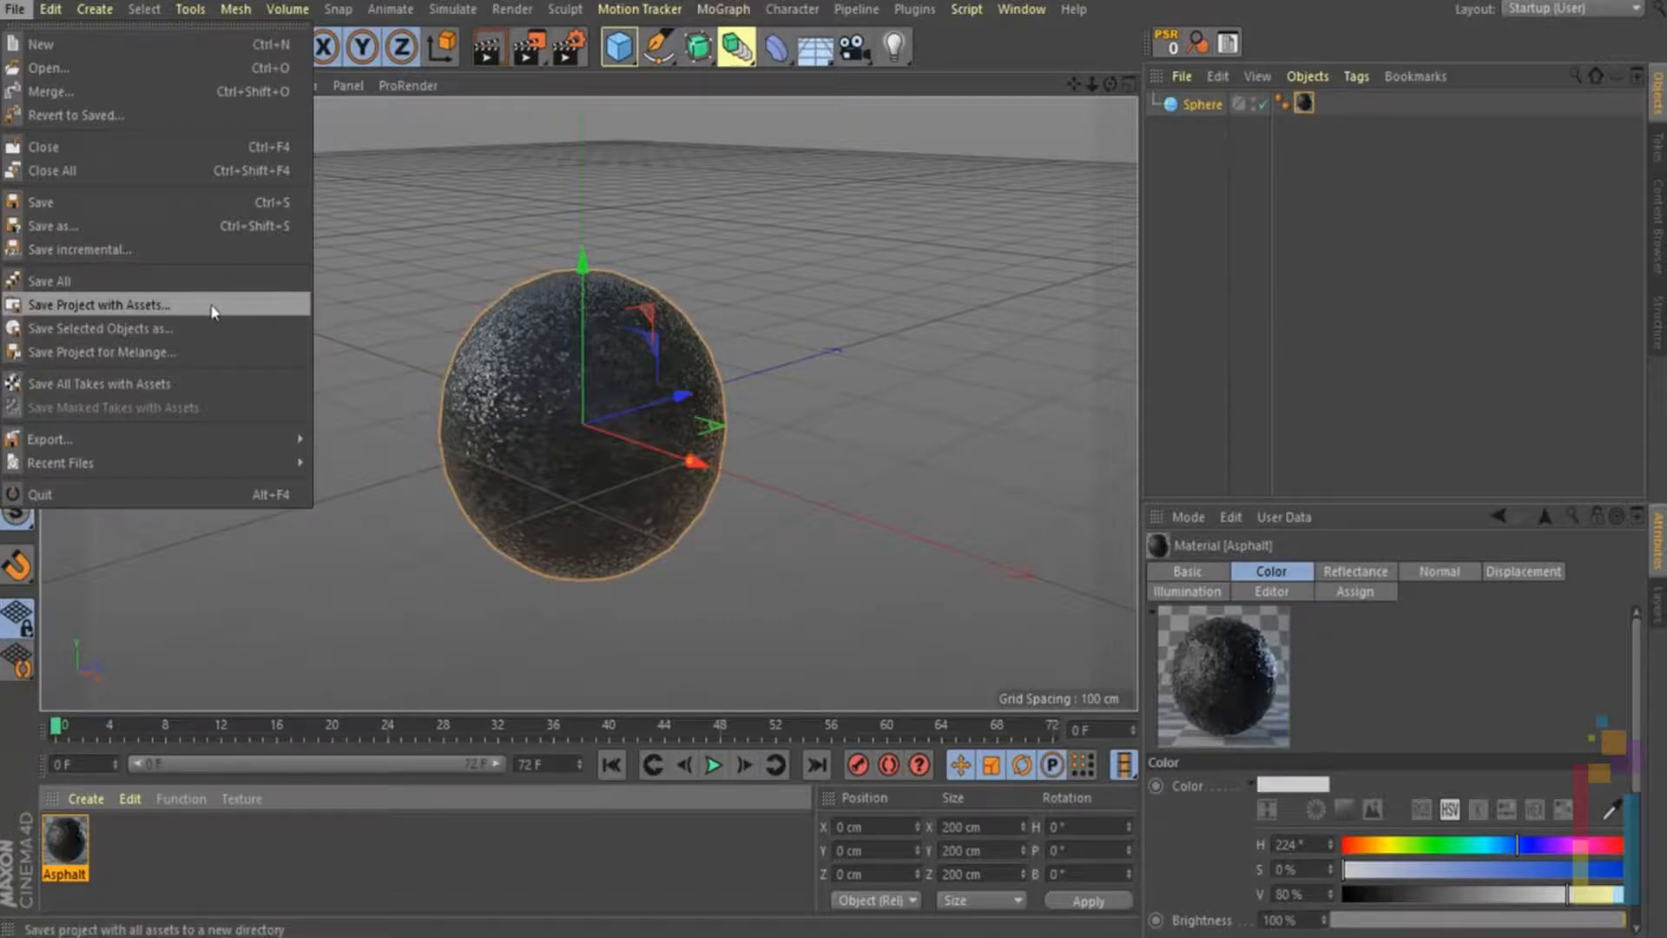
left_click(1248, 369)
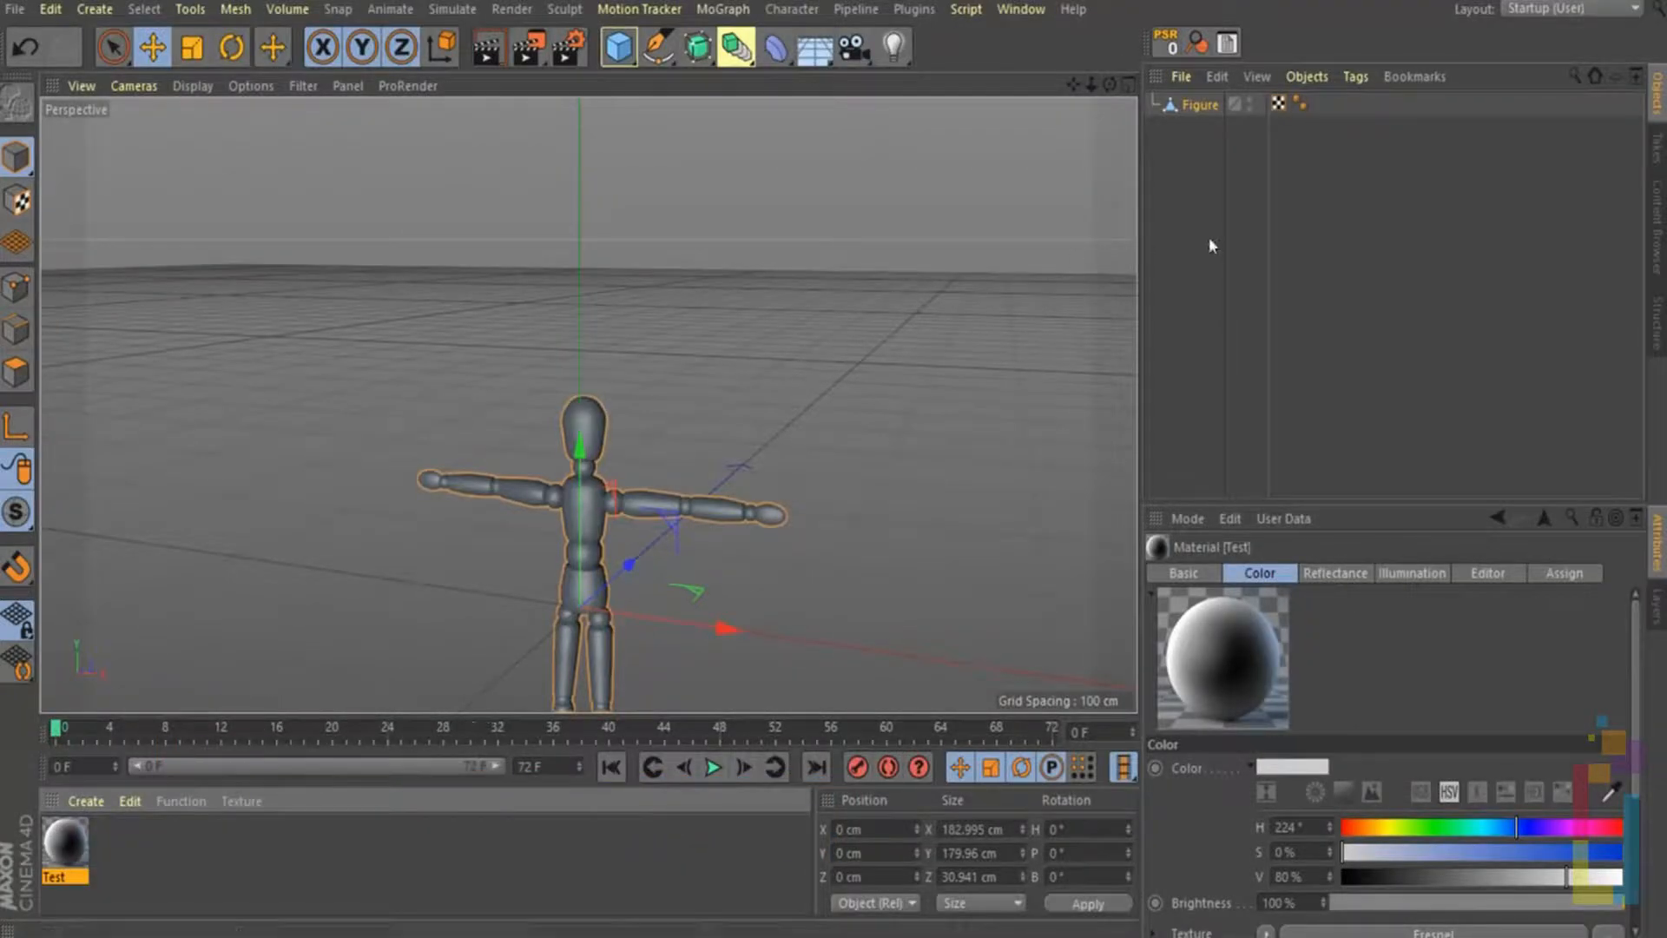
Add a camera and a light to the scene with the figure
left_click(854, 50)
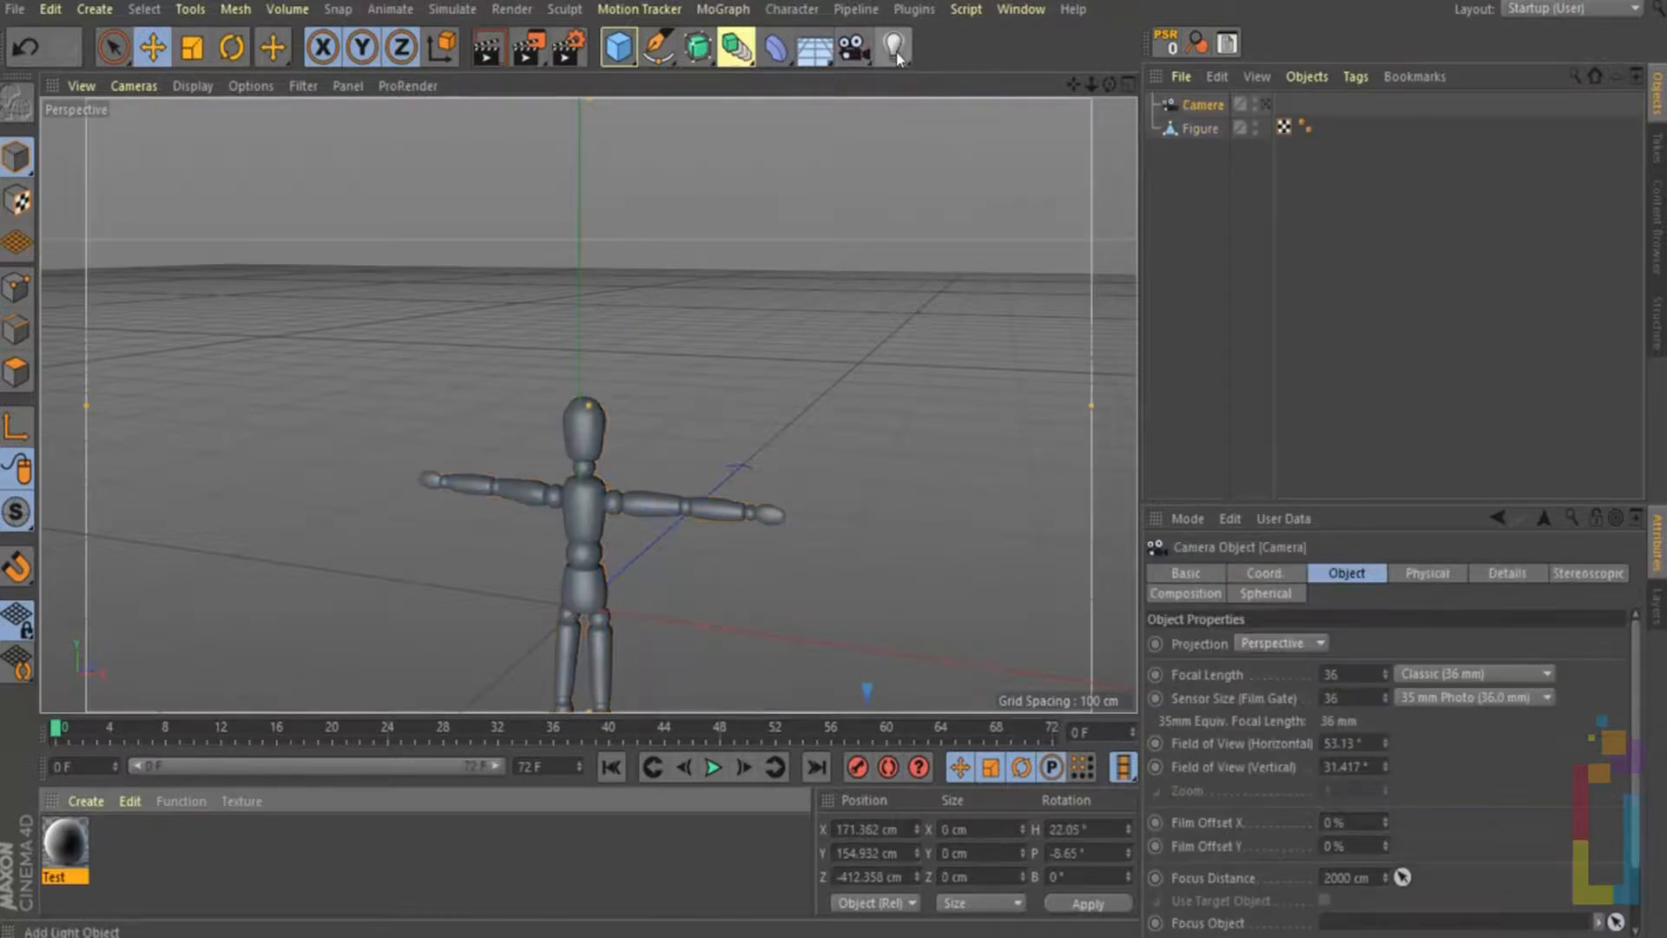
left_click(895, 51)
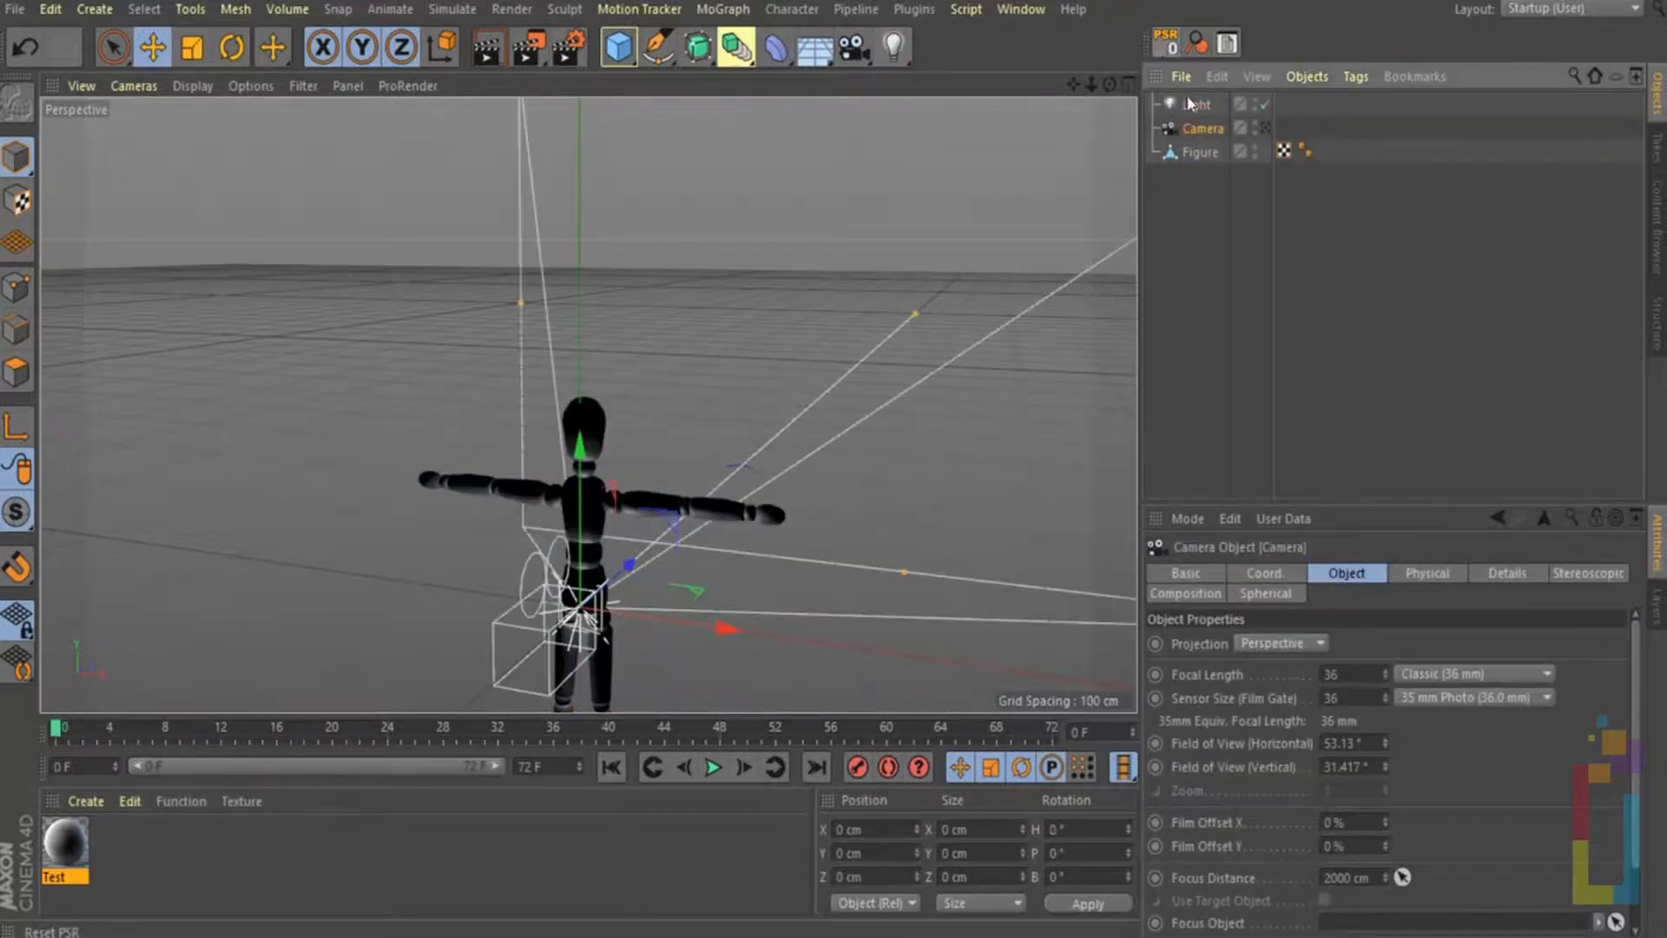
Move the light along its Z axis to about 72 cm, away from the figure, and deselect it
left_click(1198, 106)
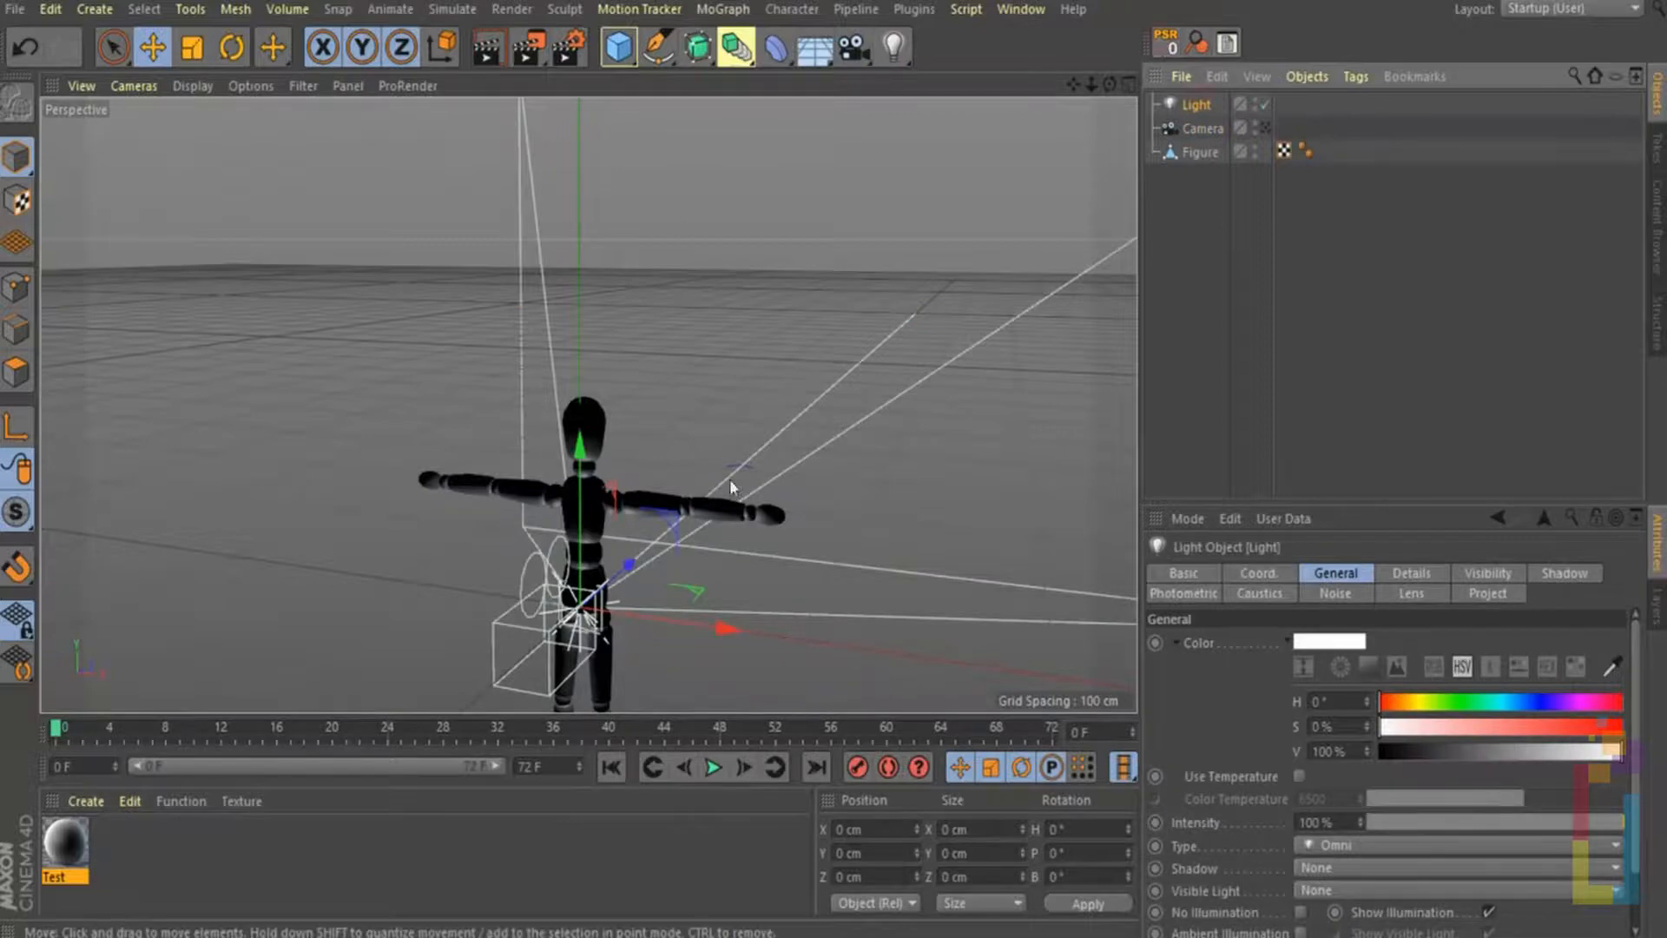
left_click_drag(637, 571, 1066, 280)
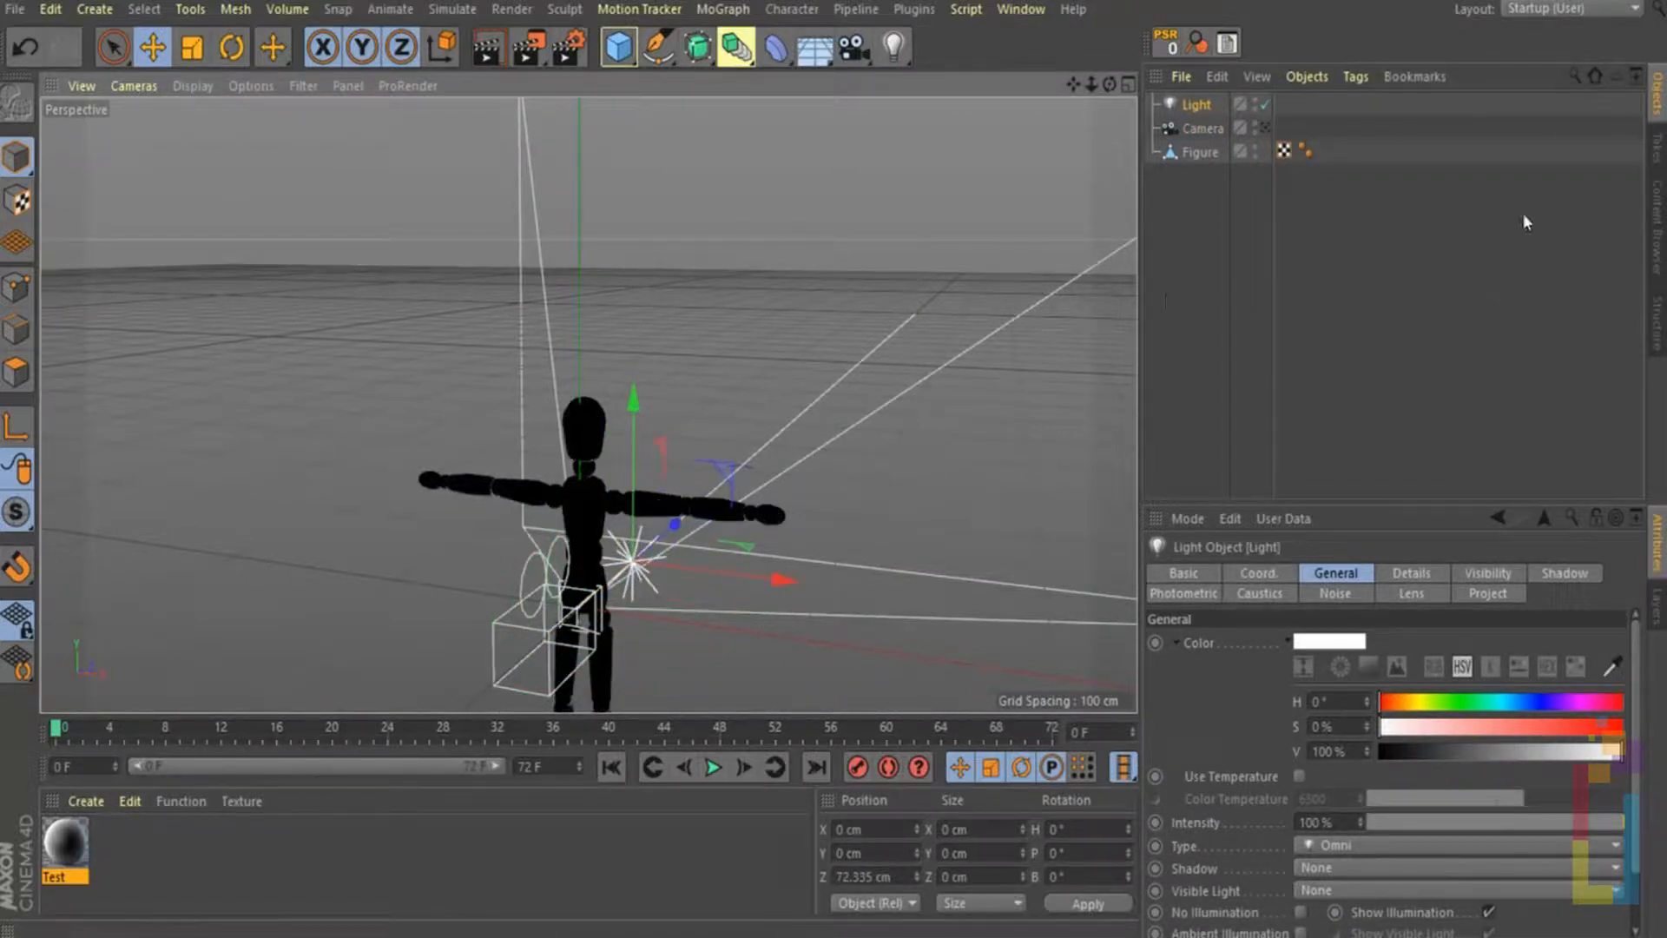
left_click(1195, 214)
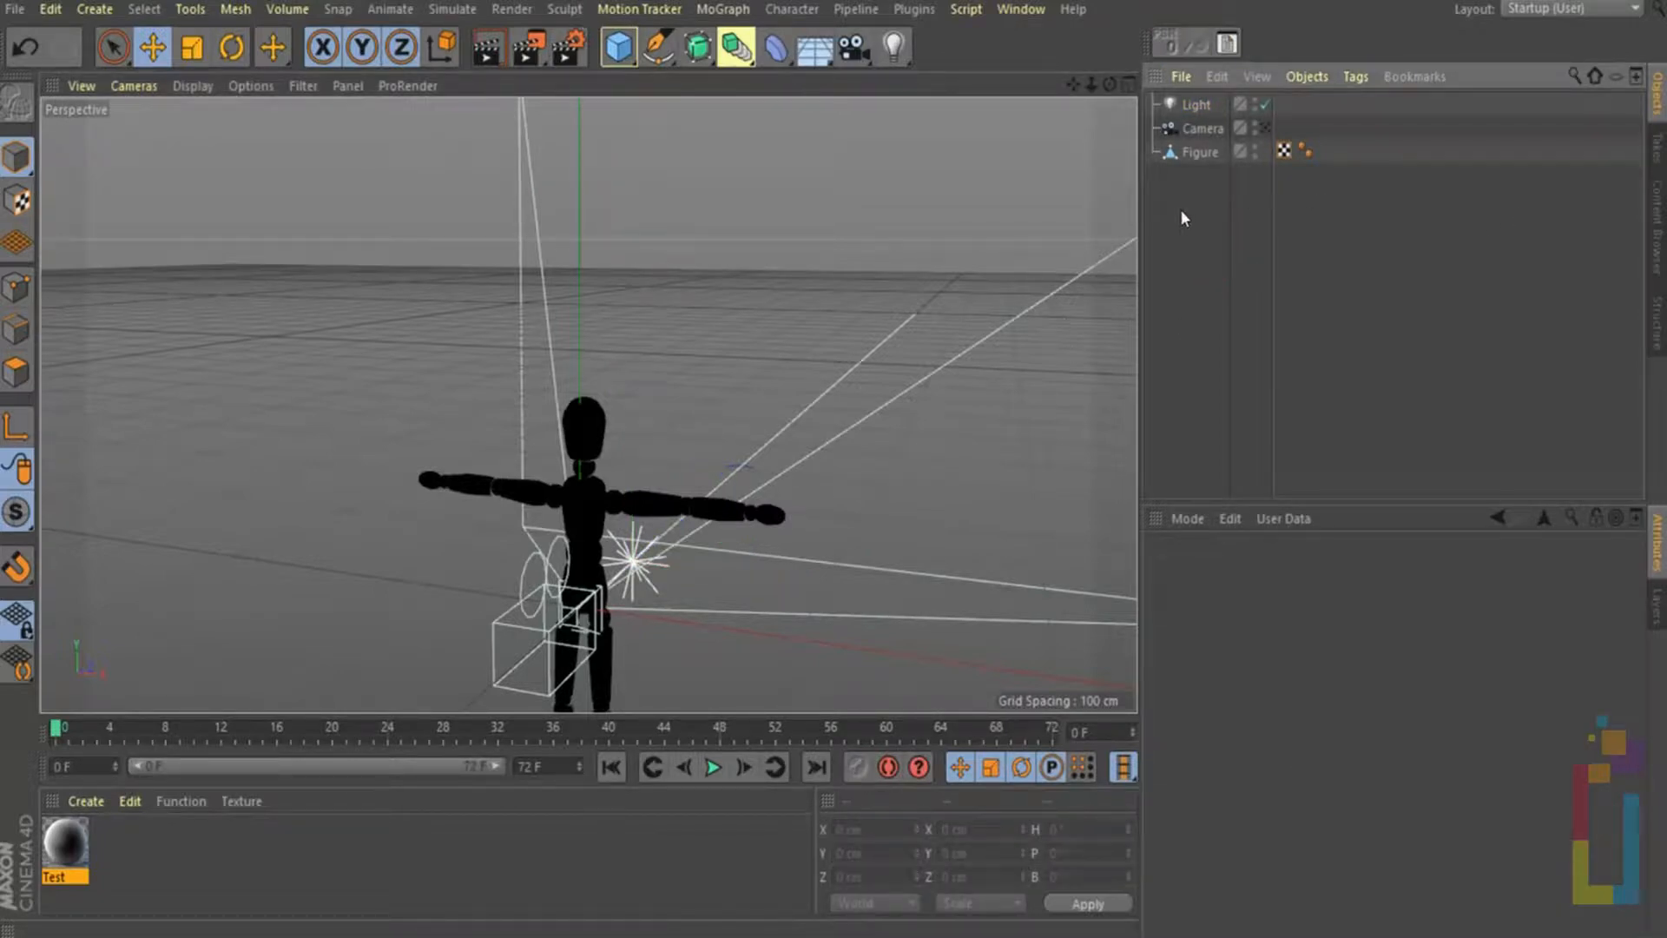
Show the Presets in the Content Browser, and view the browser in a separate window before closing that window
left_click(1659, 230)
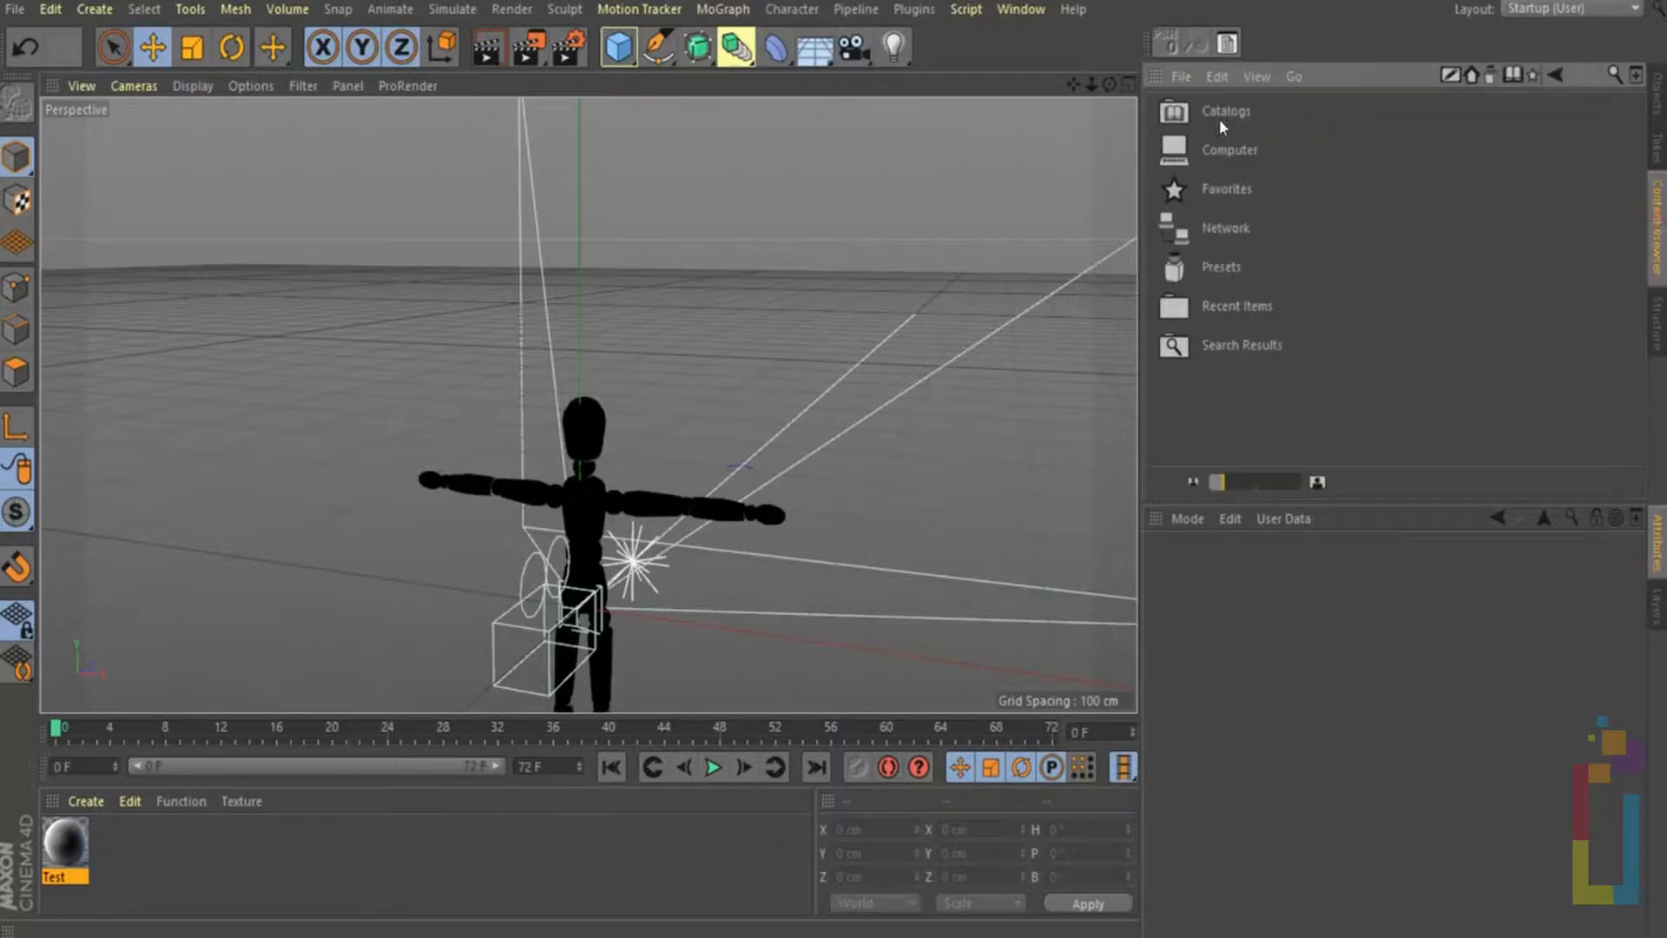
double_click(1211, 269)
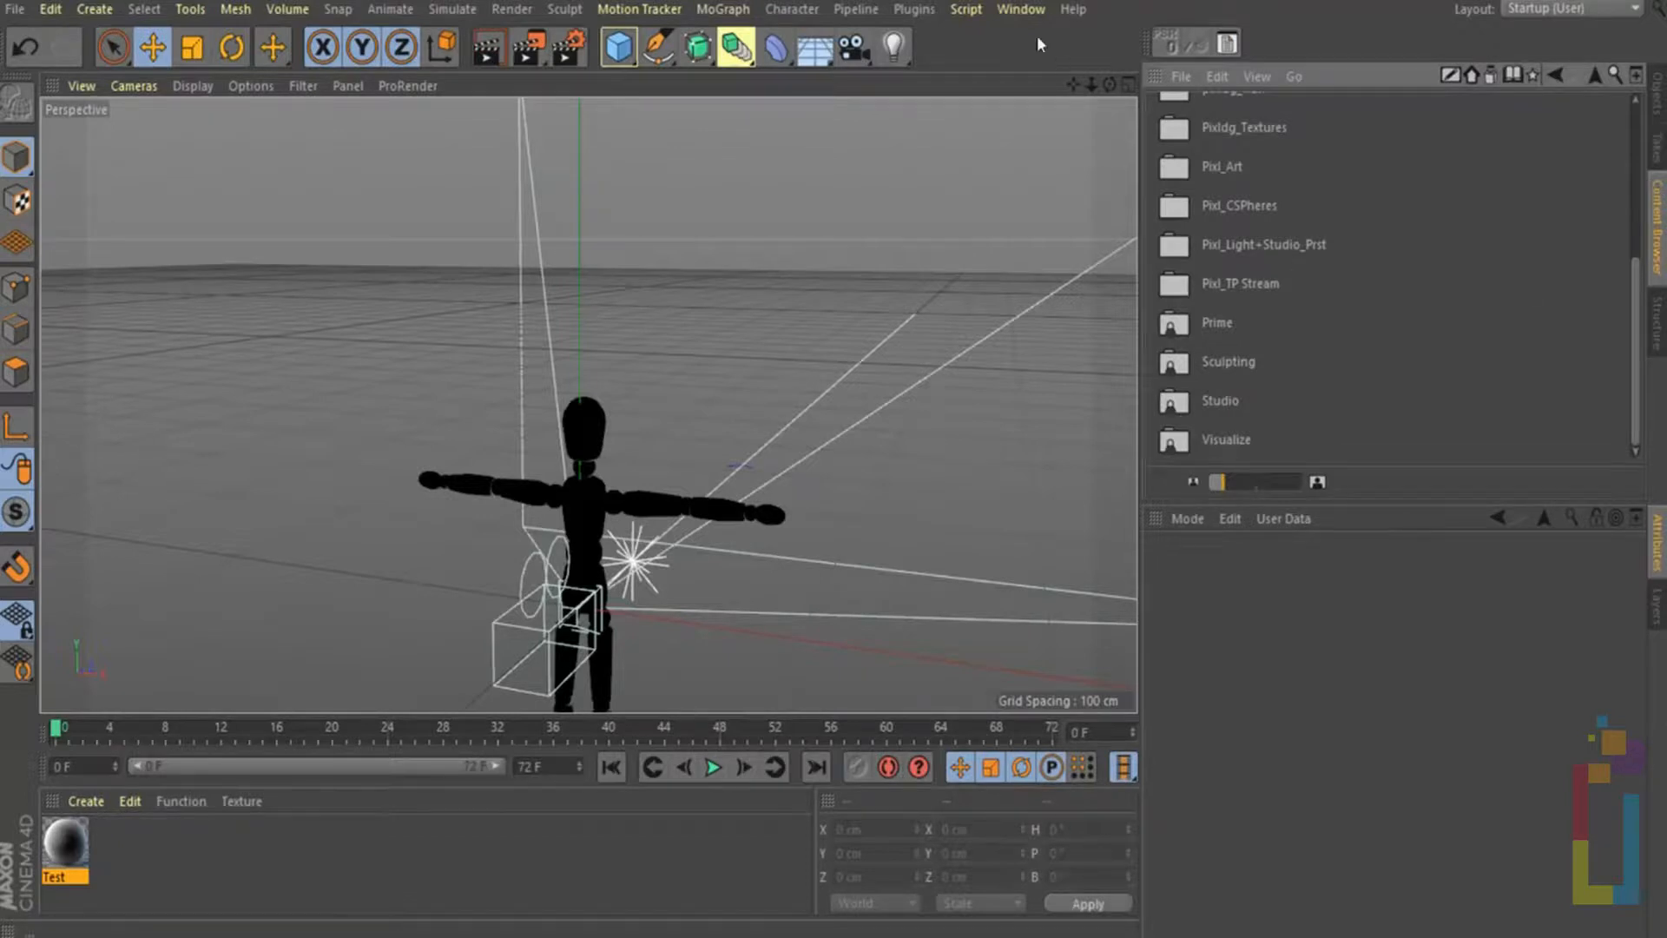
left_click(1023, 10)
mouse_move(1038, 43)
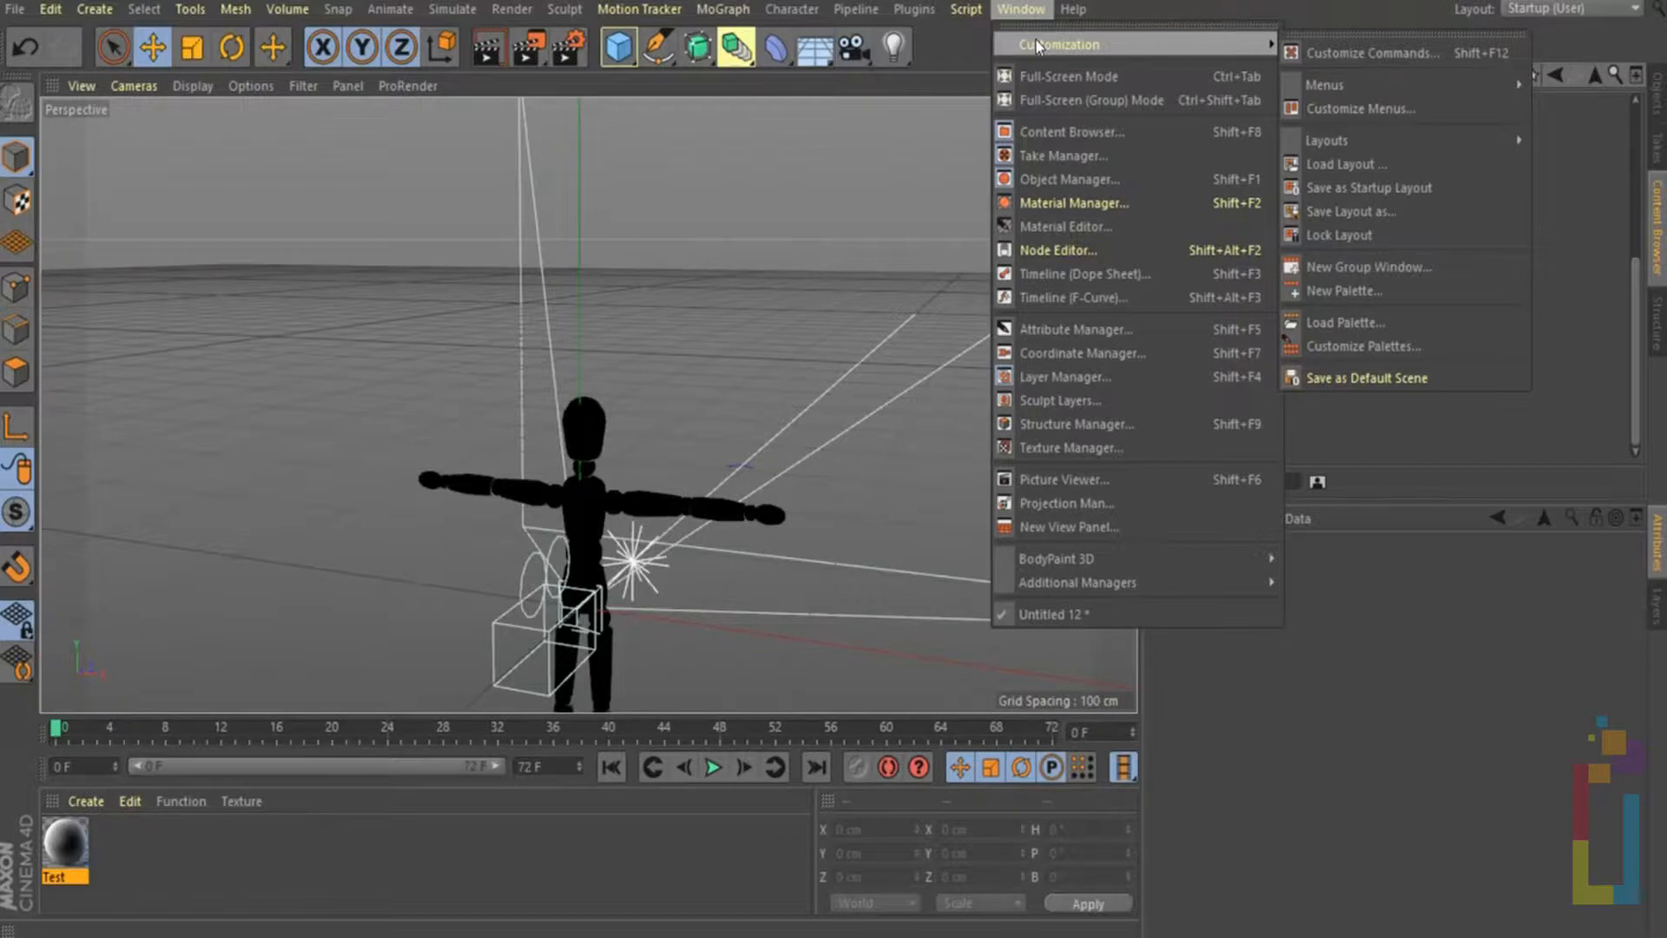
left_click(1073, 131)
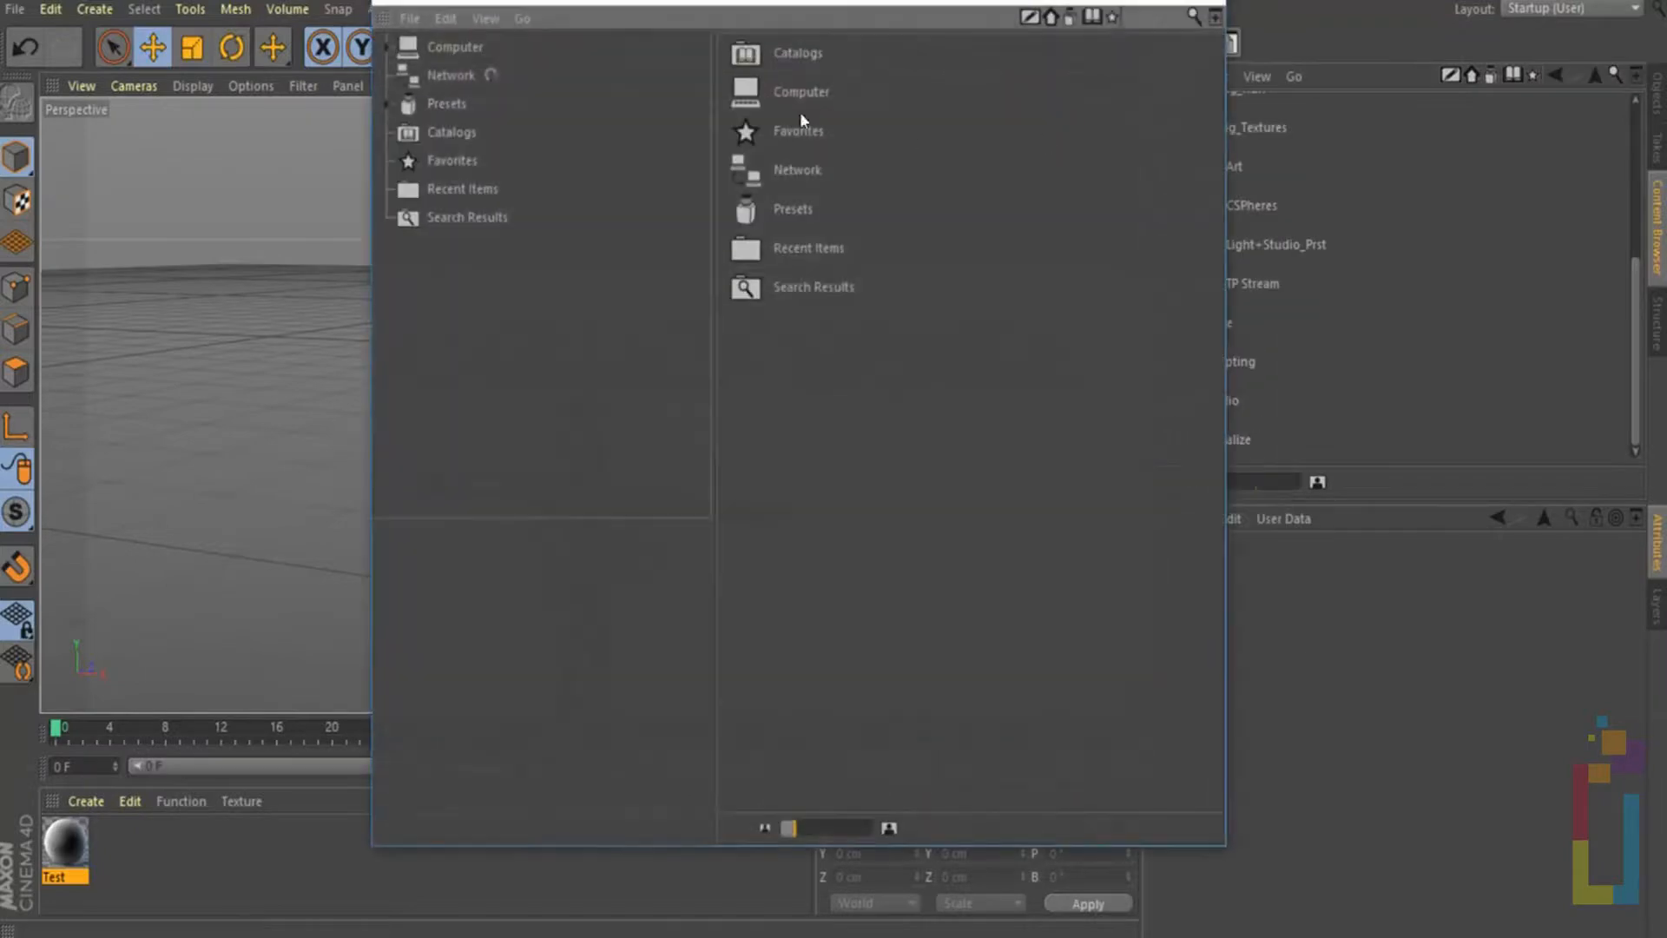
left_click(1205, 3)
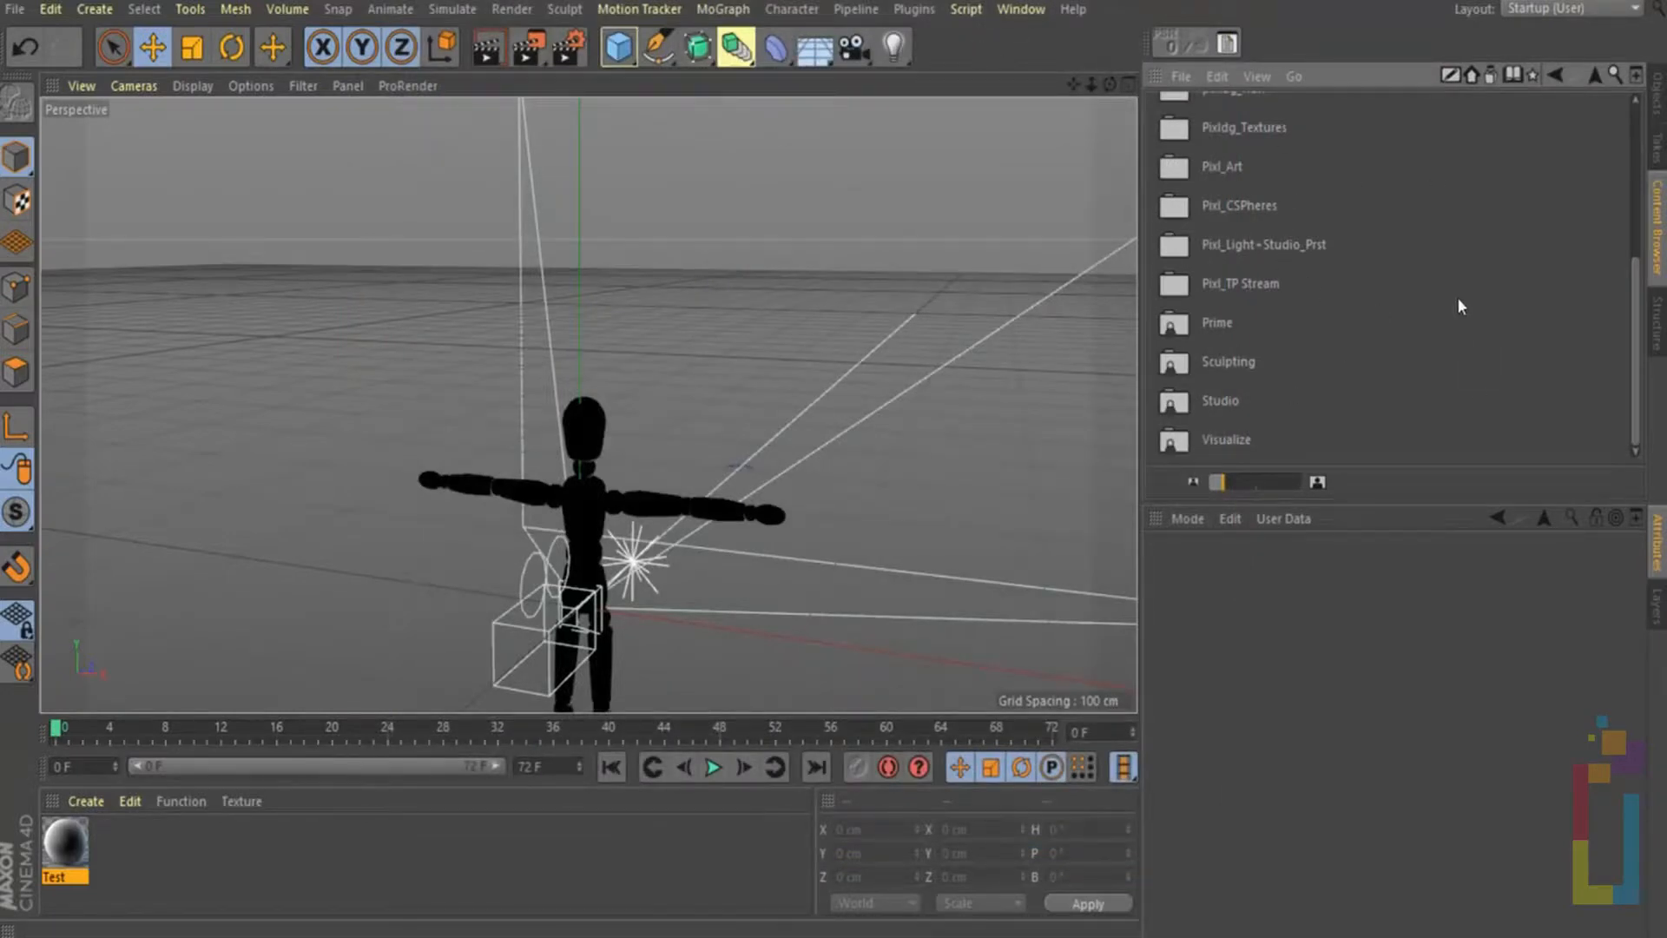
Create a new preset library named New_test
left_click(1180, 77)
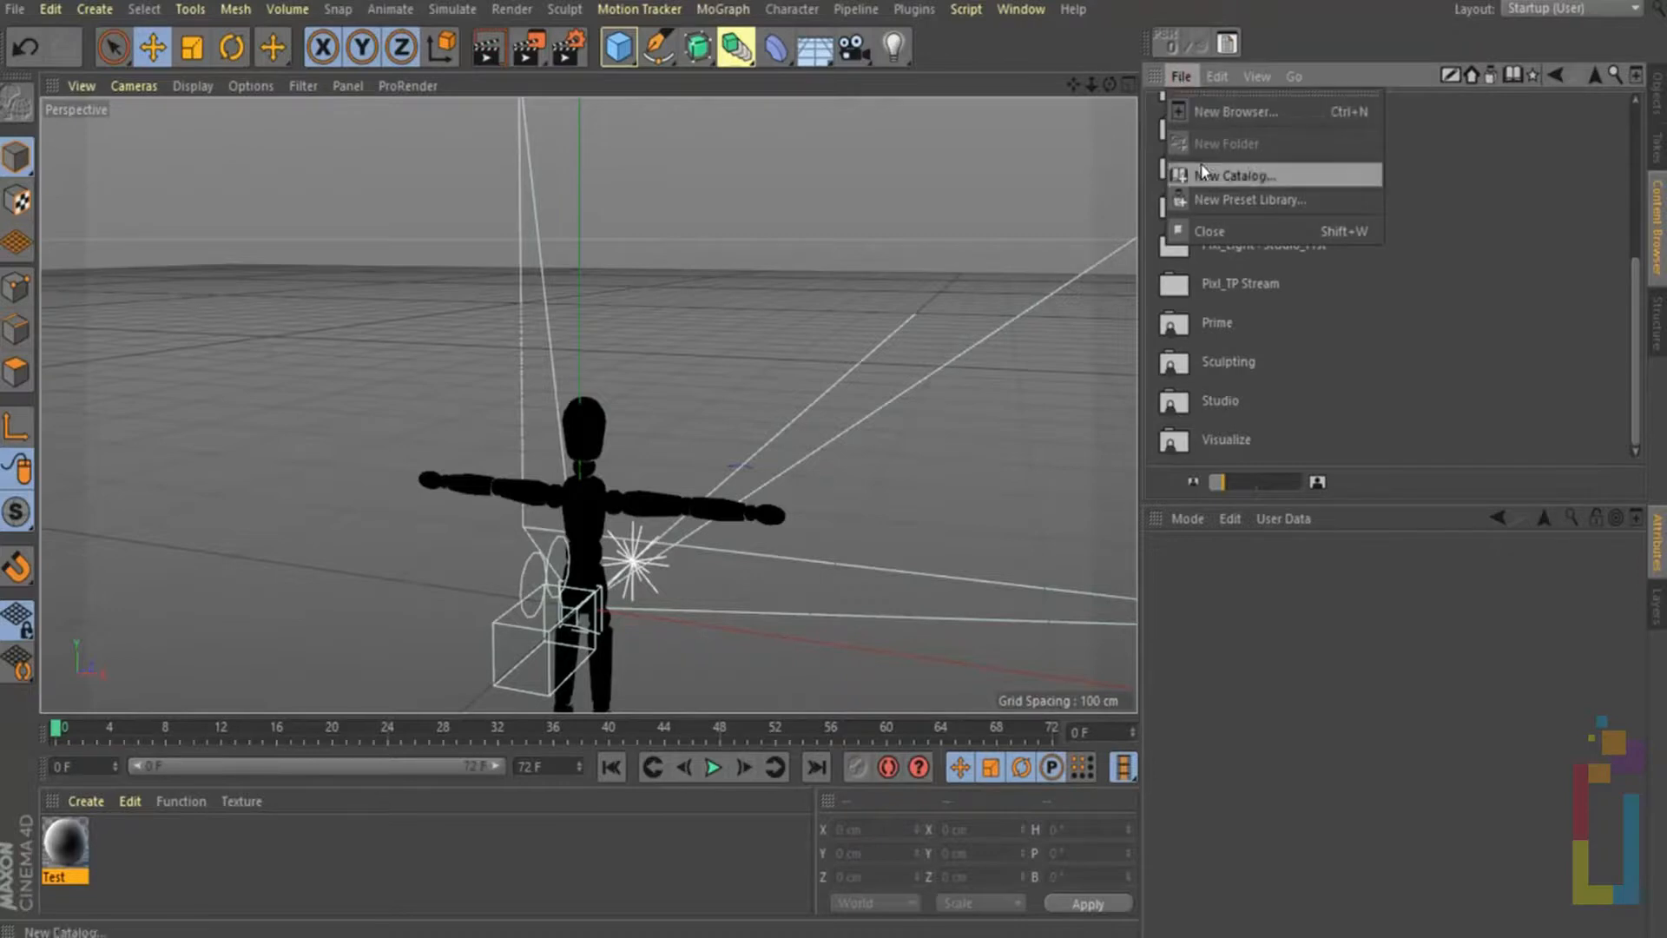
left_click(1245, 199)
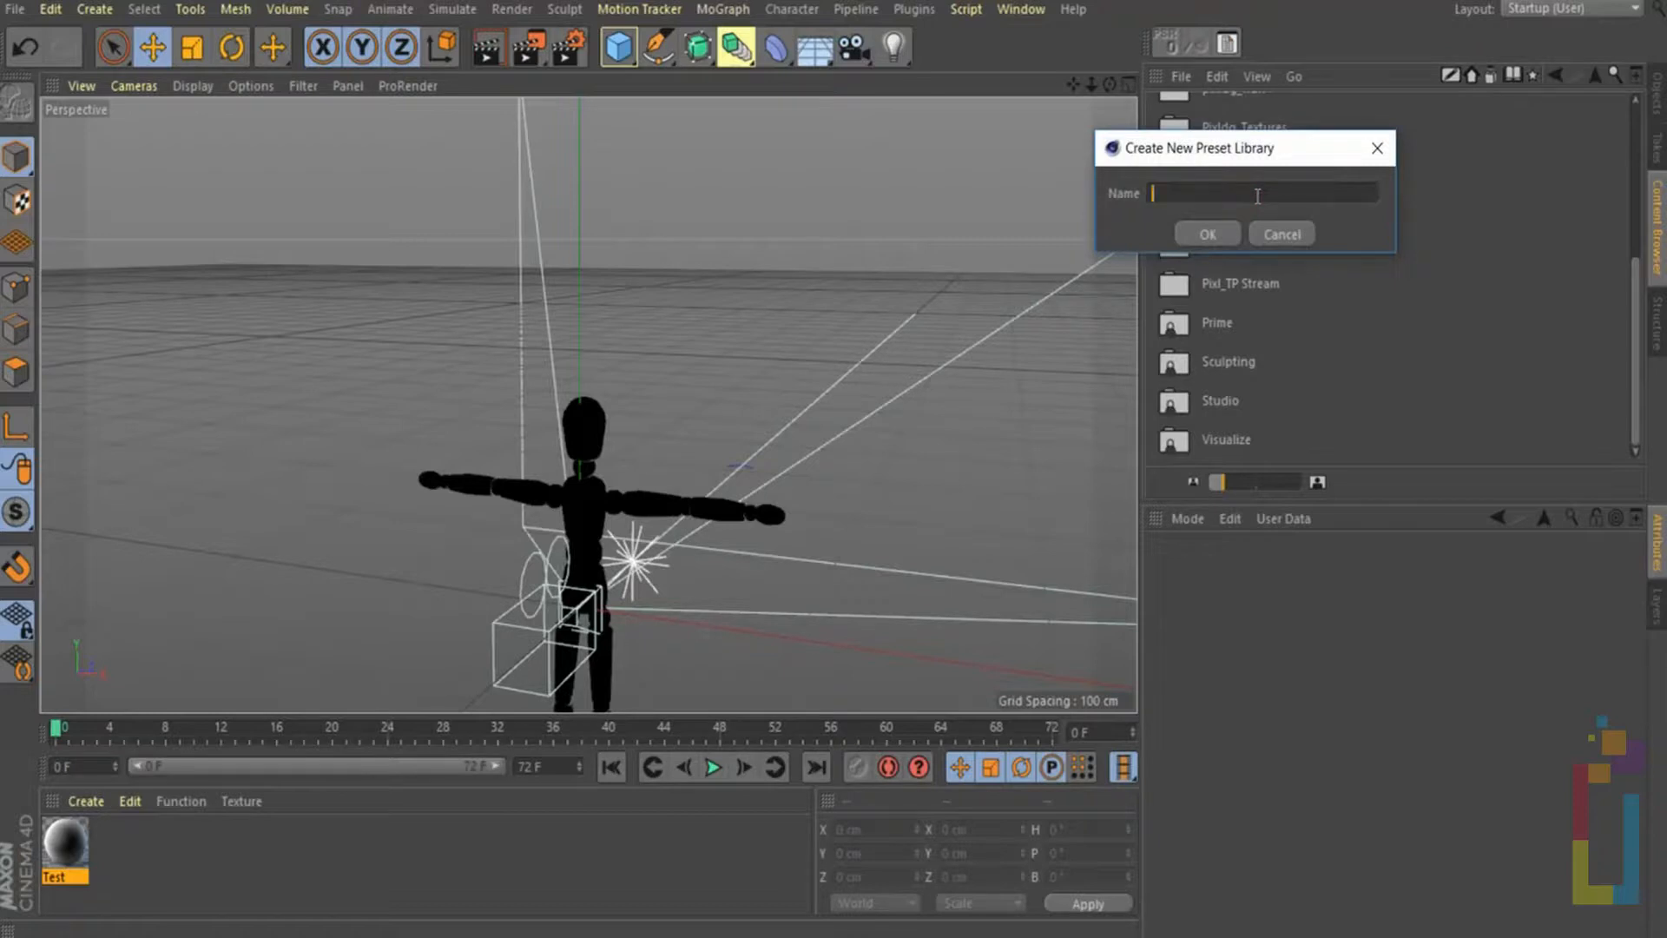
type("New_test")
left_click(1200, 232)
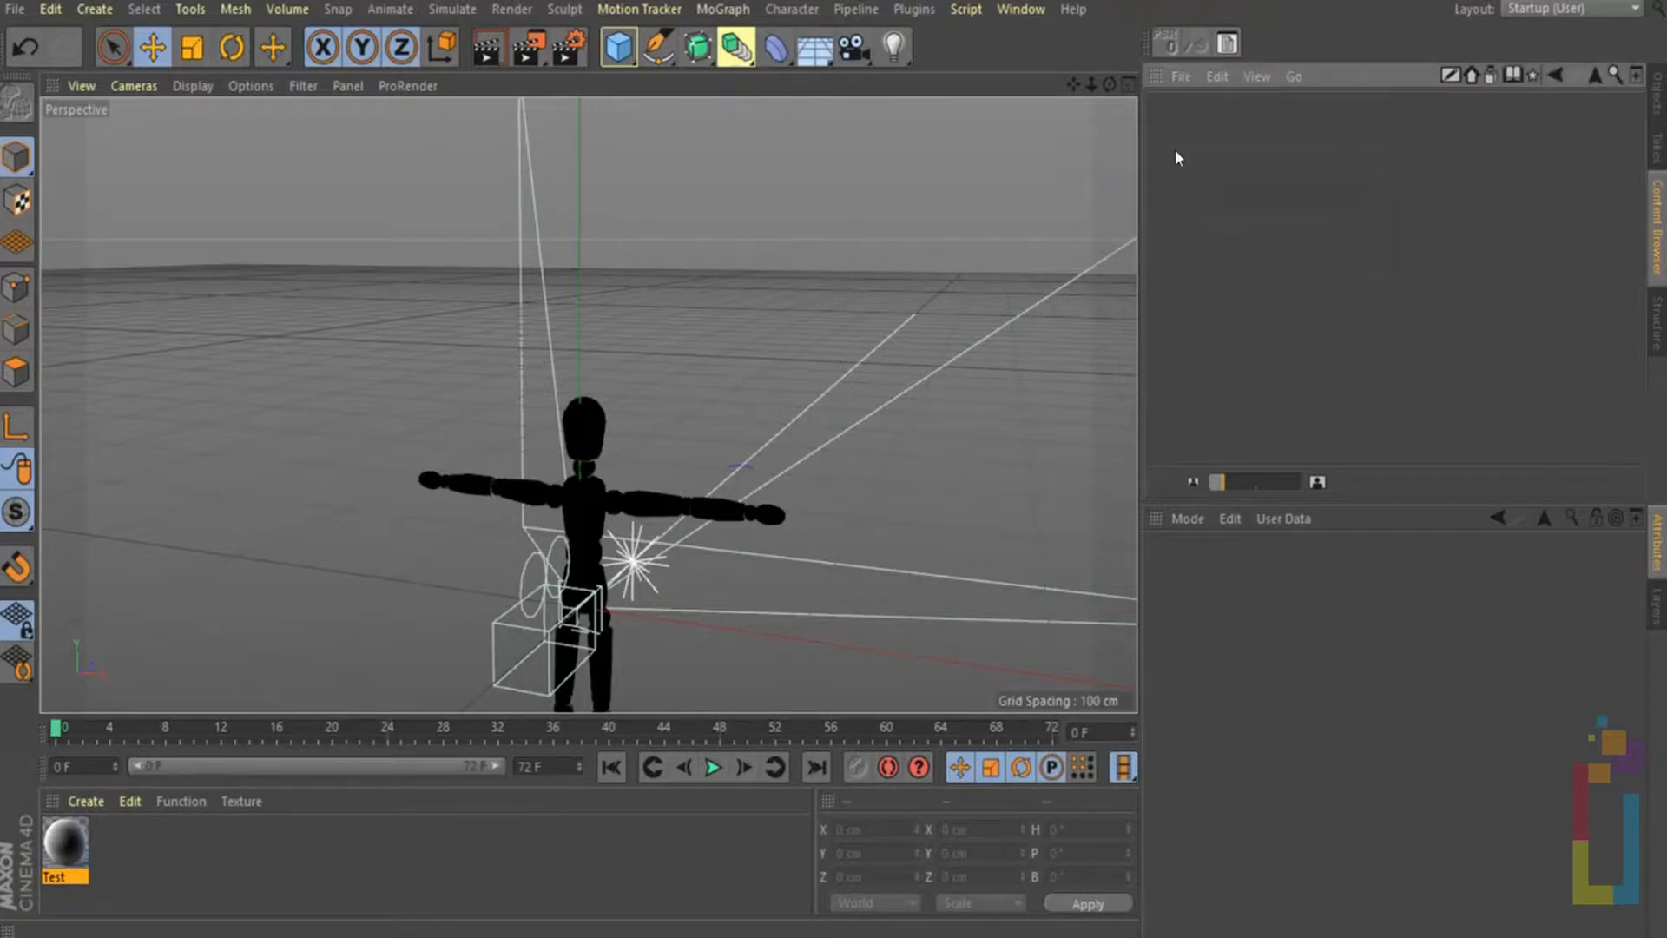
Open the New_test library from the presets list and store the Test material in it
left_click(1592, 76)
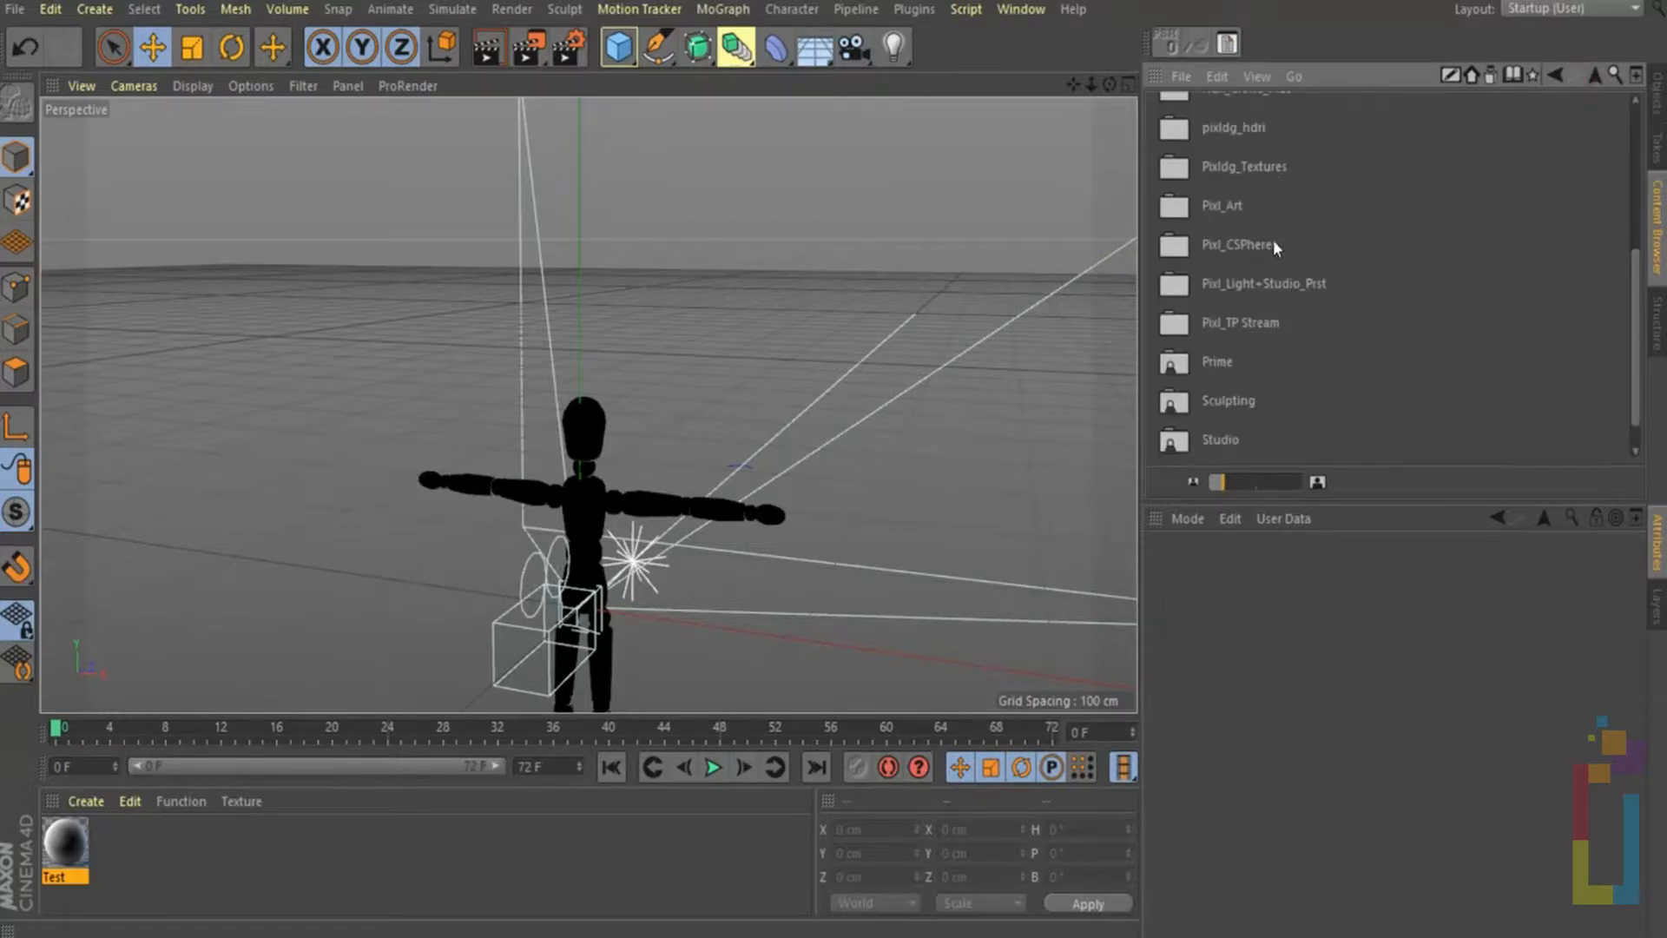
left_click_drag(1629, 335, 1640, 290)
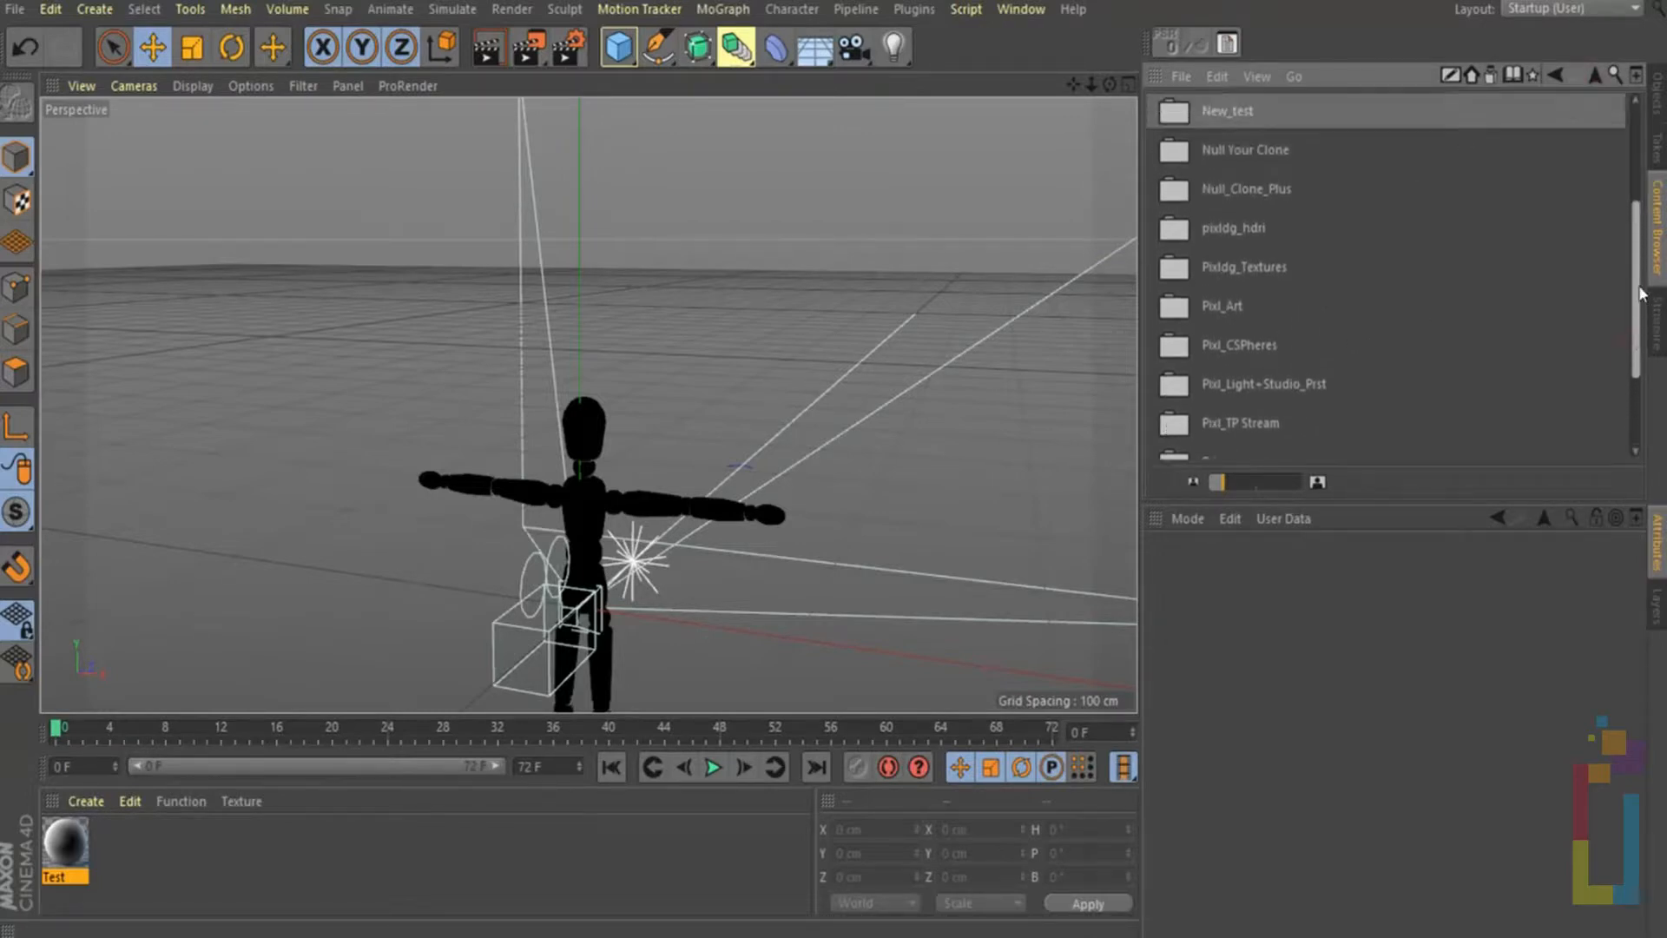
scroll(1313, 145, "up", 2)
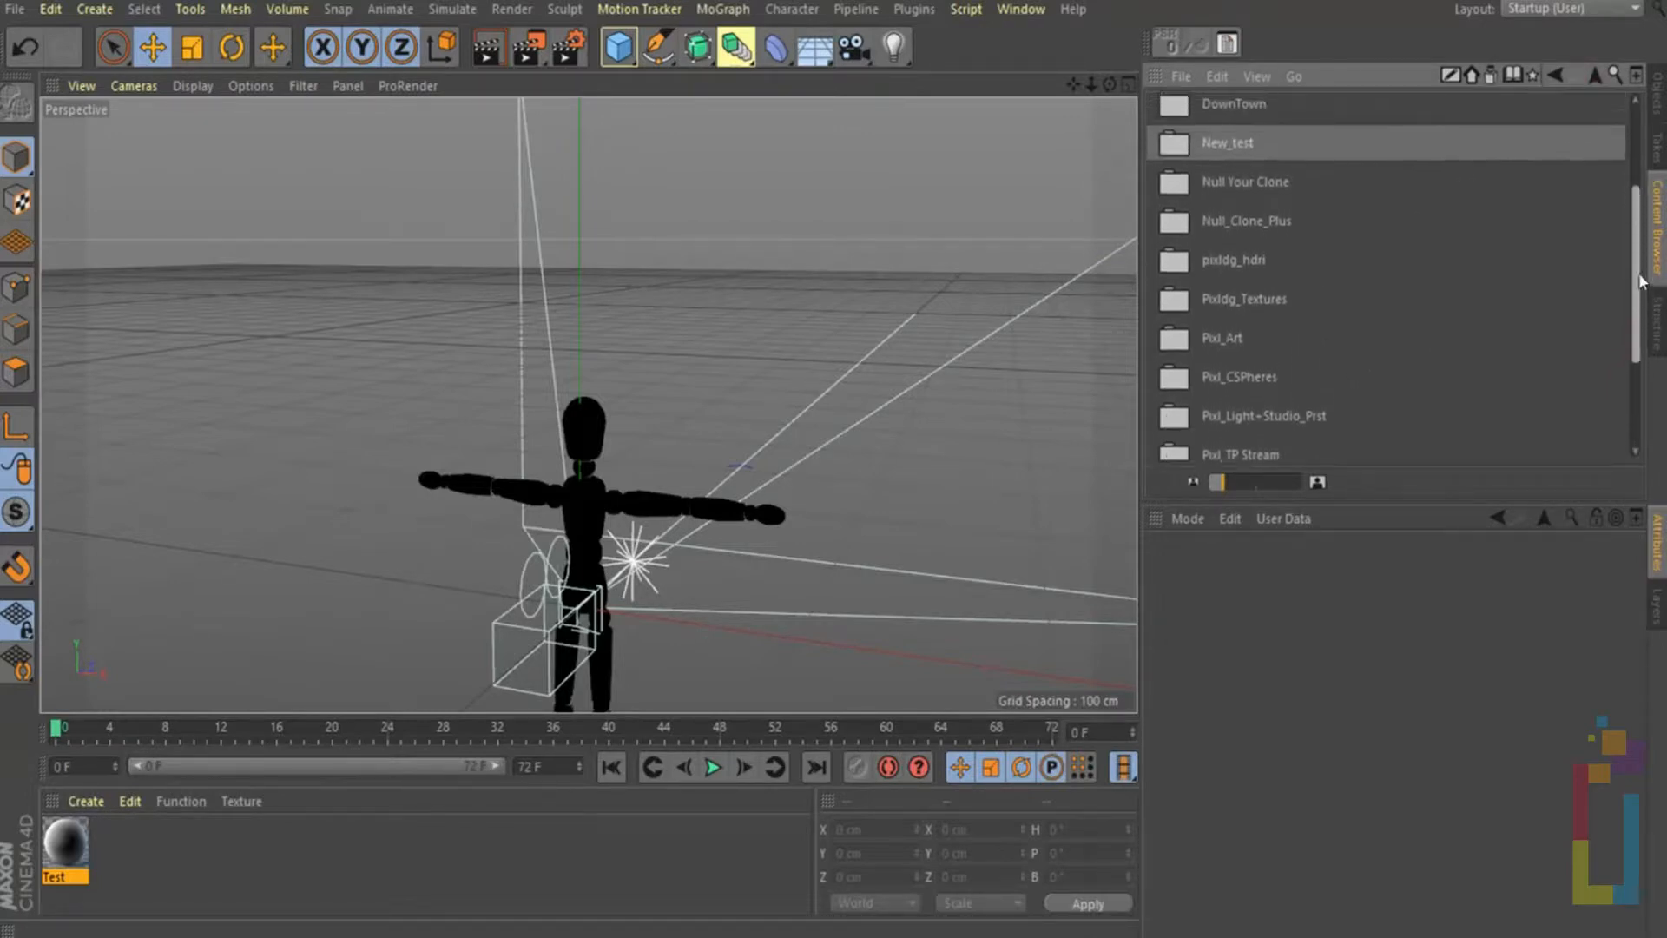
double_click(1247, 156)
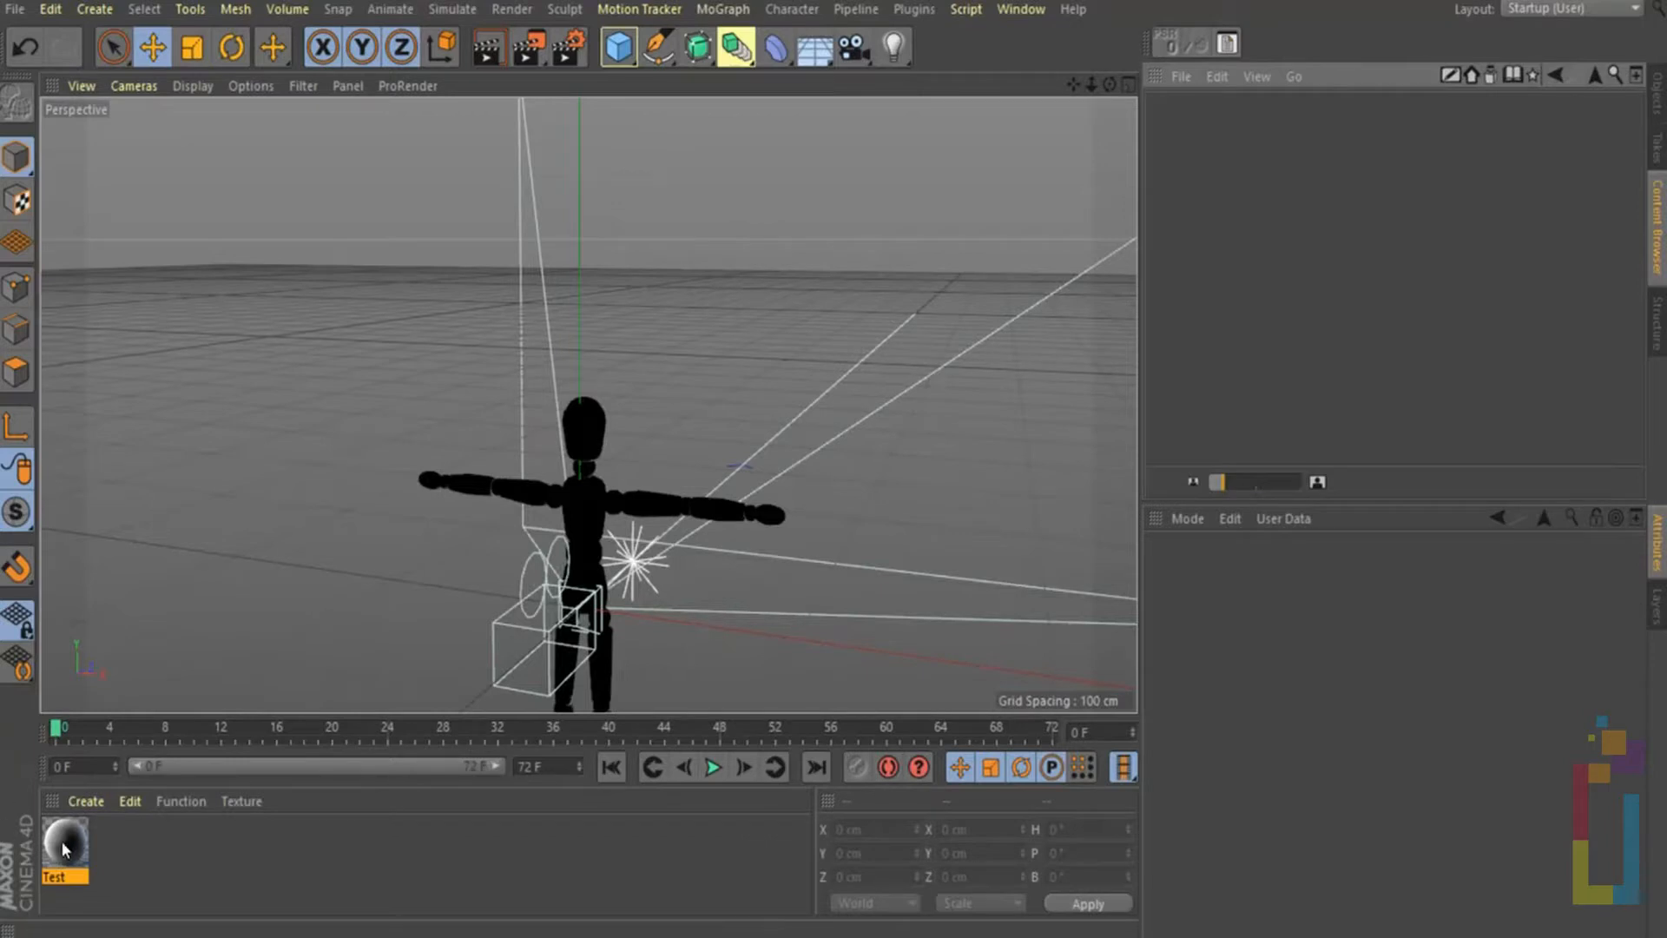
left_click_drag(68, 849, 1266, 227)
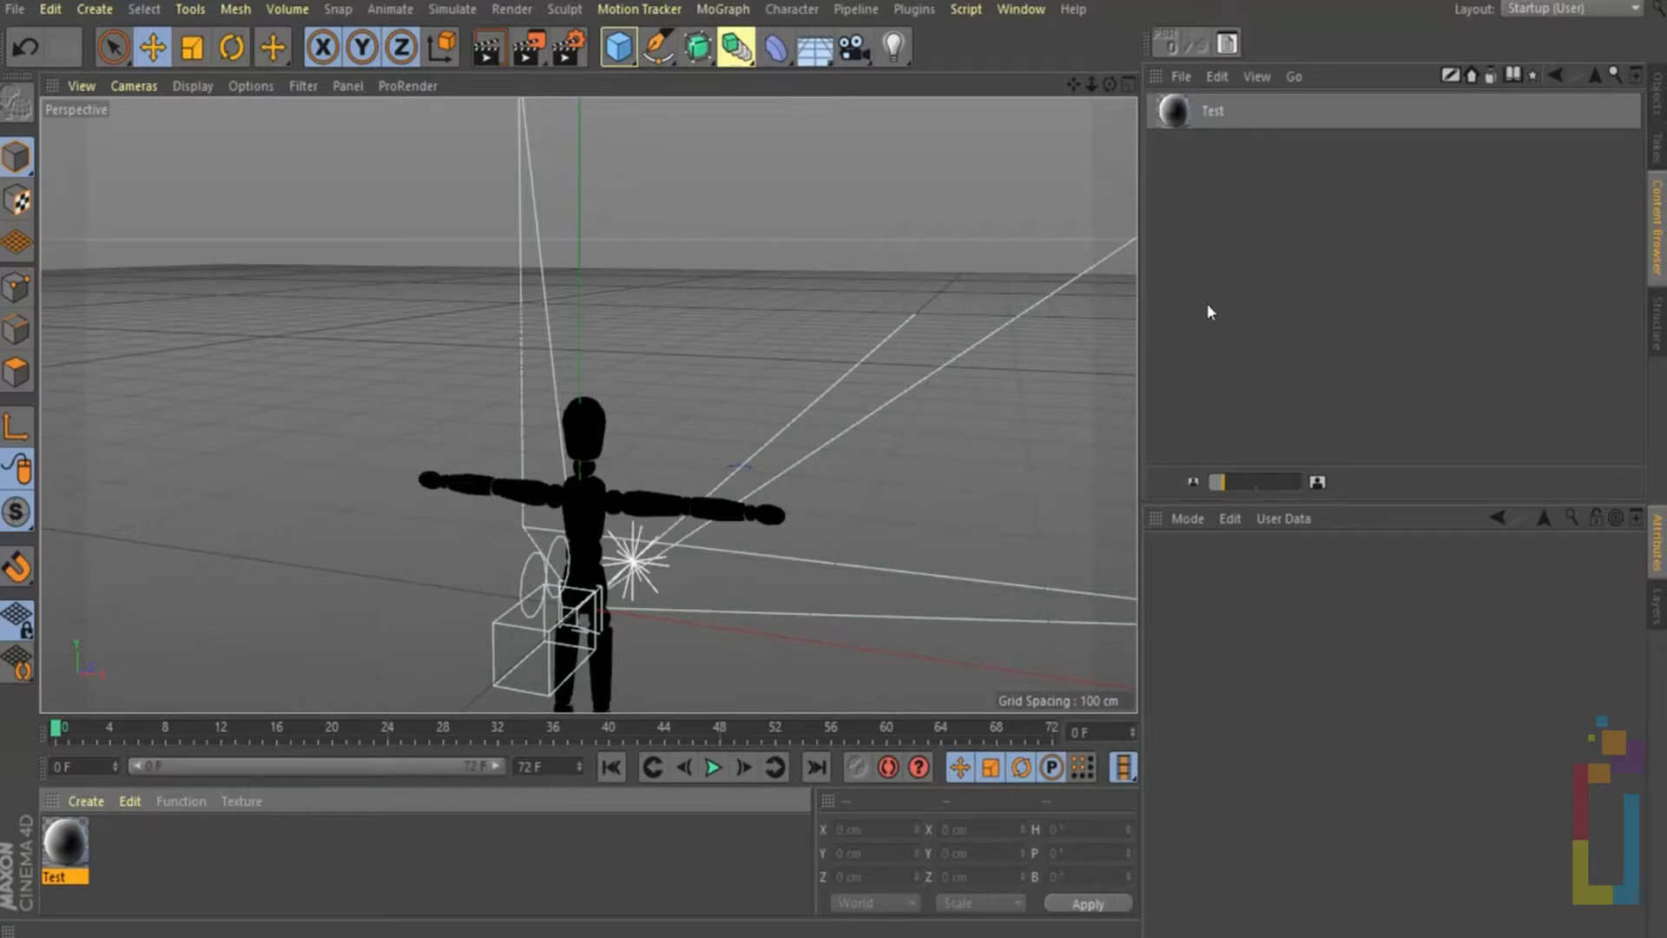
Add the Figure and Light objects to the New_test library and return to the presets list
left_click(1658, 96)
left_click(1190, 153)
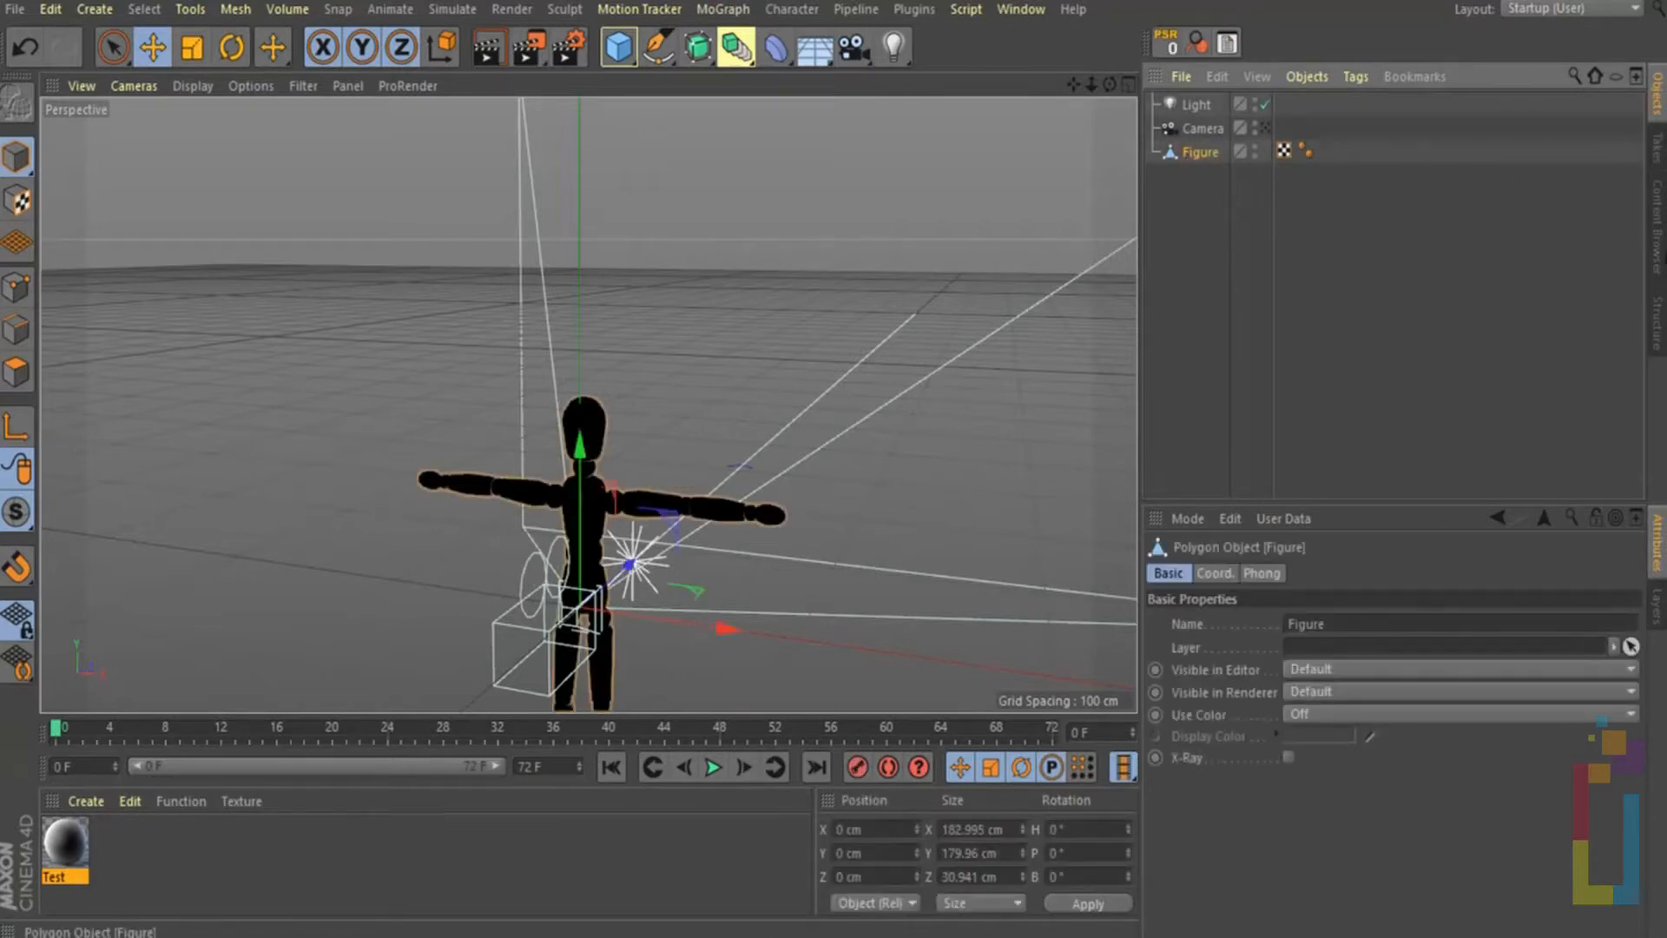
left_click(1659, 259)
left_click_drag(1264, 169, 1254, 174)
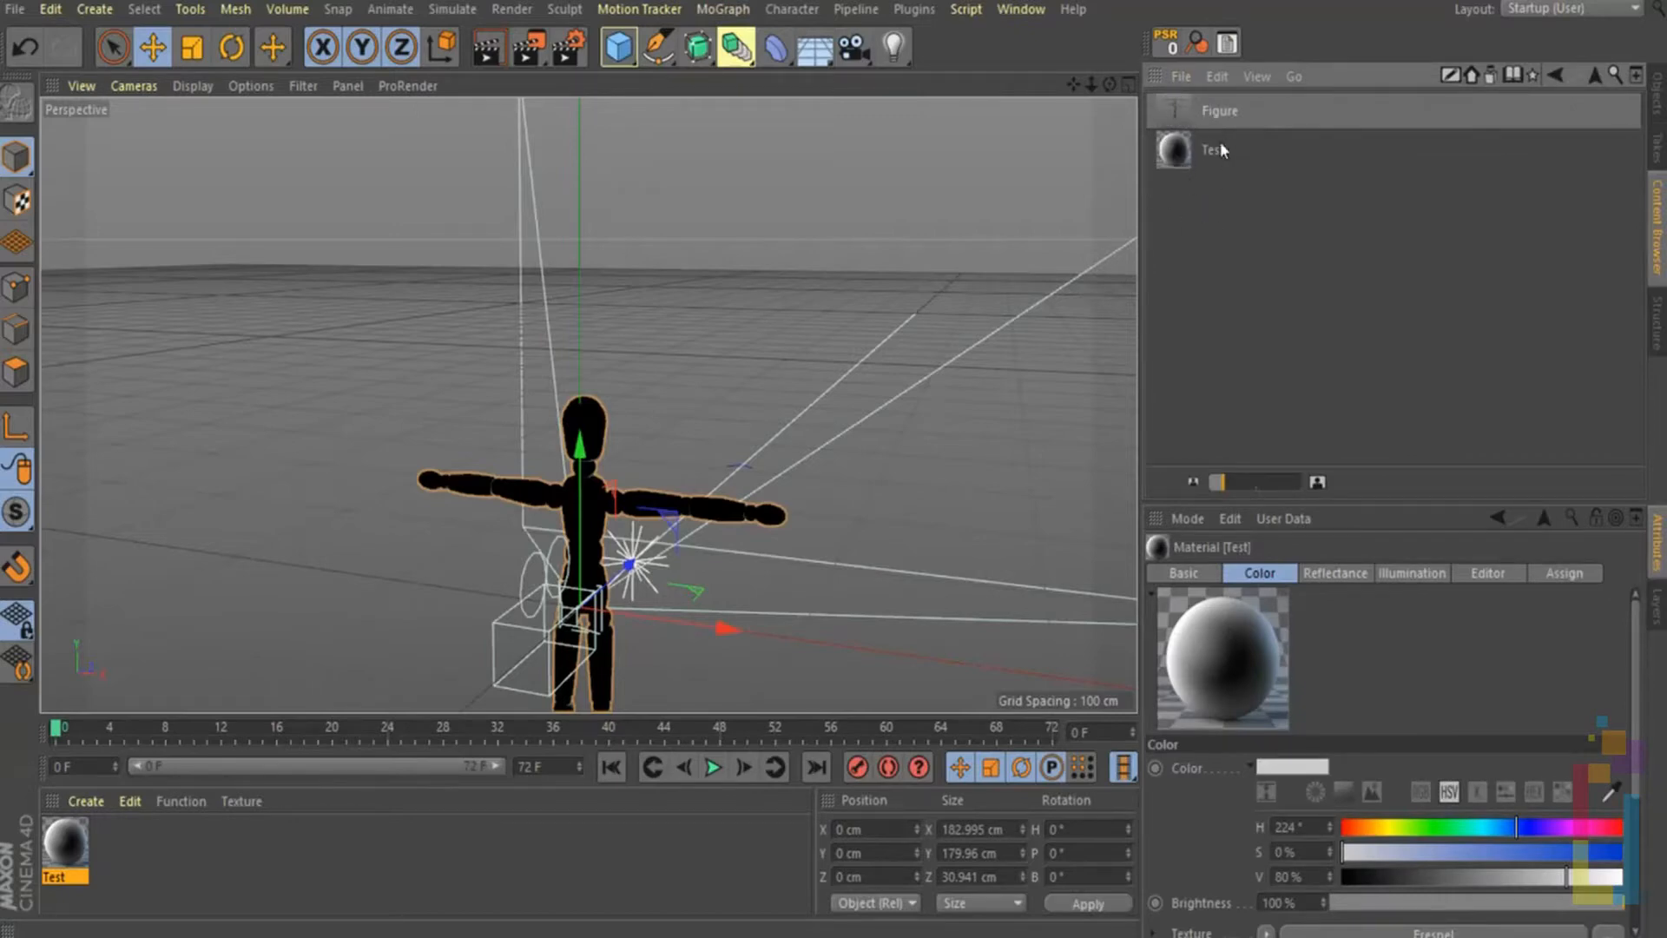
left_click(1658, 98)
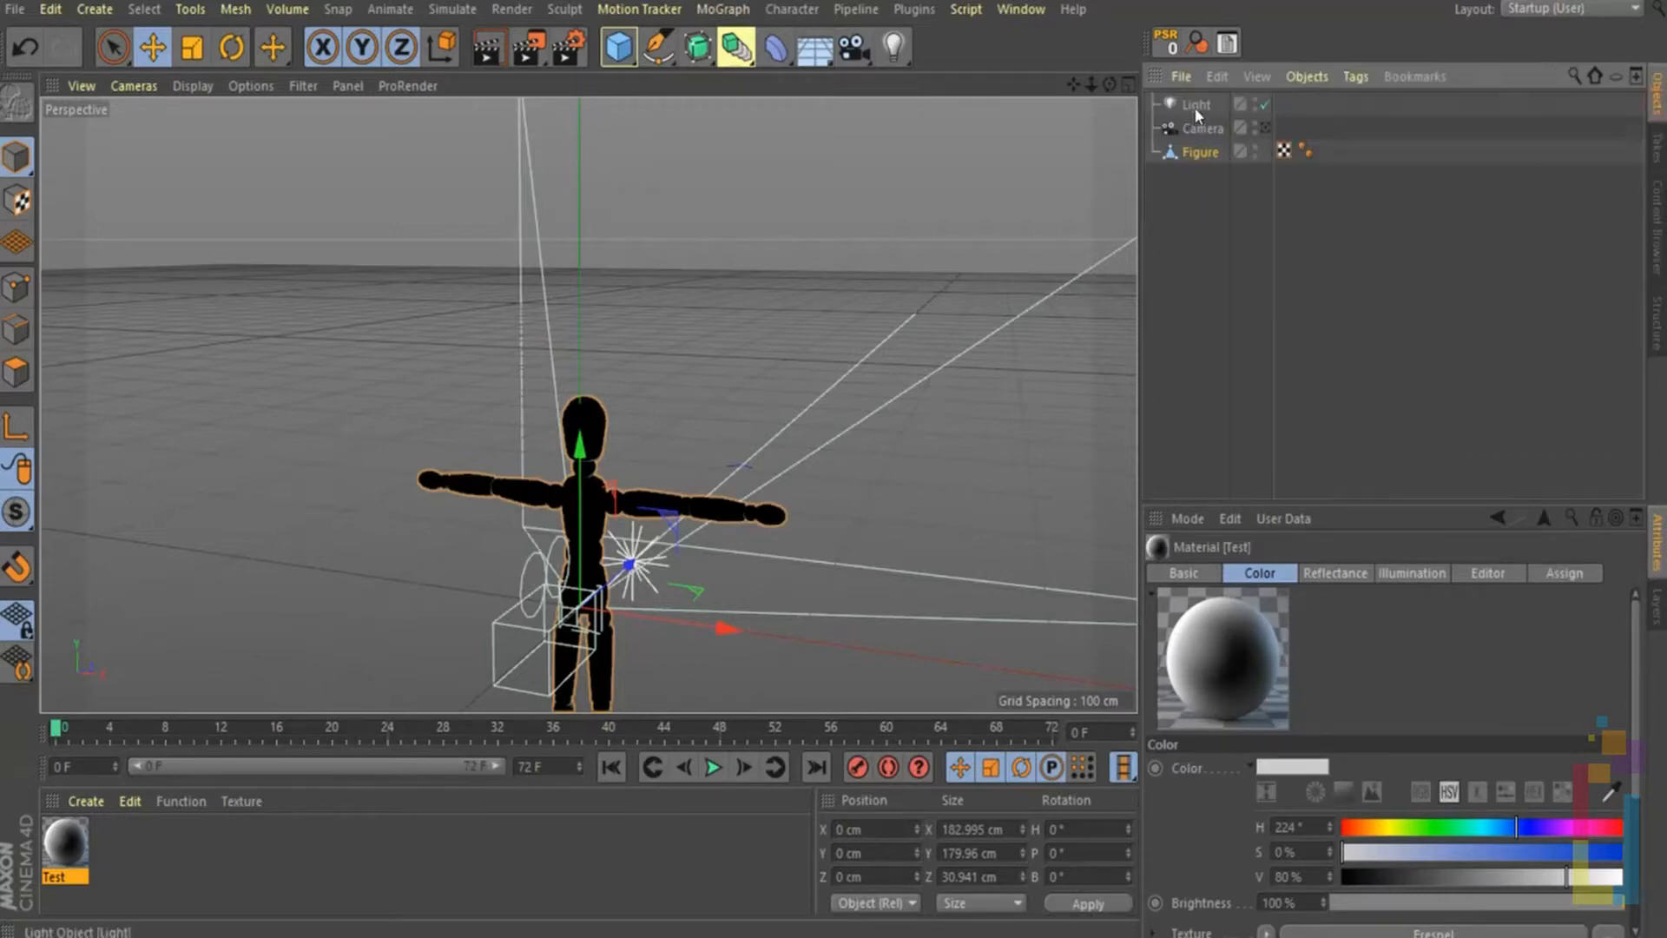
left_click_drag(1659, 217, 1240, 189)
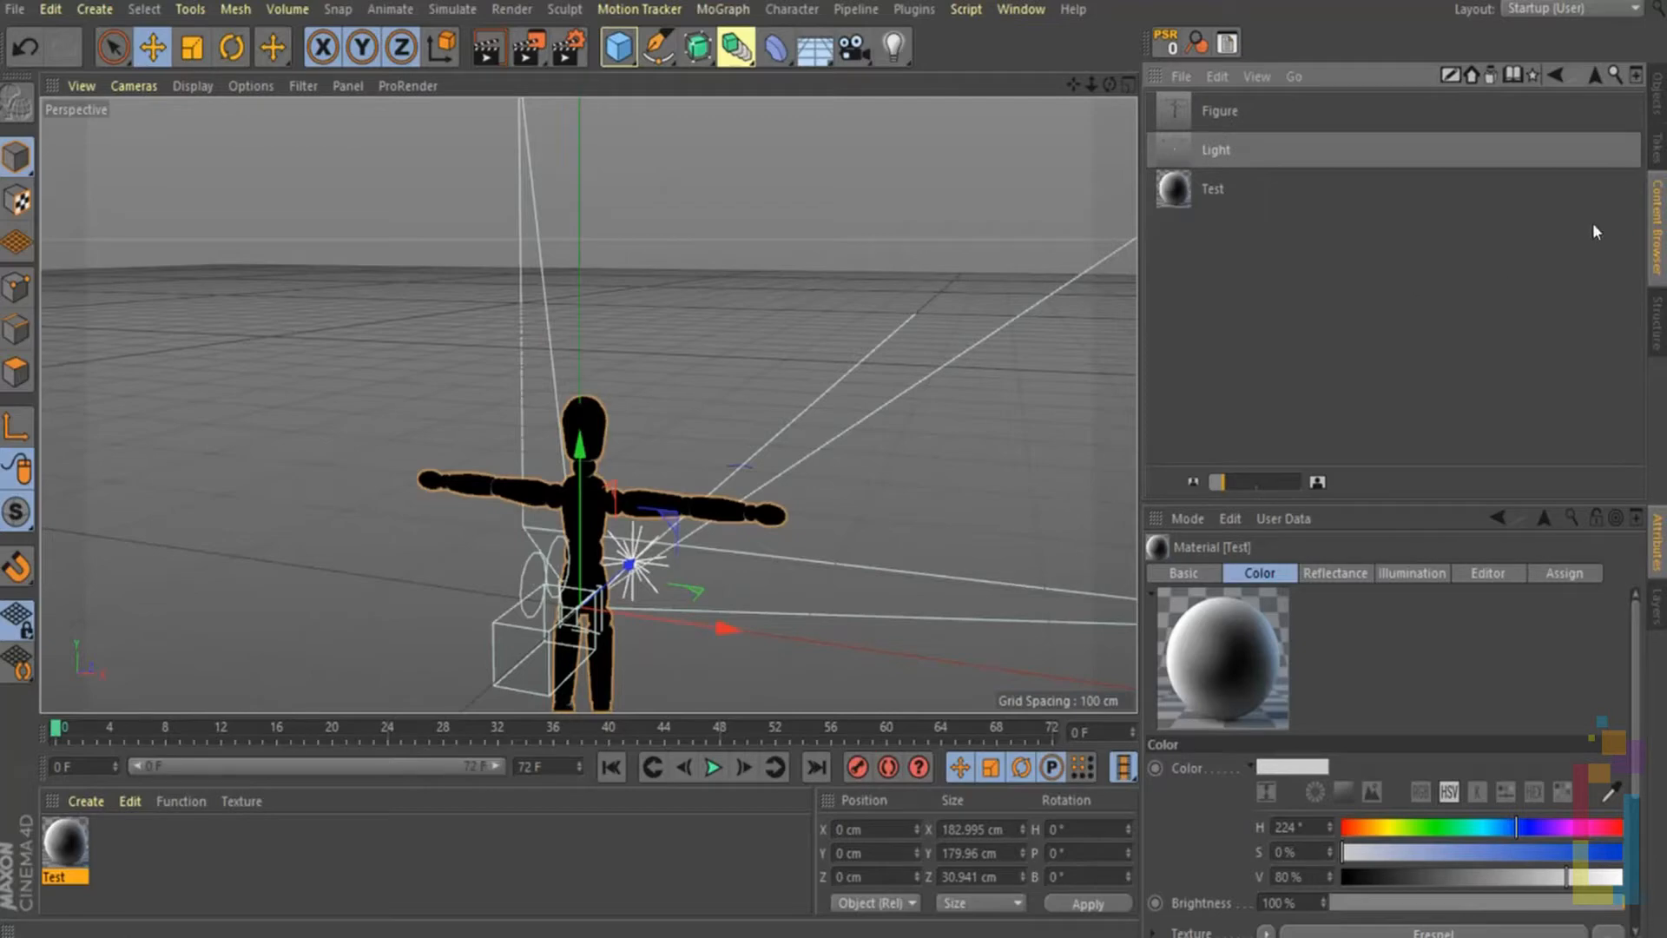
left_click(1594, 77)
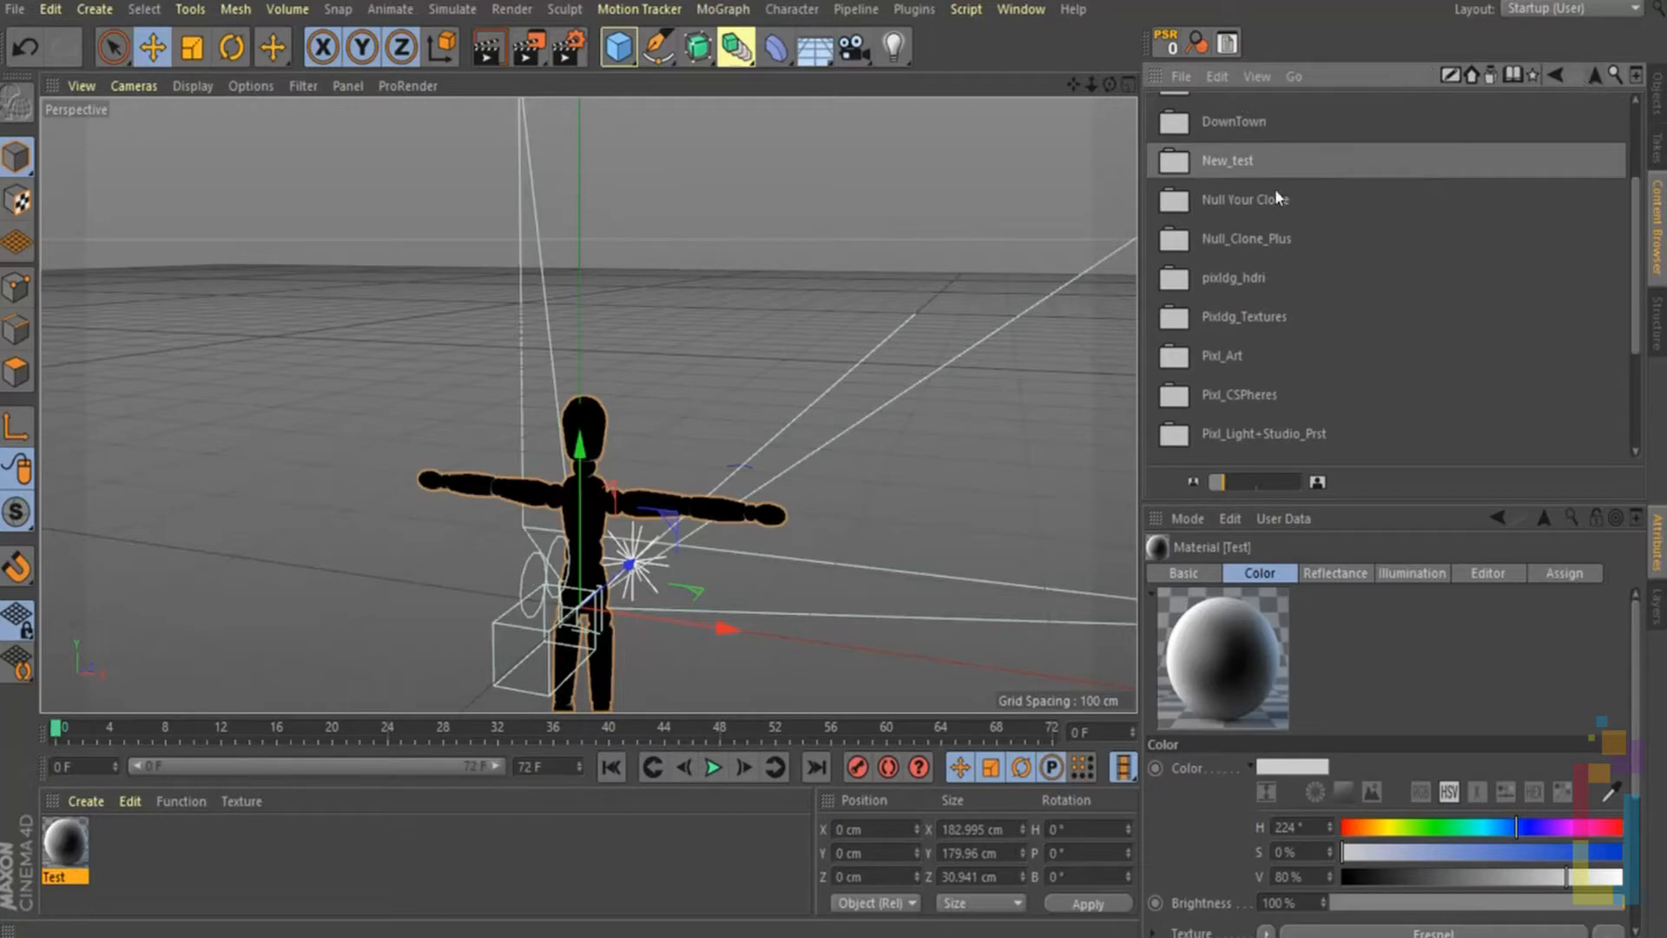
left_click(50, 8)
left_click(100, 384)
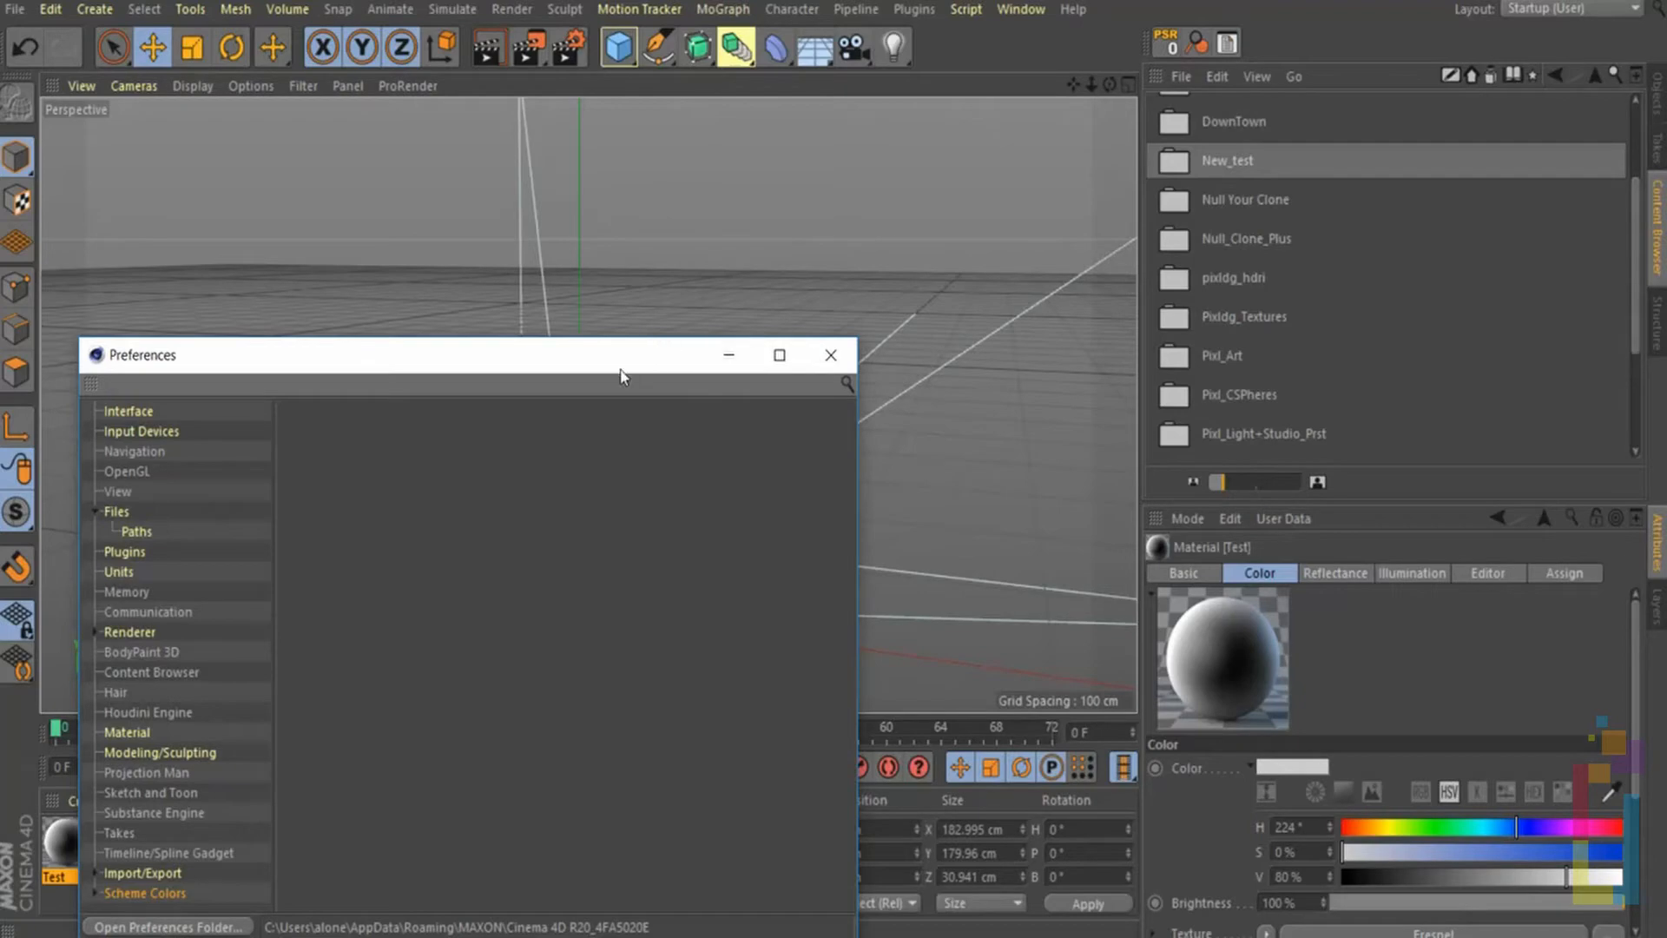
left_click(831, 354)
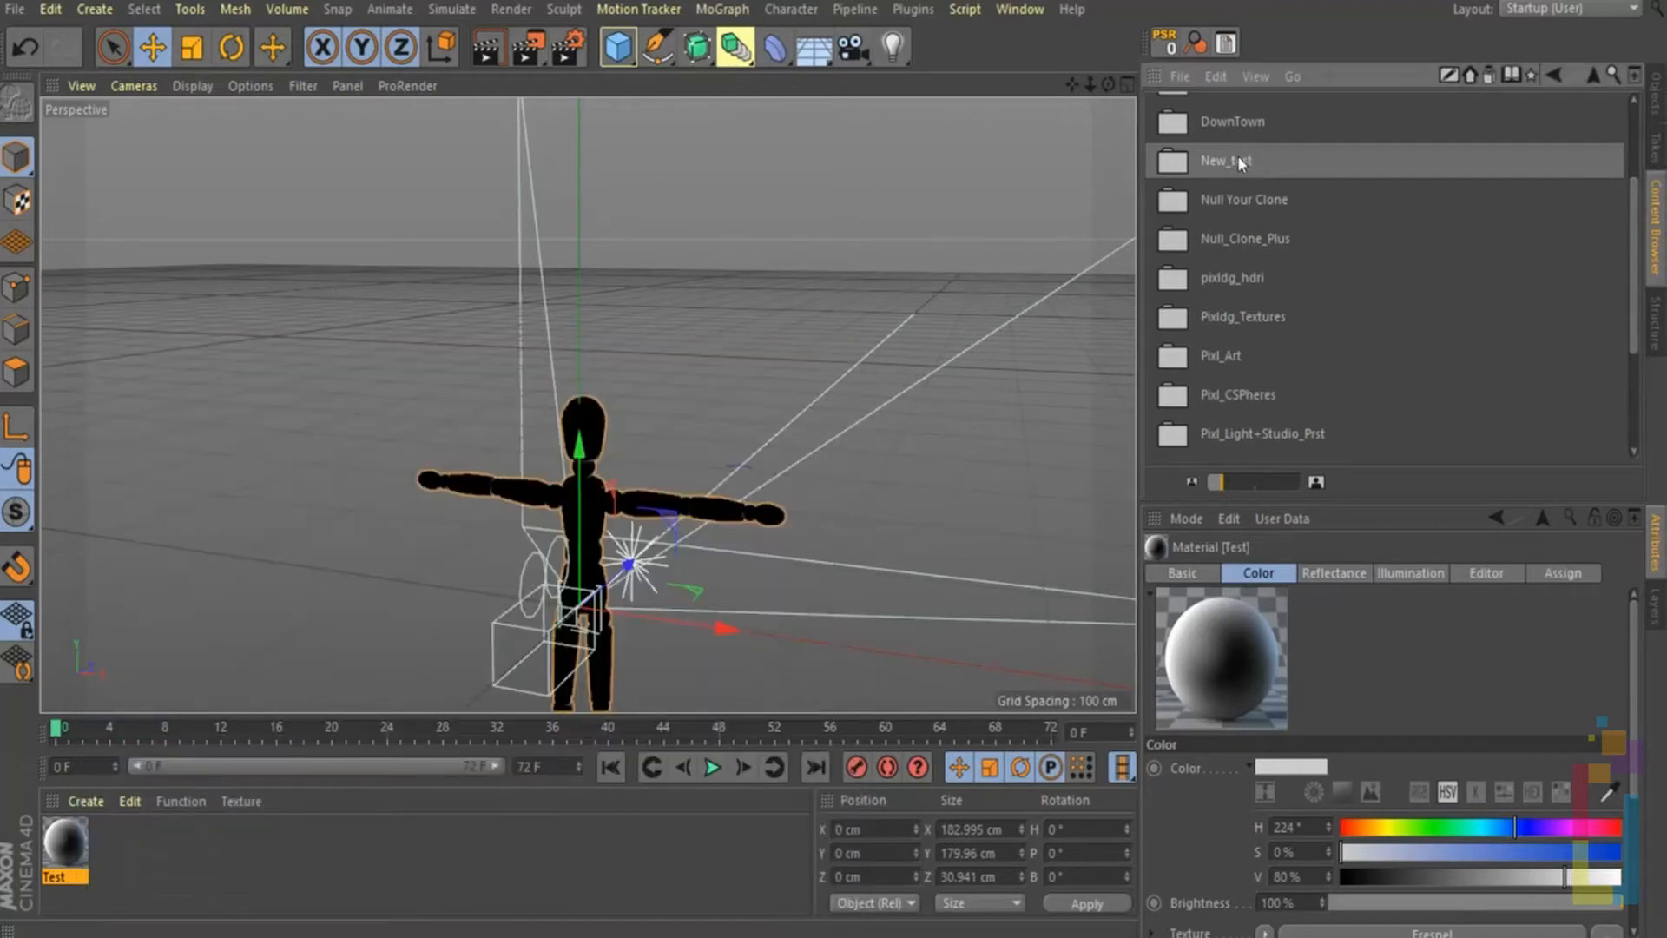
Open the preferences folder from the Preferences and locate new_test.lib4d in the library's browser subfolder
left_click(50, 9)
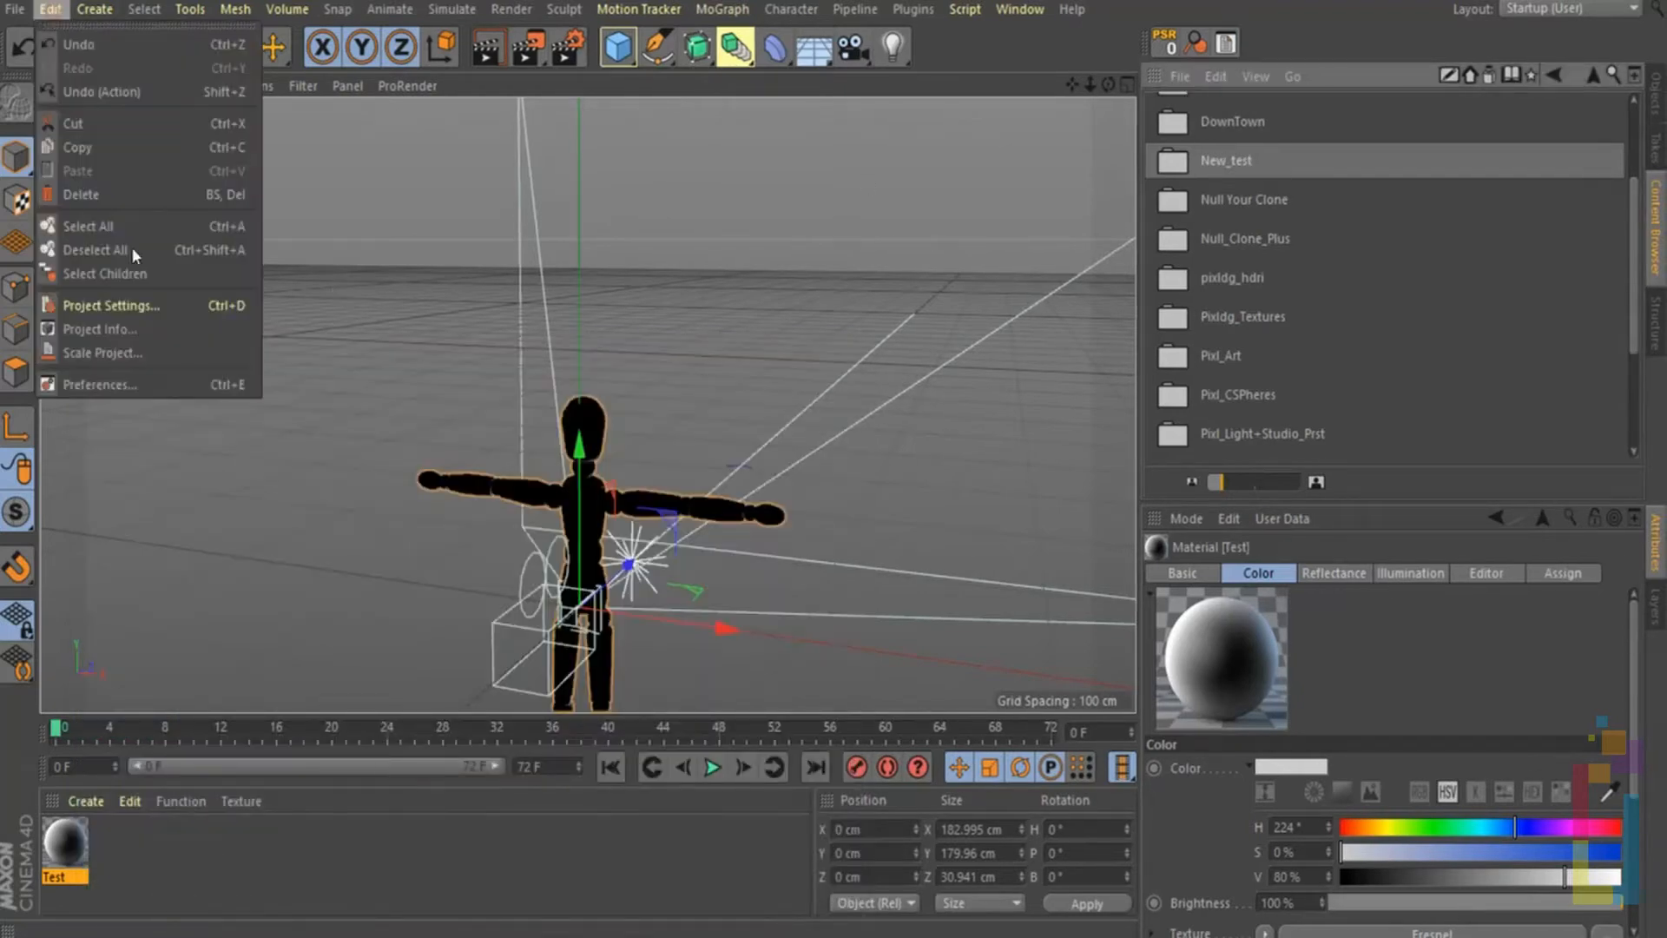
left_click(86, 386)
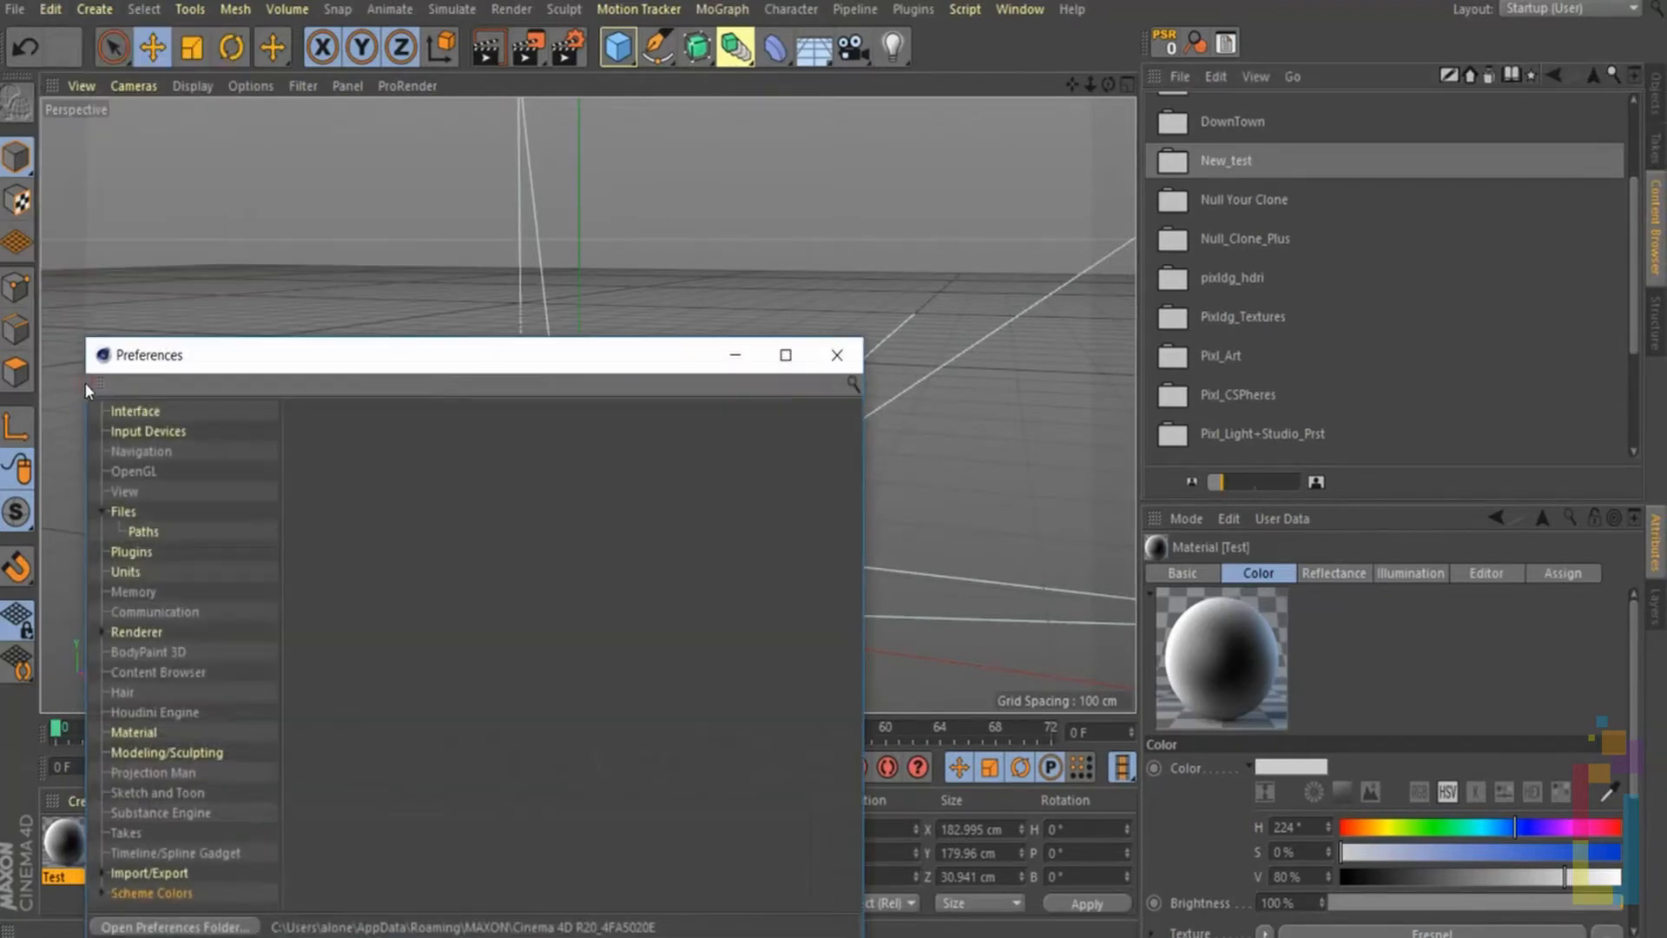
left_click(207, 929)
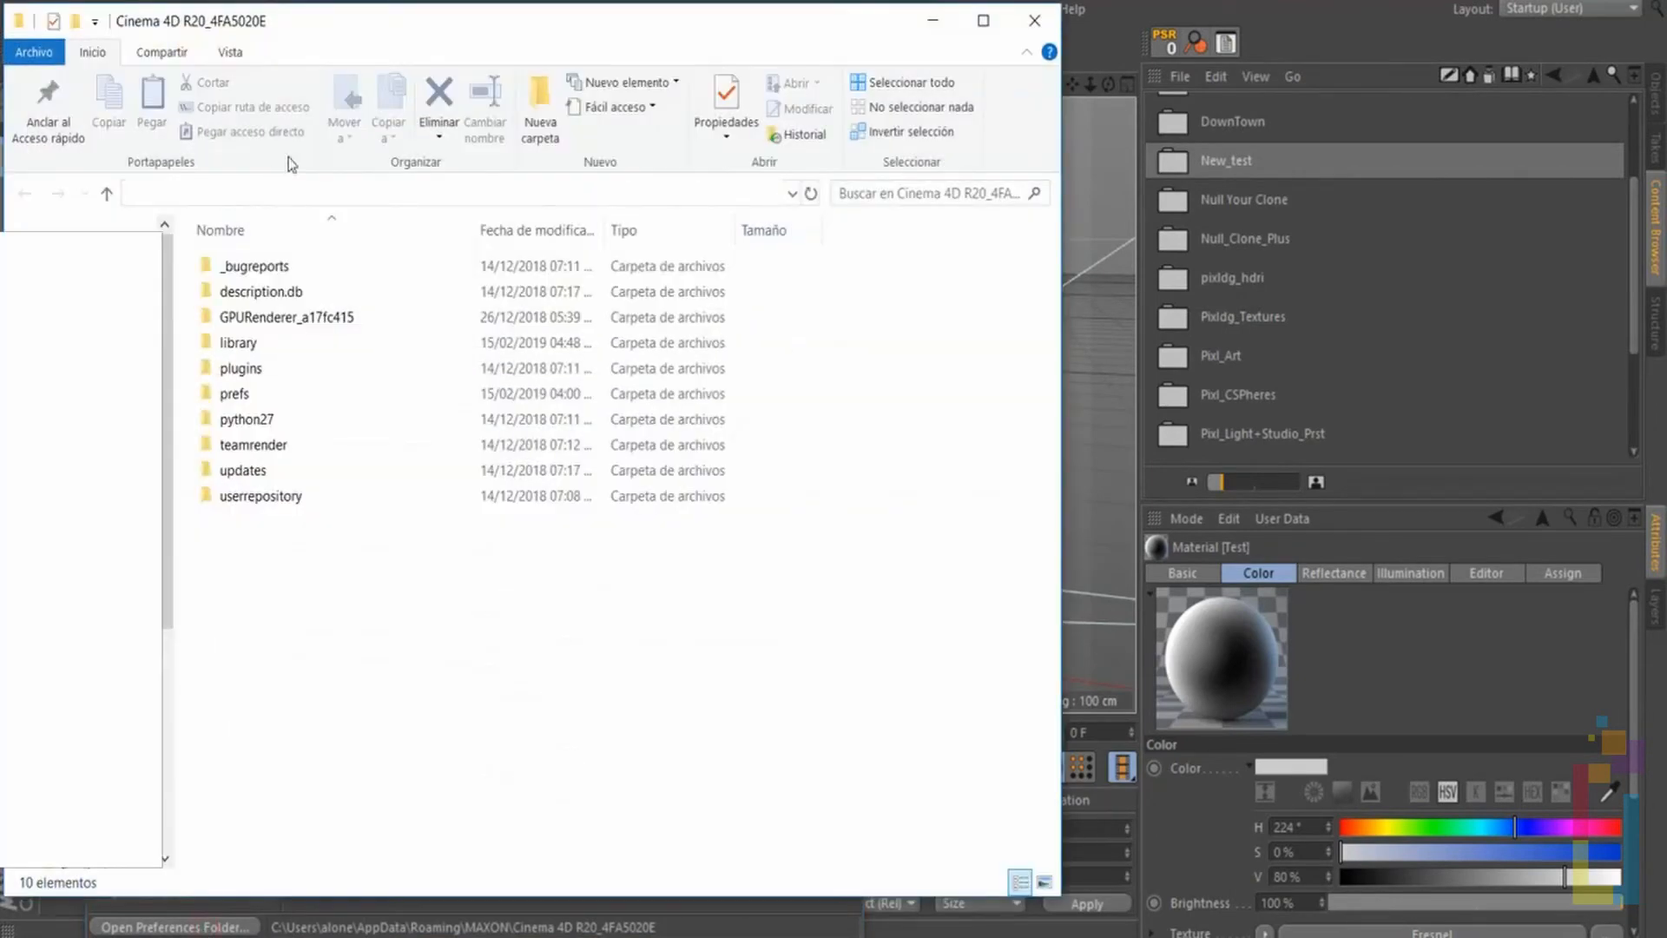
double_click(247, 346)
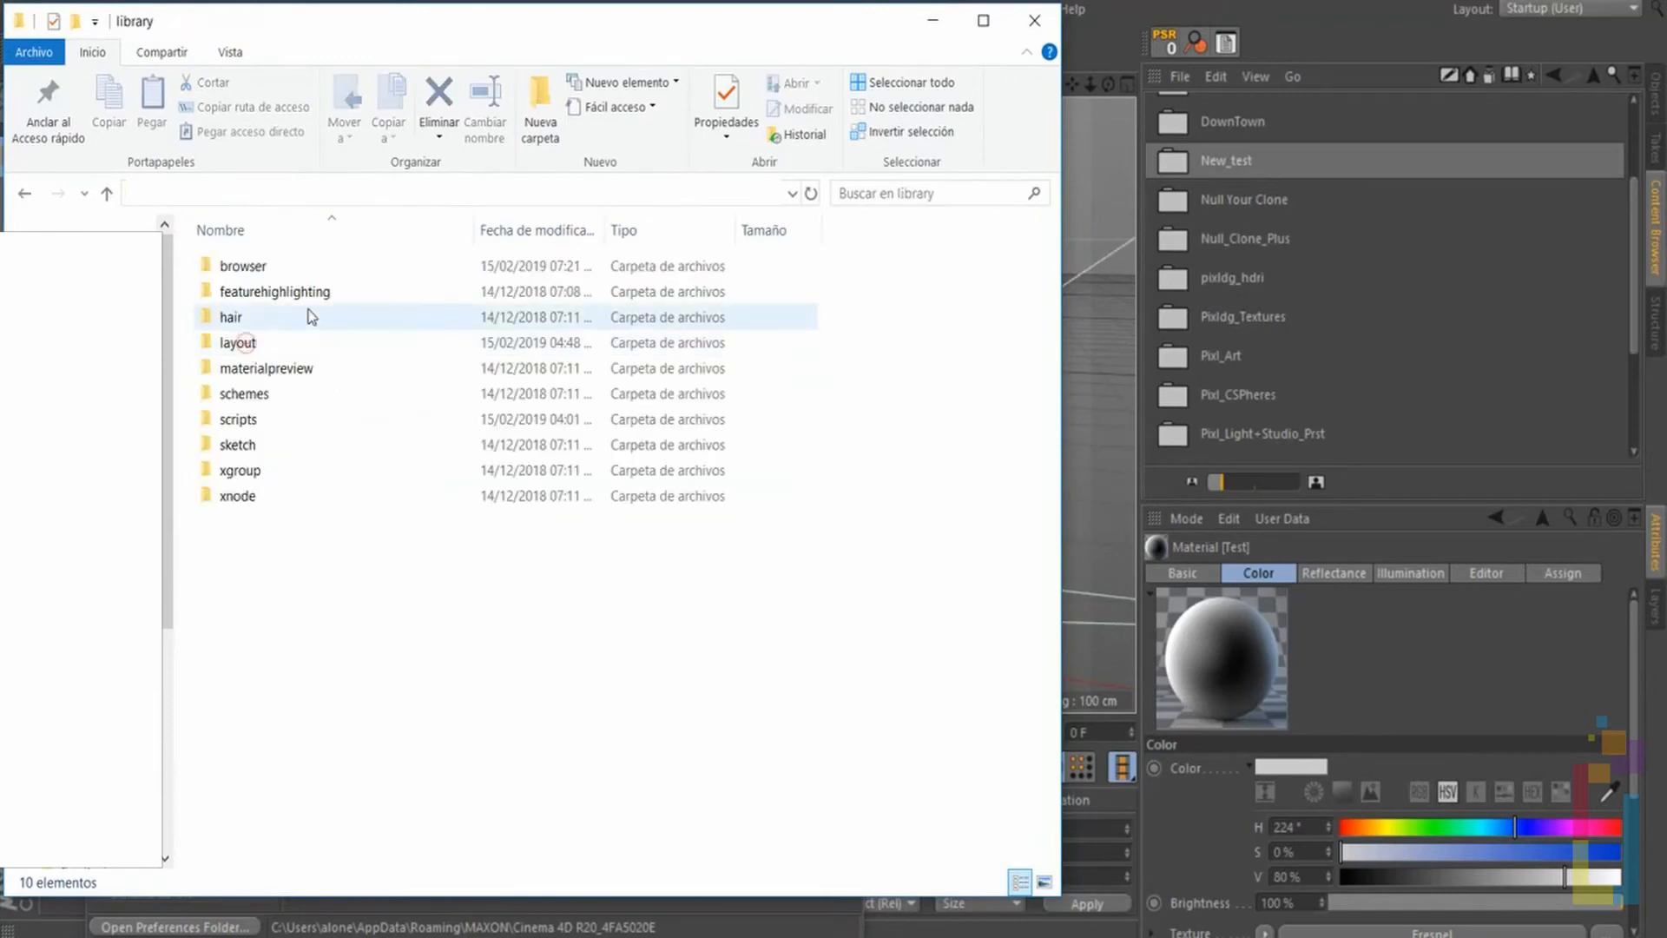
double_click(265, 268)
left_click(259, 292)
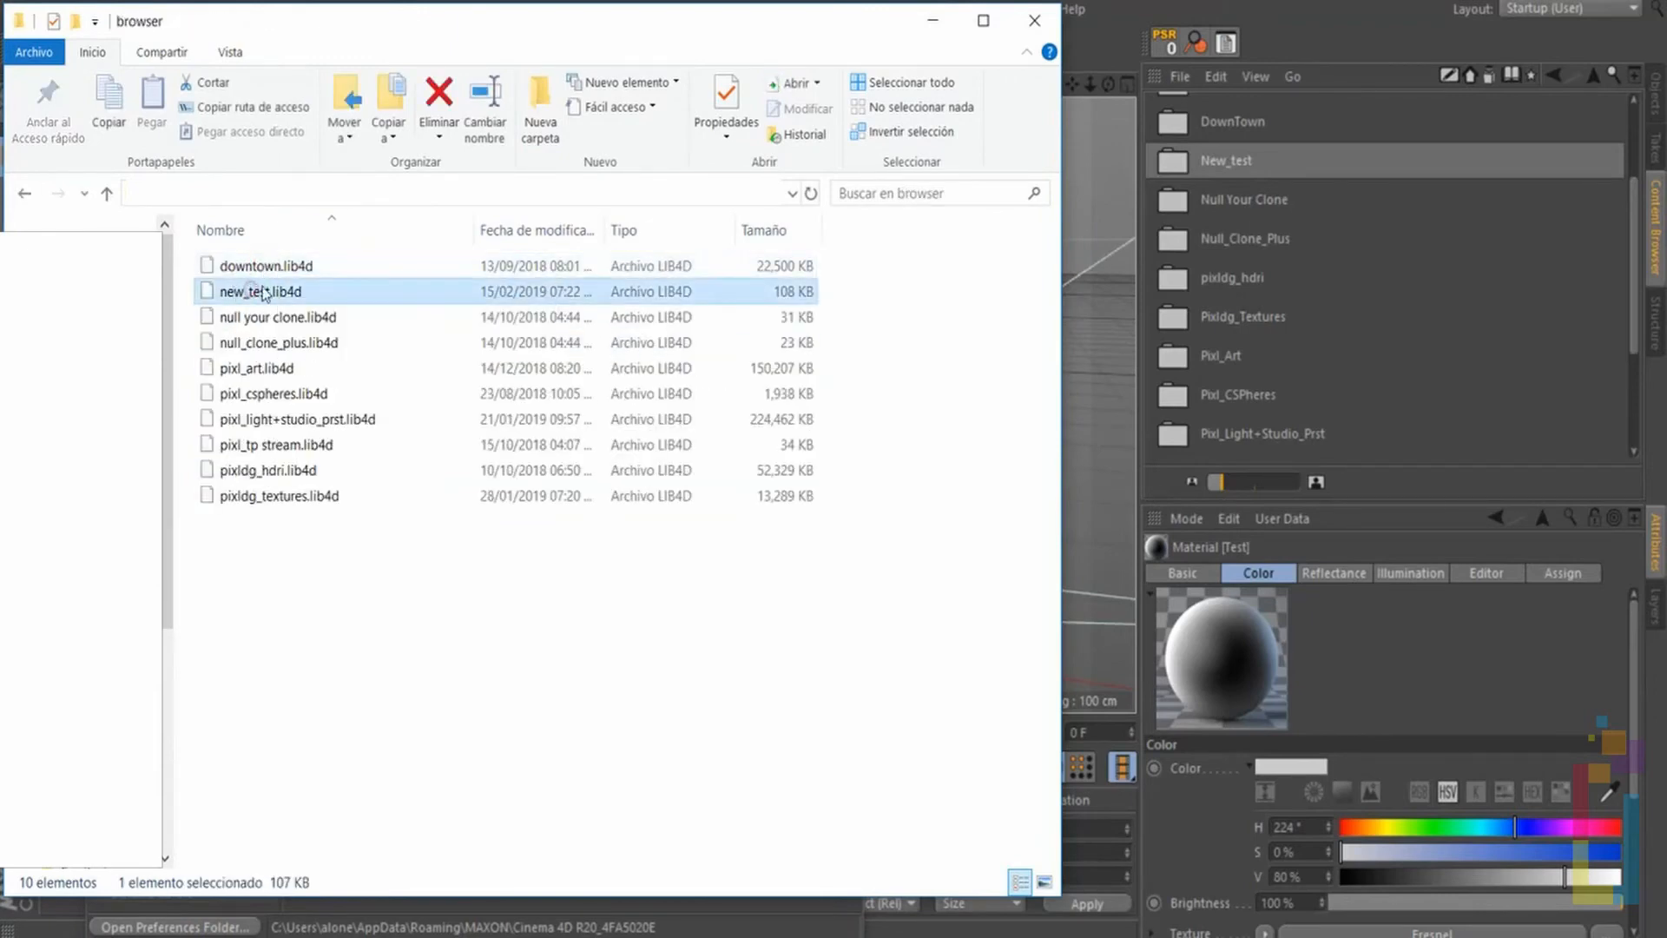